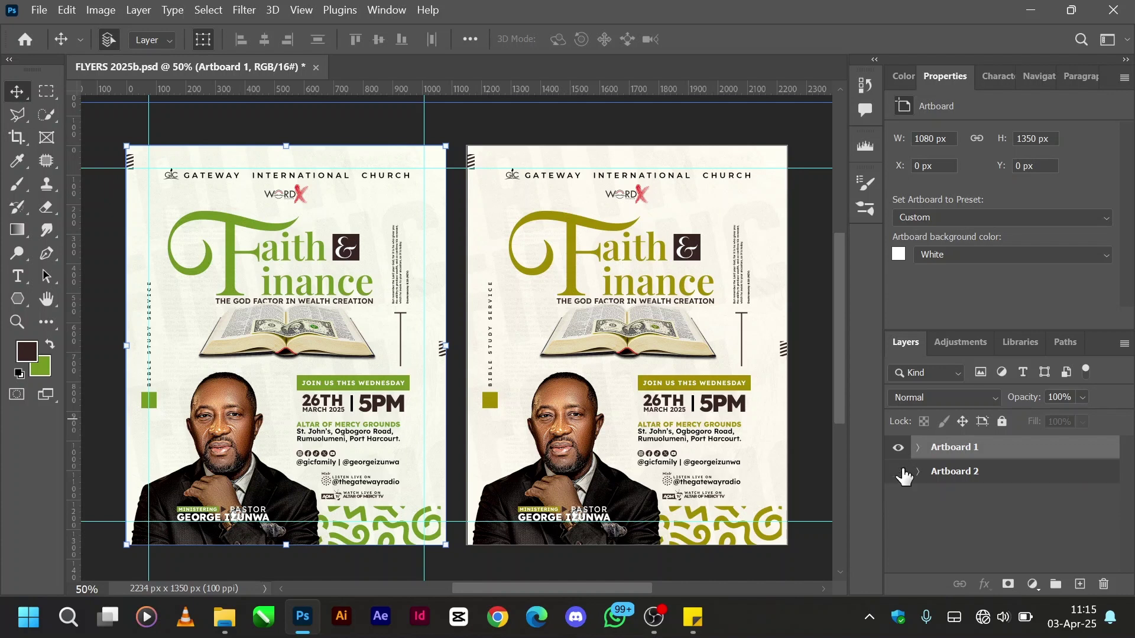
- Hide Artboard 2 and expand Artboard 1's layers, with the green Faith & Finance flyer centred in view
{"action": "left_click", "coordinate": [899, 471]}
{"action": "left_click", "coordinate": [919, 447]}
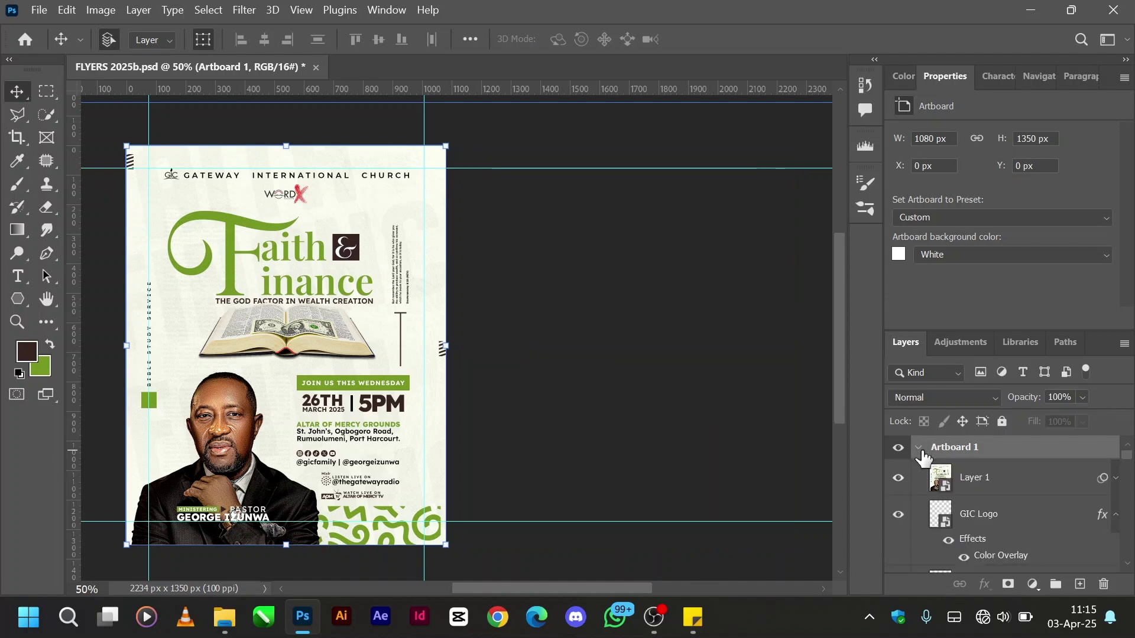
{"action": "key", "text": "h"}
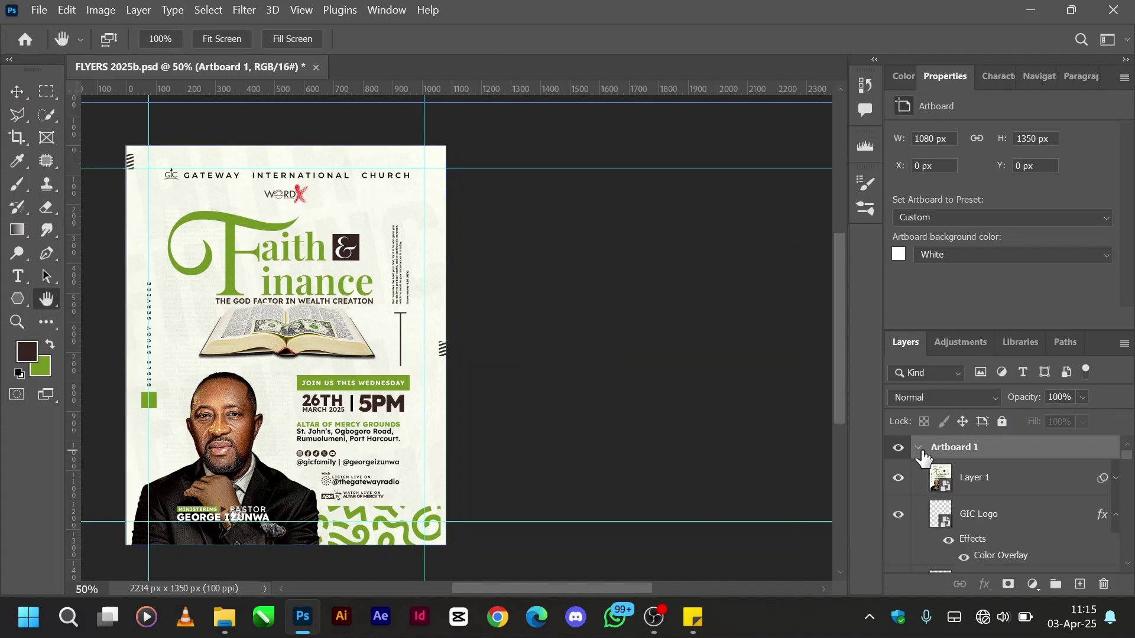
{"action": "left_click_drag", "start_coordinate": [461, 385], "coordinate": [640, 382]}
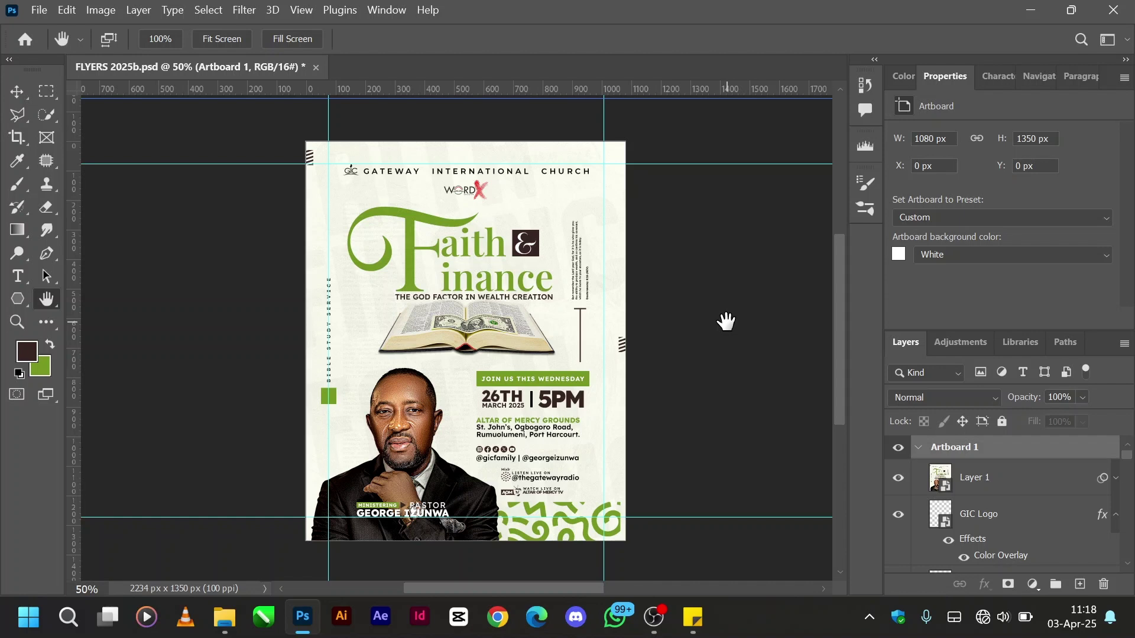
- Open the Instagram screenshot from the Desktop folder and compare the reference flyer with the Faith & Finance design
{"action": "left_click", "coordinate": [224, 617]}
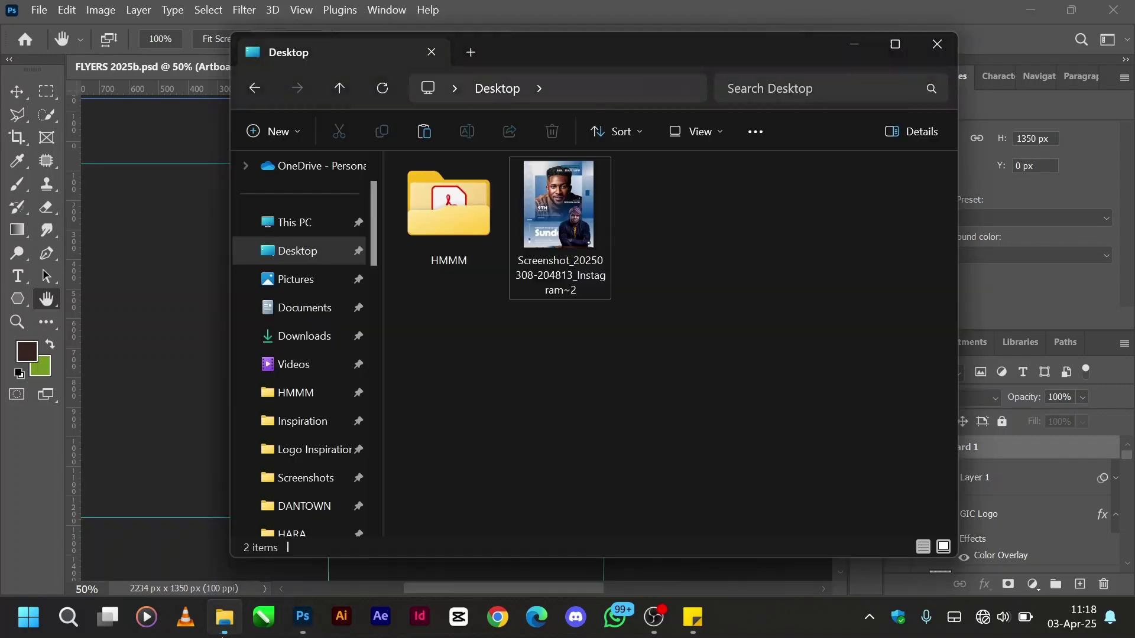
{"action": "left_click", "coordinate": [588, 229]}
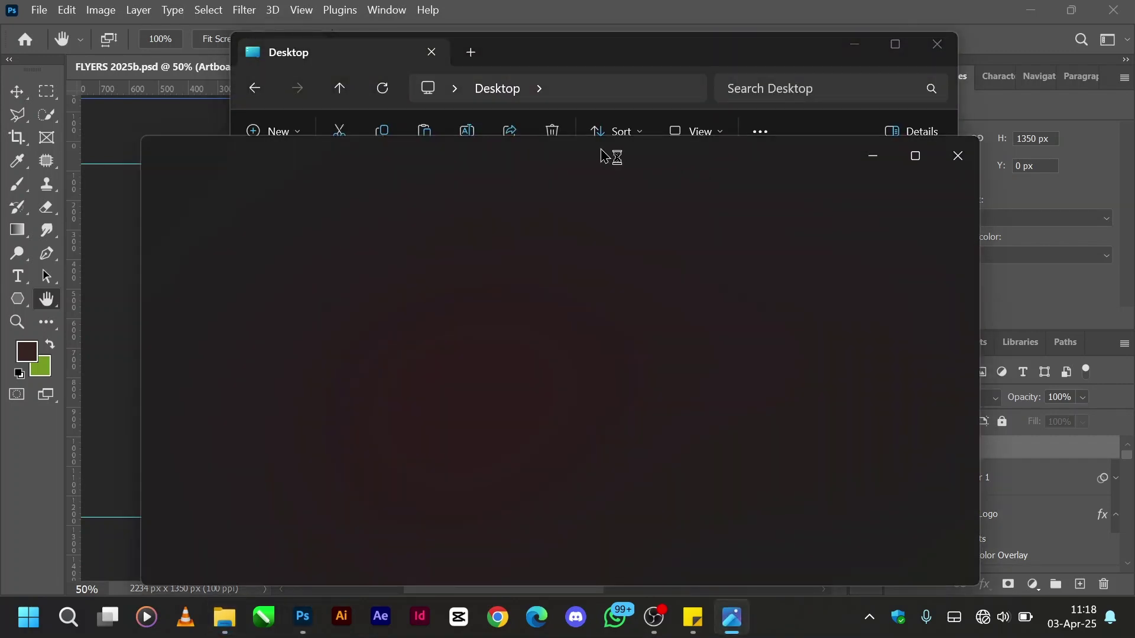
{"action": "left_click_drag", "start_coordinate": [602, 155], "coordinate": [813, 97]}
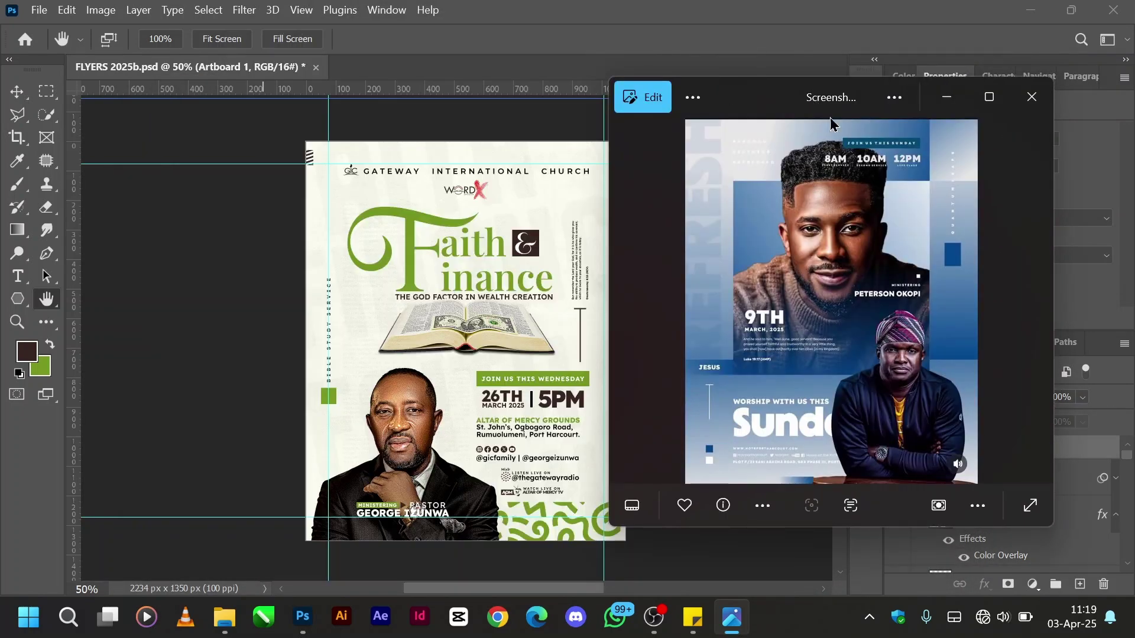
{"action": "mouse_move", "coordinate": [794, 93]}
{"action": "left_mouse_down"}
{"action": "mouse_move", "coordinate": [833, 96]}
{"action": "mouse_move", "coordinate": [813, 98]}
{"action": "left_mouse_up"}
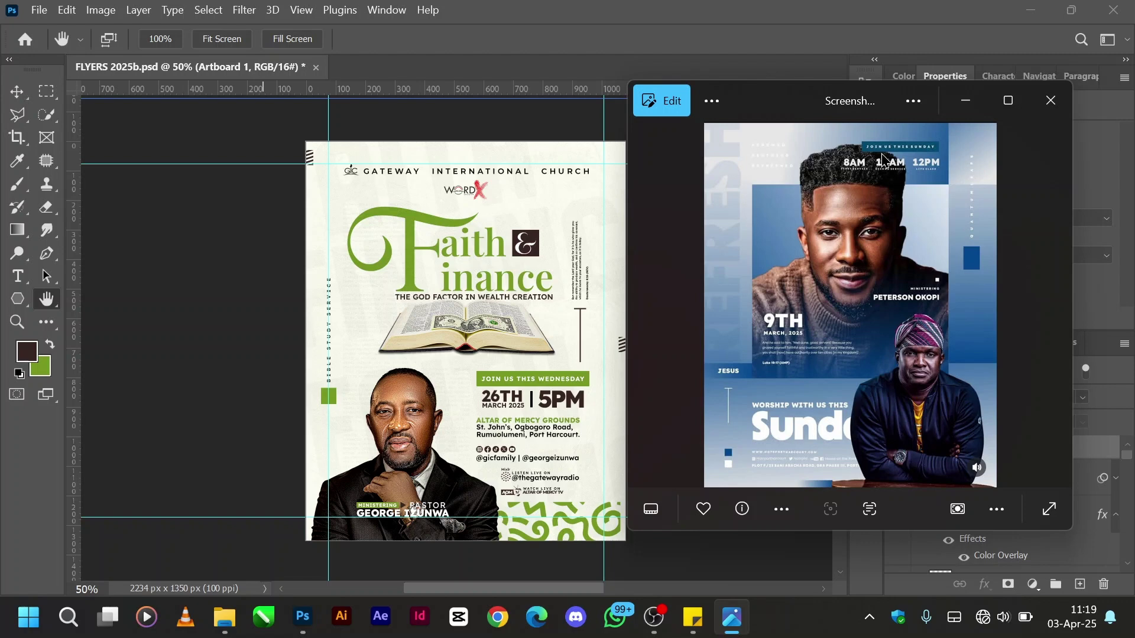
{"action": "left_click", "coordinate": [967, 100]}
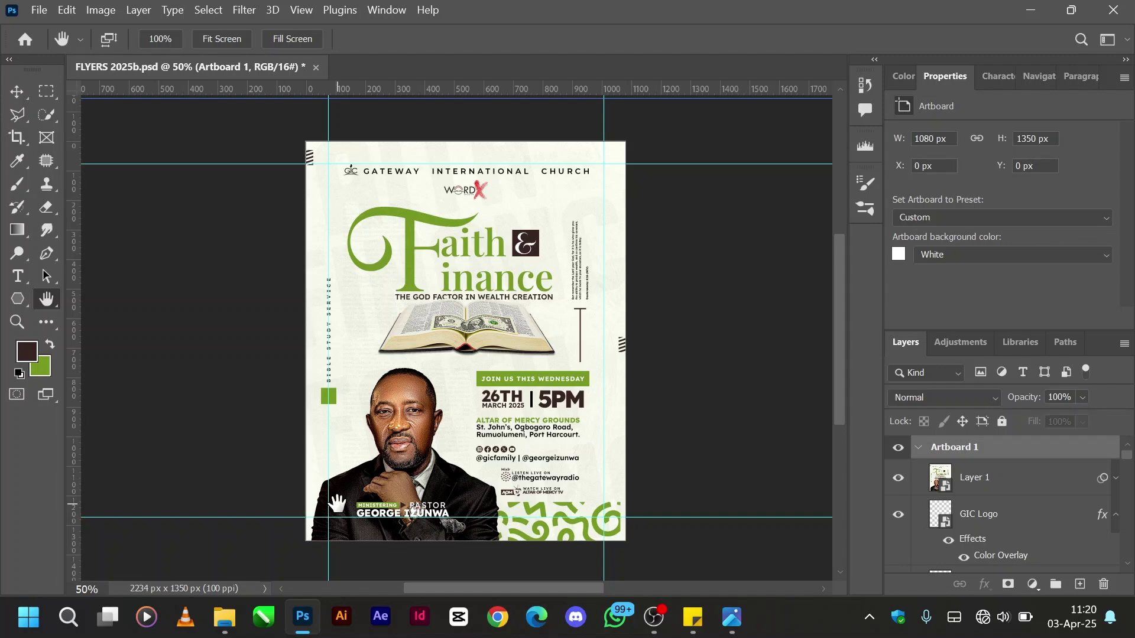
- Examine the flyer's header, title, side verse, book image and event details up close and as a whole
{"action": "key", "text": "ctrl+plus"}
{"action": "key", "text": "ctrl+plus"}
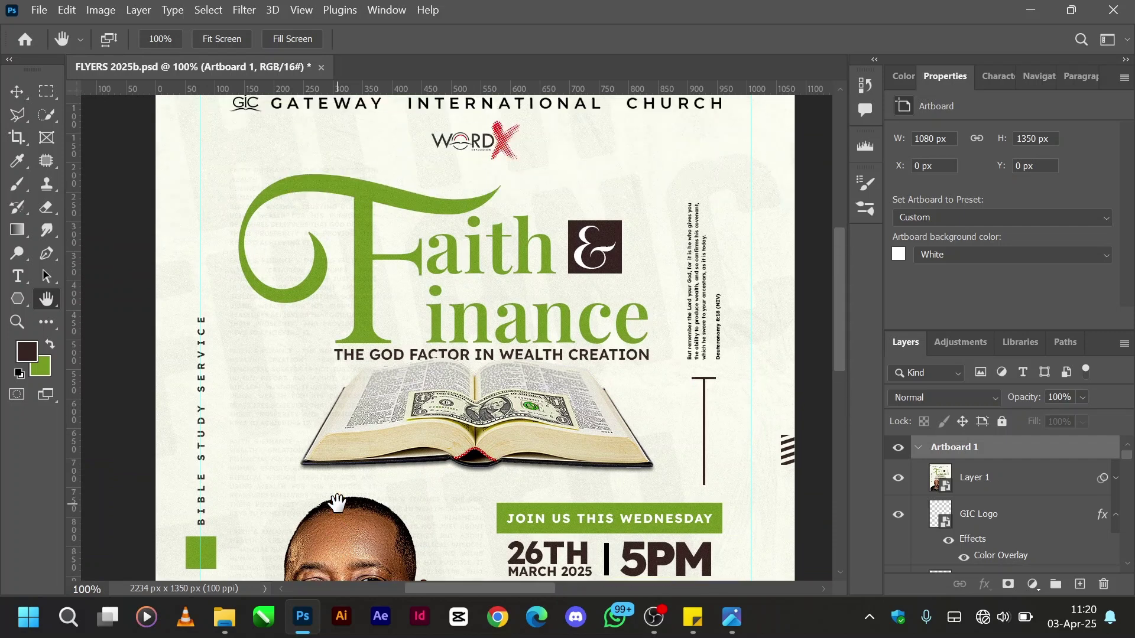
{"action": "scroll", "coordinate": [673, 354], "scroll_direction": "right", "scroll_amount": 2}
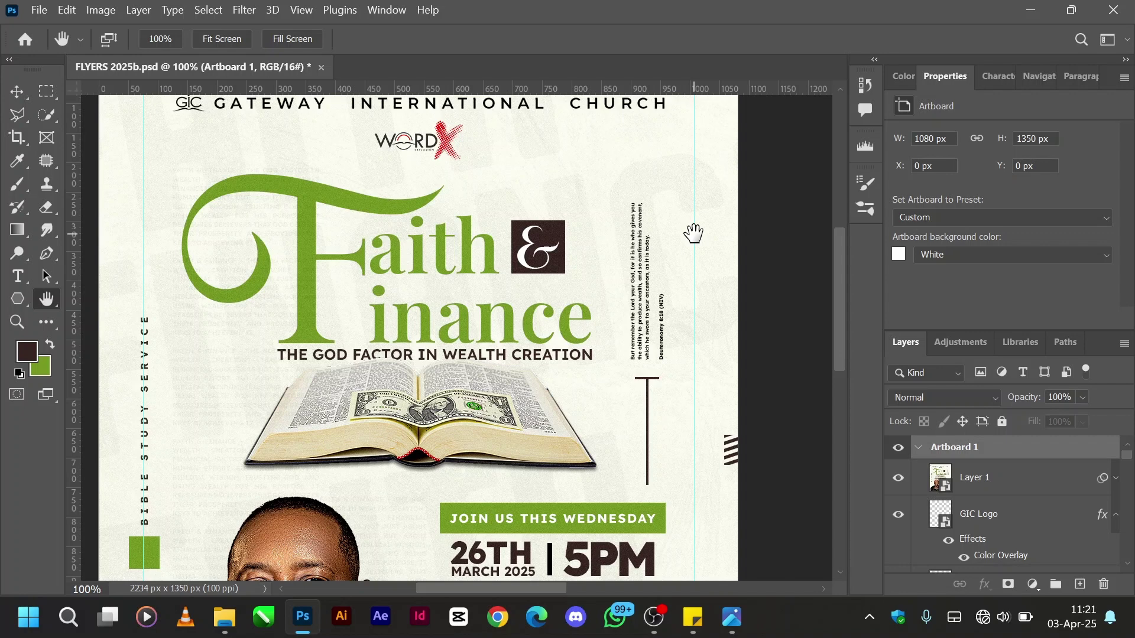
{"action": "key", "text": "ctrl+minus"}
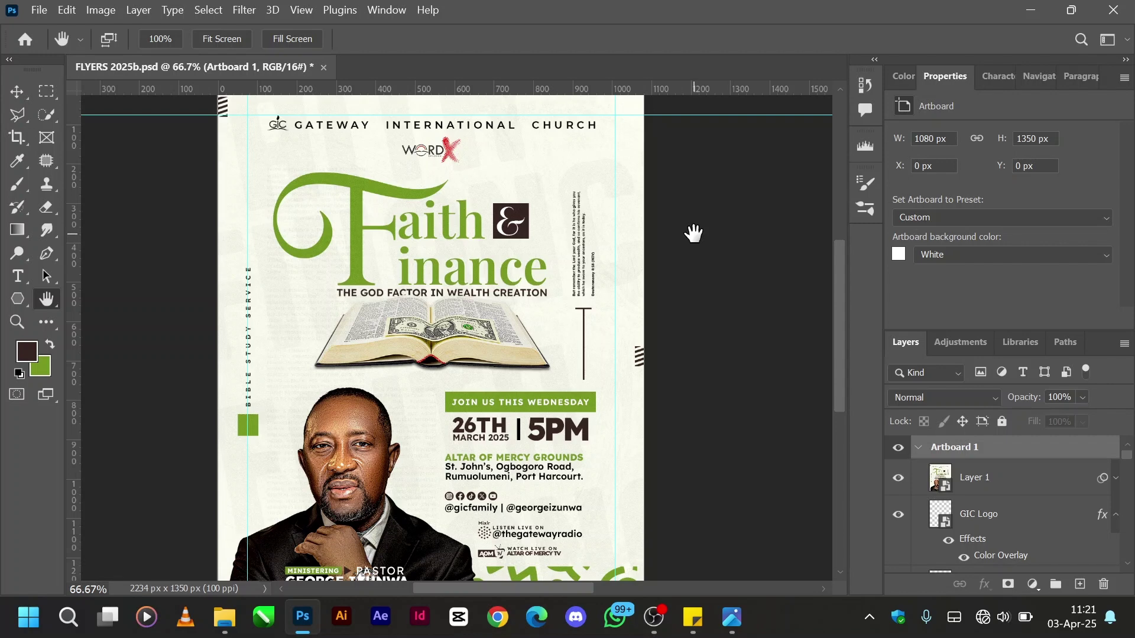
{"action": "key", "text": "ctrl+minus"}
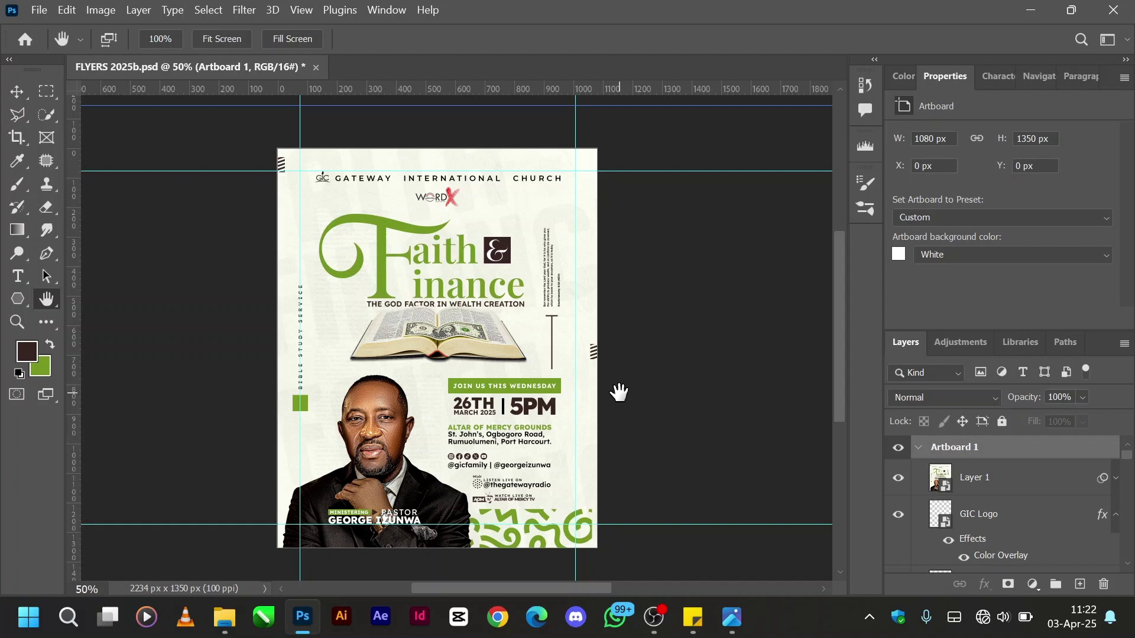
{"action": "key", "text": "ctrl+plus"}
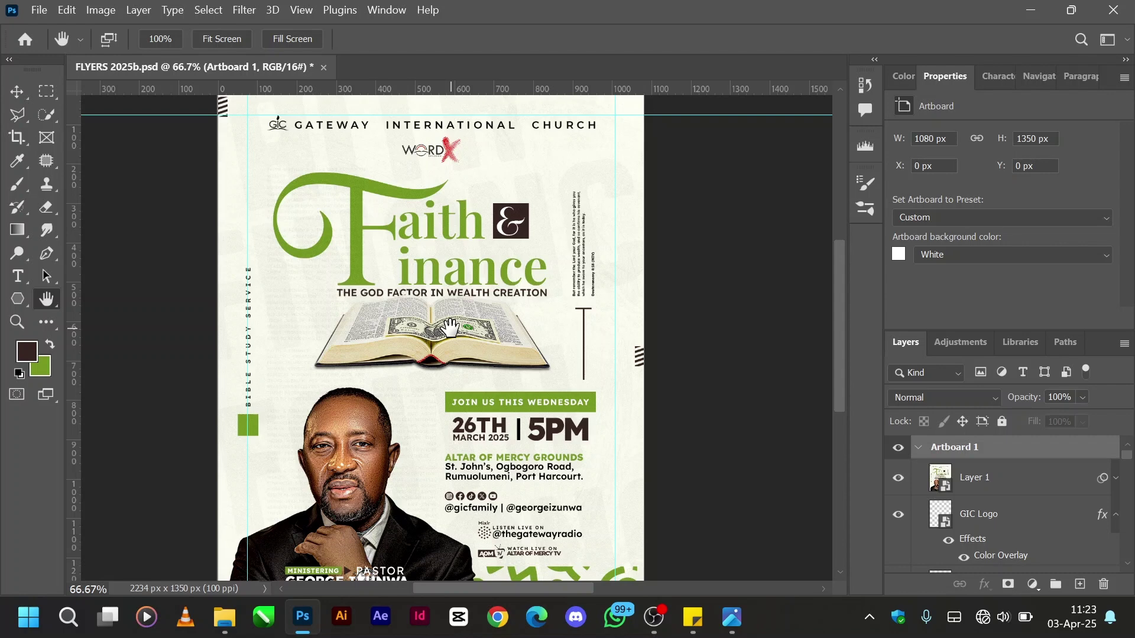
{"action": "key", "text": "ctrl+minus"}
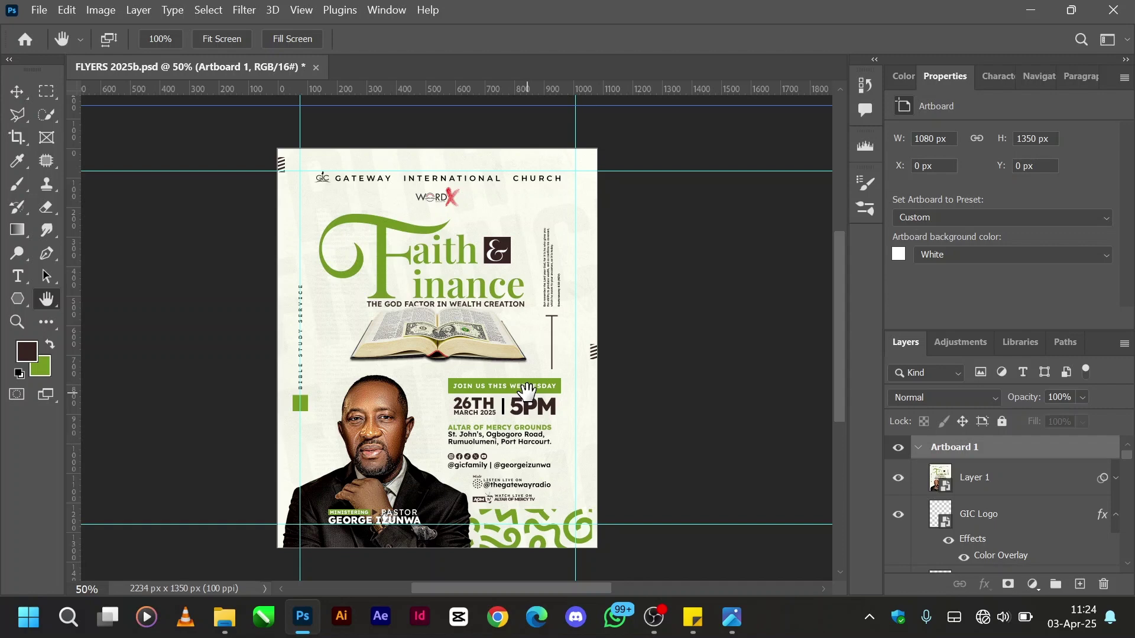
{"action": "key", "text": "ctrl+plus"}
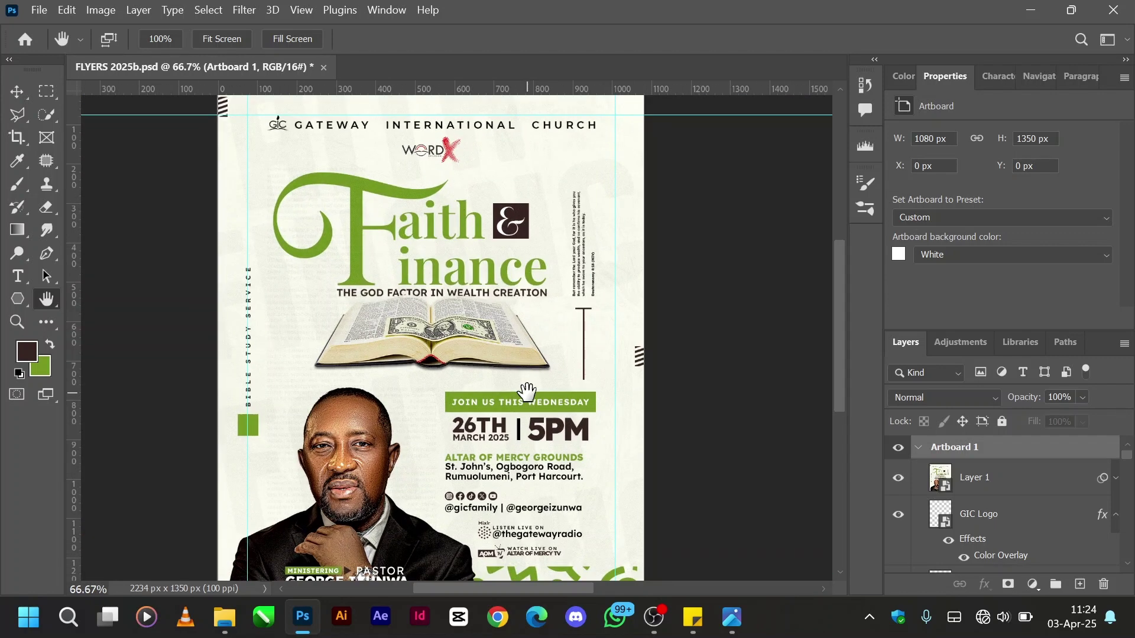
{"action": "key", "text": "ctrl+minus"}
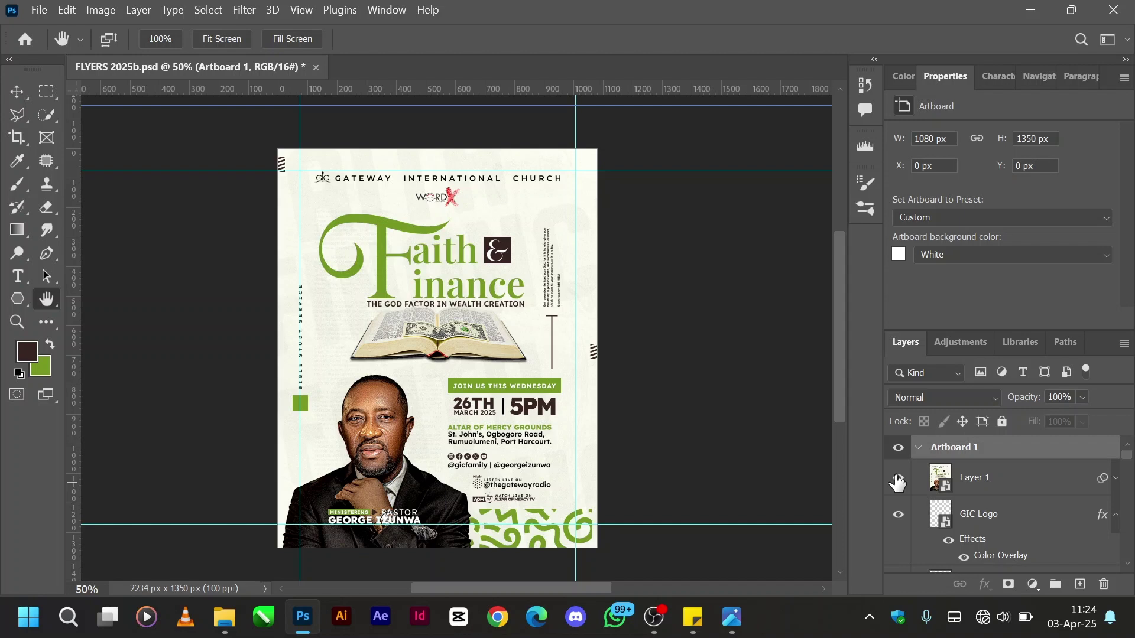
- Hide all layers in Artboard 1 and show only the Color Fill 1 background and Green-Wallpapers-36 texture
{"action": "left_click_drag", "start_coordinate": [897, 479], "coordinate": [898, 554]}
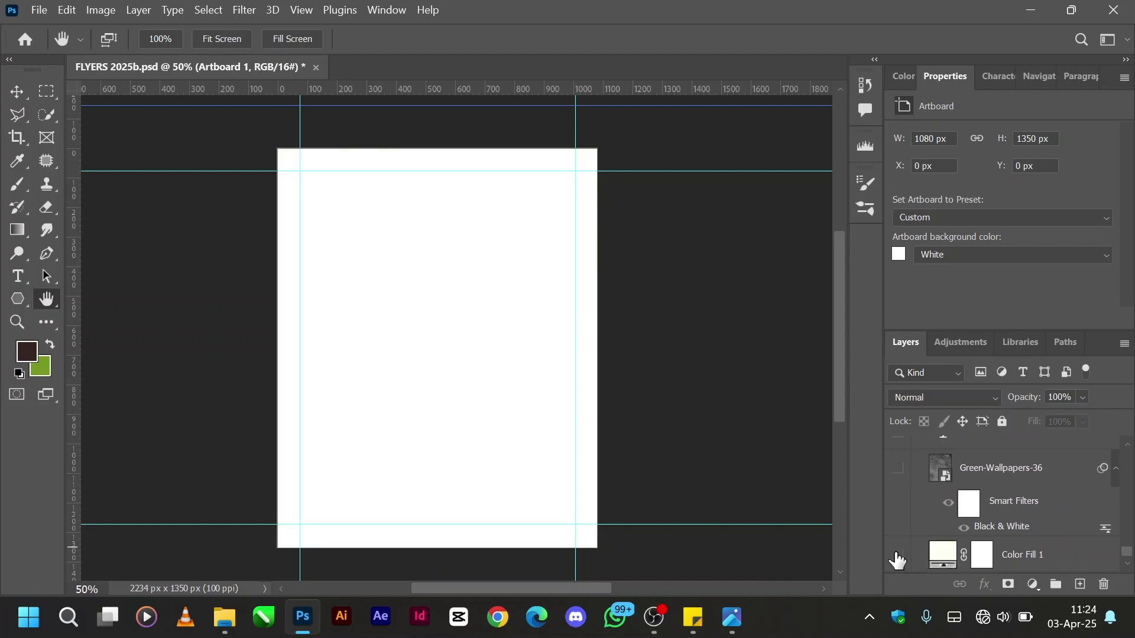
{"action": "left_click", "coordinate": [898, 556]}
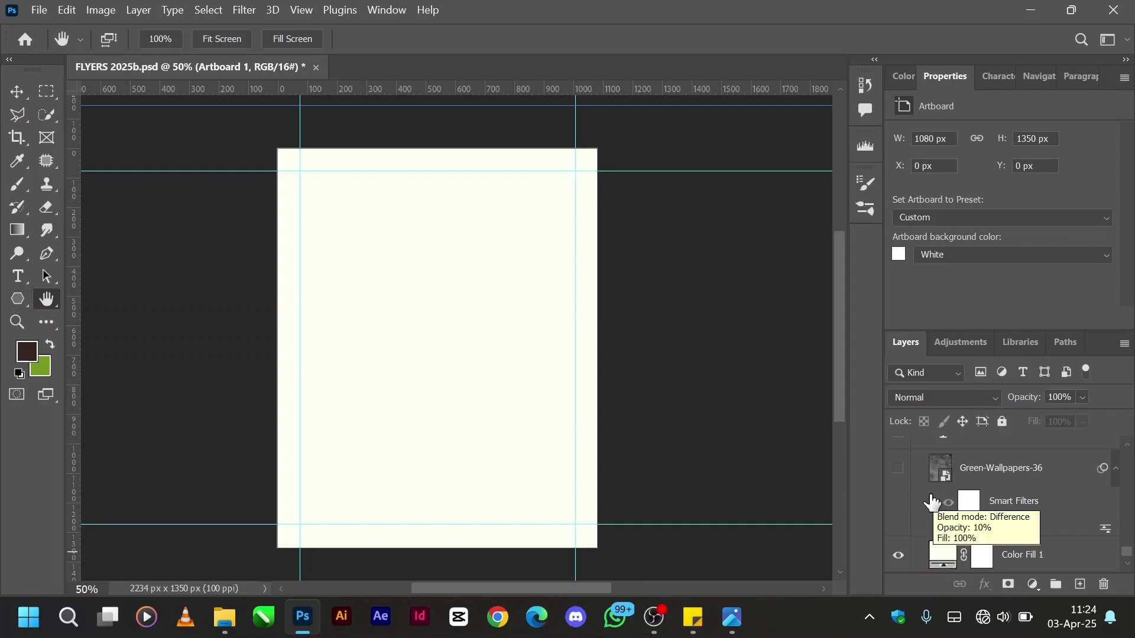
{"action": "scroll", "coordinate": [932, 502], "scroll_direction": "up", "scroll_amount": 1}
{"action": "left_click", "coordinate": [897, 495]}
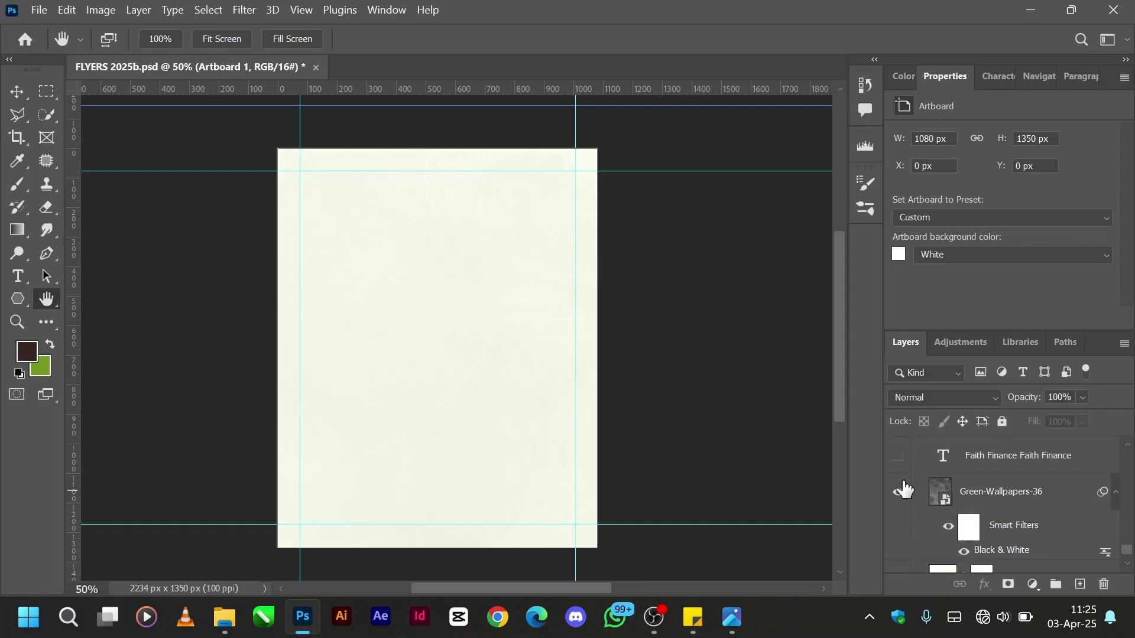
- Turn off the Green-Wallpapers-36 layer's smart filters and set it to Normal blending at 100% opacity
{"action": "left_click", "coordinate": [993, 499]}
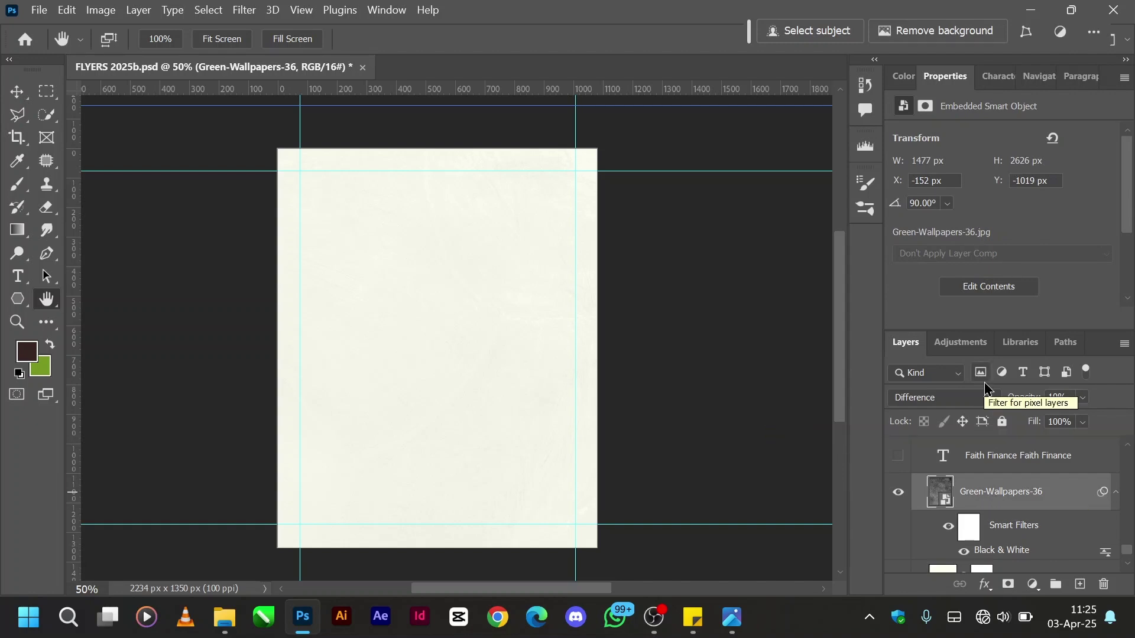
{"action": "left_click", "coordinate": [948, 526]}
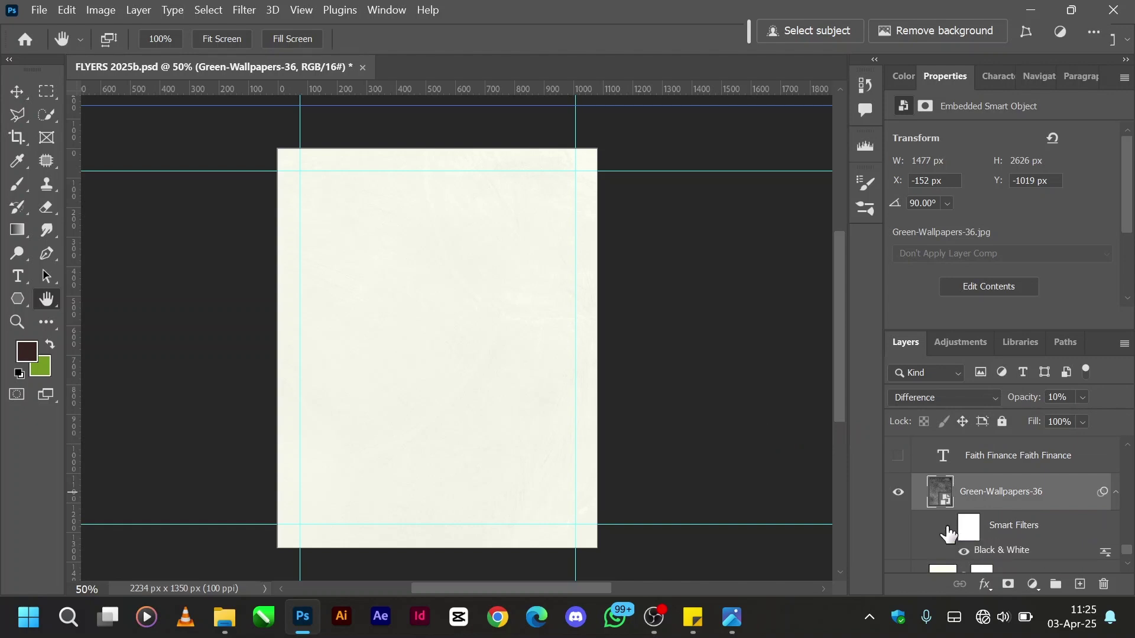
{"action": "left_click", "coordinate": [962, 399]}
{"action": "left_click", "coordinate": [930, 103]}
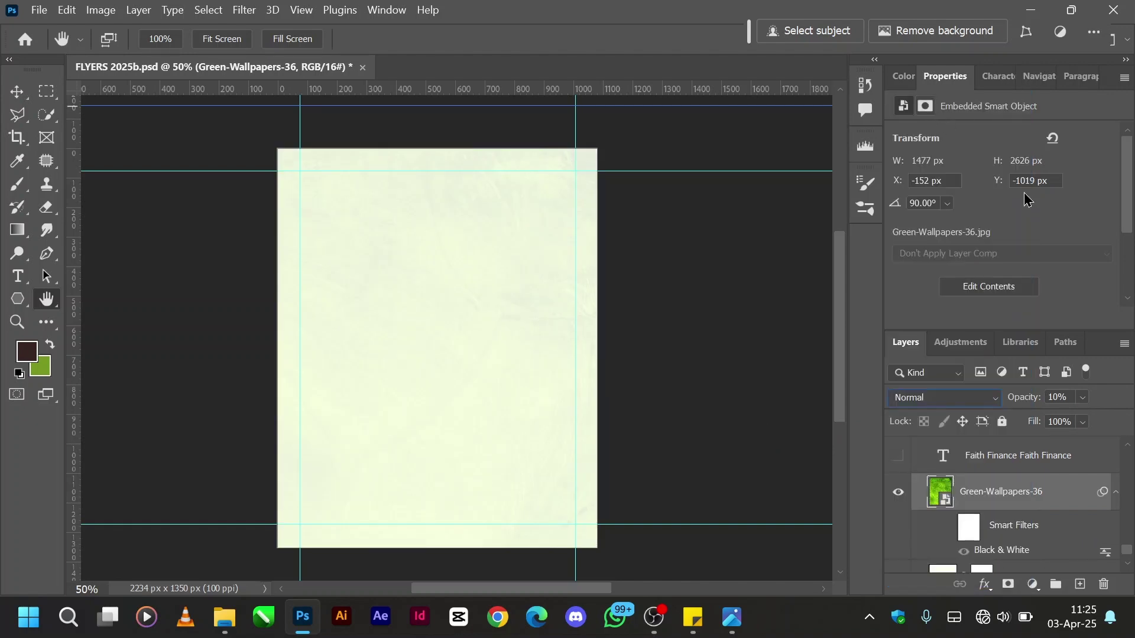
{"action": "left_click_drag", "start_coordinate": [1016, 398], "coordinate": [1129, 411]}
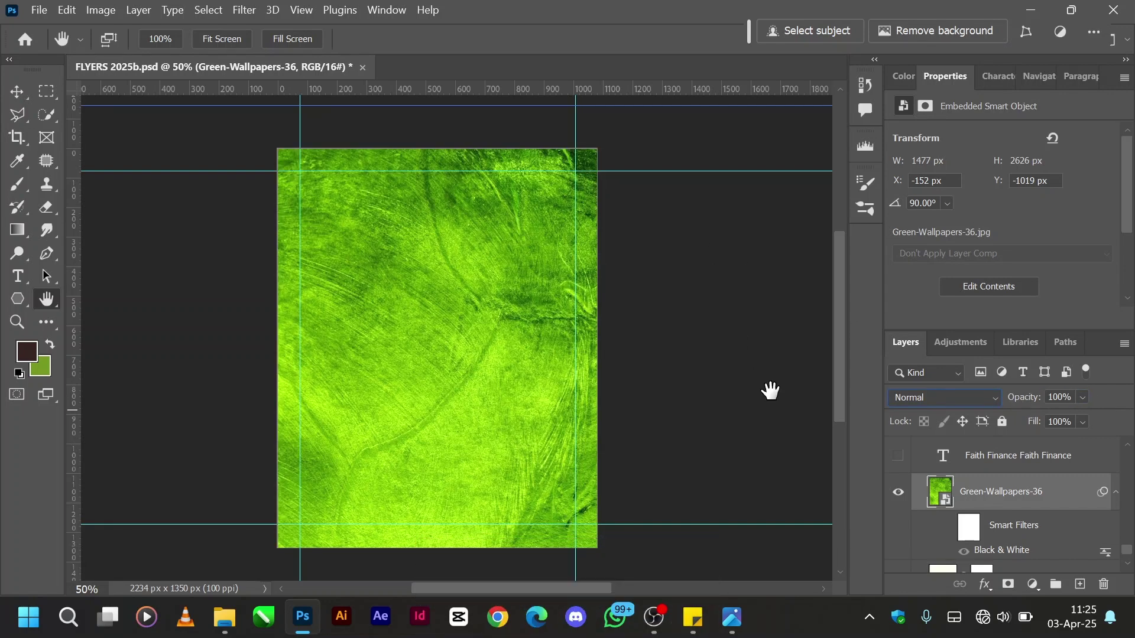
- Set the Green-Wallpapers-36 layer to 10% opacity with Difference blending and turn its smart filters back on
{"action": "key", "text": "1"}
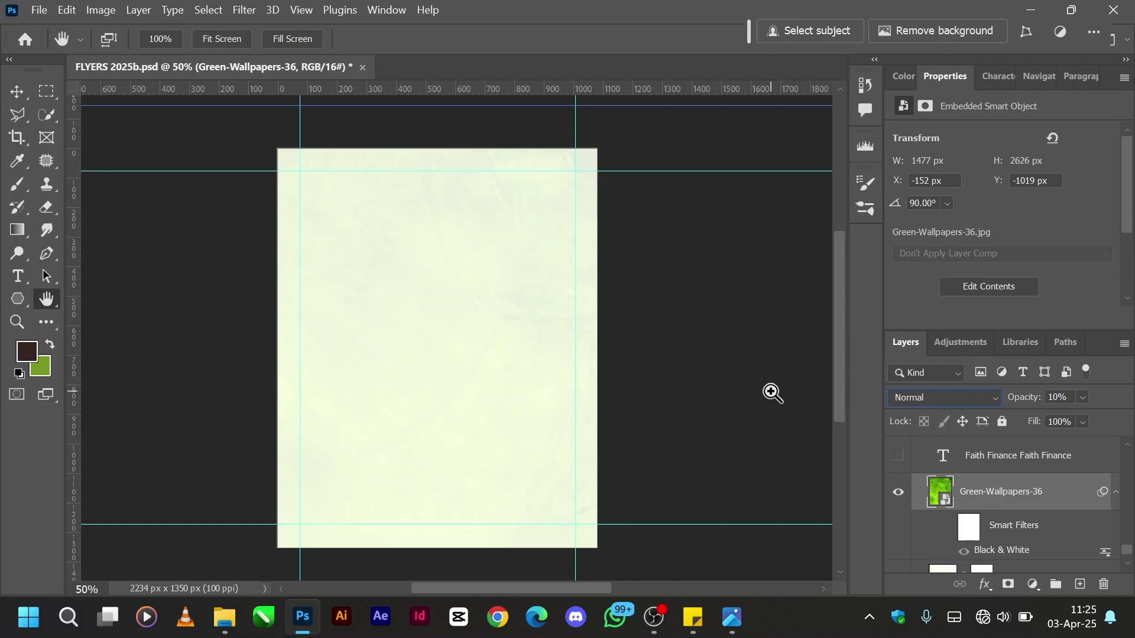
{"action": "key", "text": "shift+alt+e"}
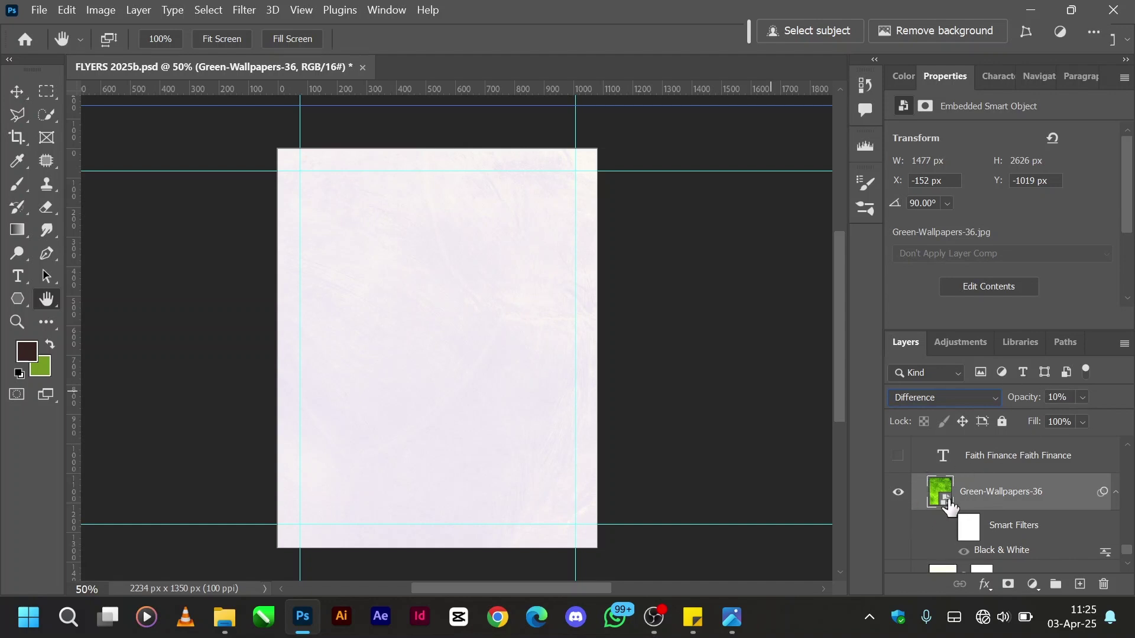
{"action": "left_click", "coordinate": [948, 526]}
{"action": "left_click", "coordinate": [979, 404]}
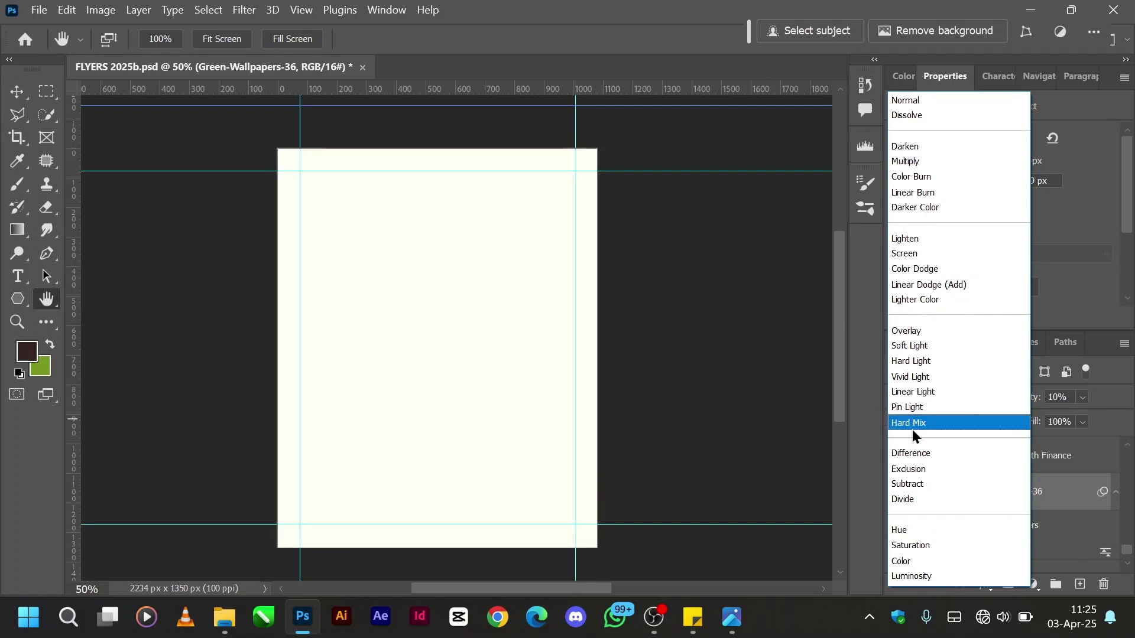
{"action": "left_click", "coordinate": [923, 458]}
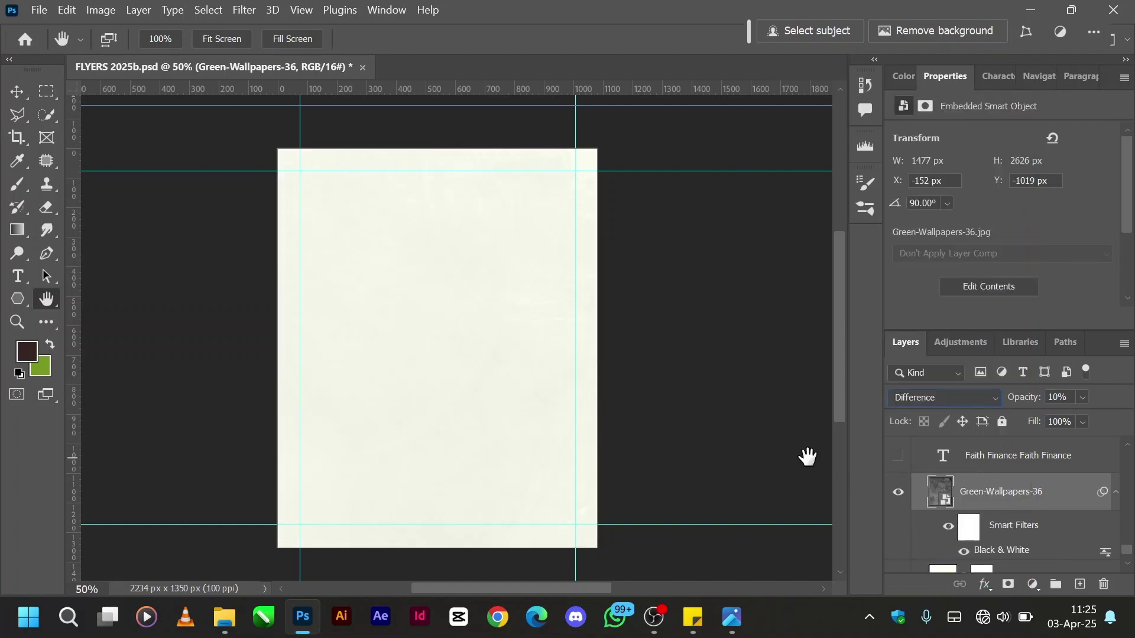
{"action": "left_click", "coordinate": [494, 335]}
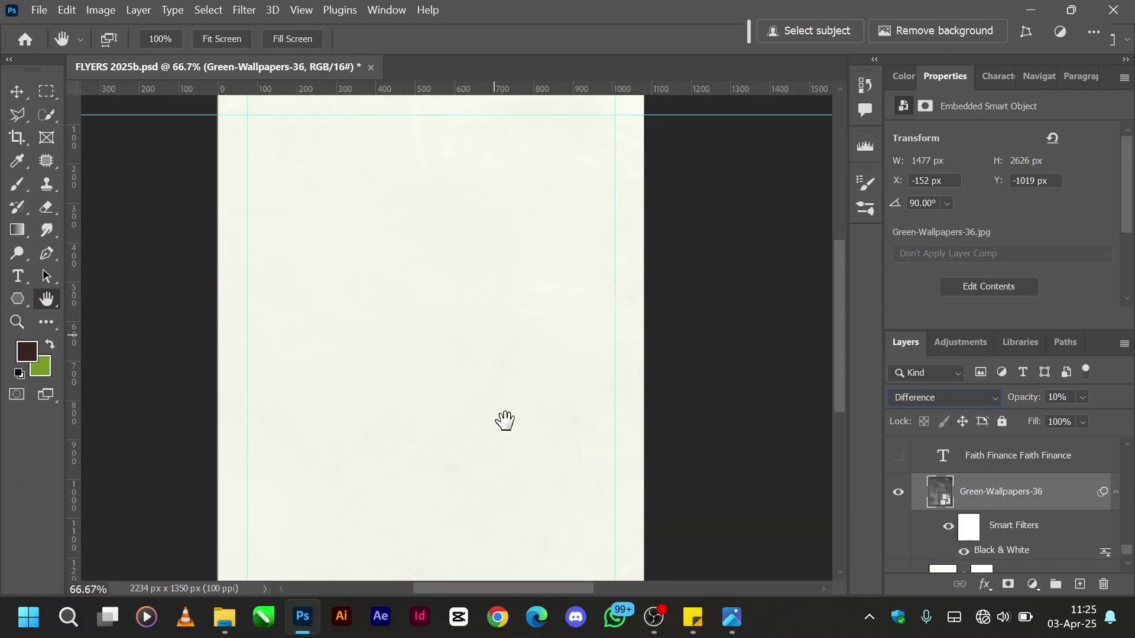
{"action": "left_click", "coordinate": [505, 420], "text": "alt"}
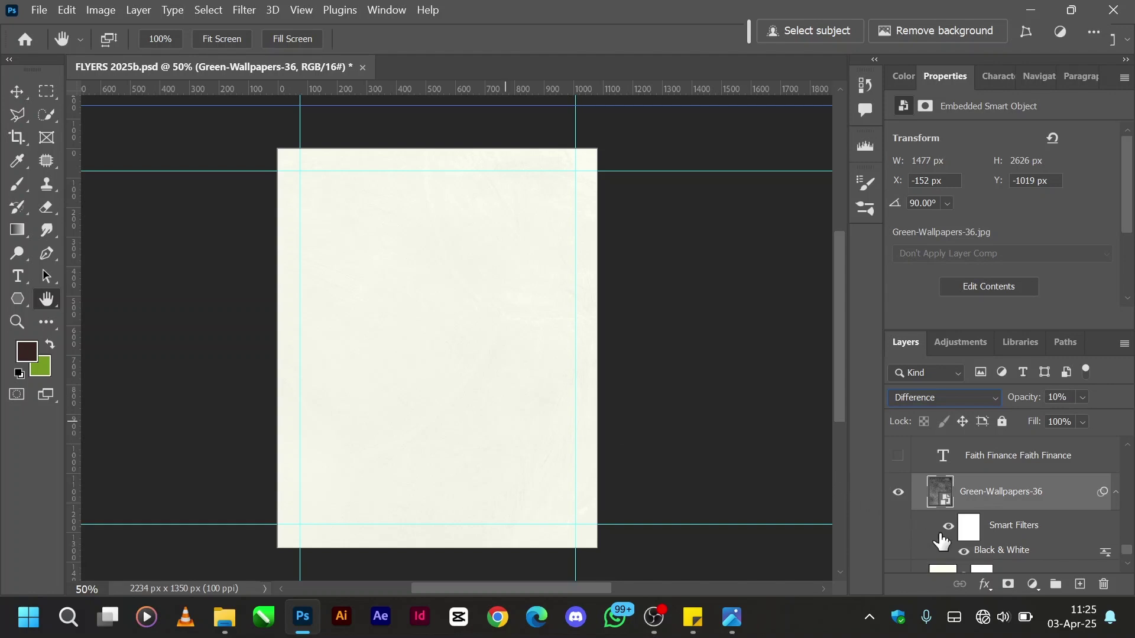
- Show the Faith Finance Faith Finance background text layer and select it with the Move tool
{"action": "scroll", "coordinate": [941, 541], "scroll_direction": "up", "scroll_amount": 2}
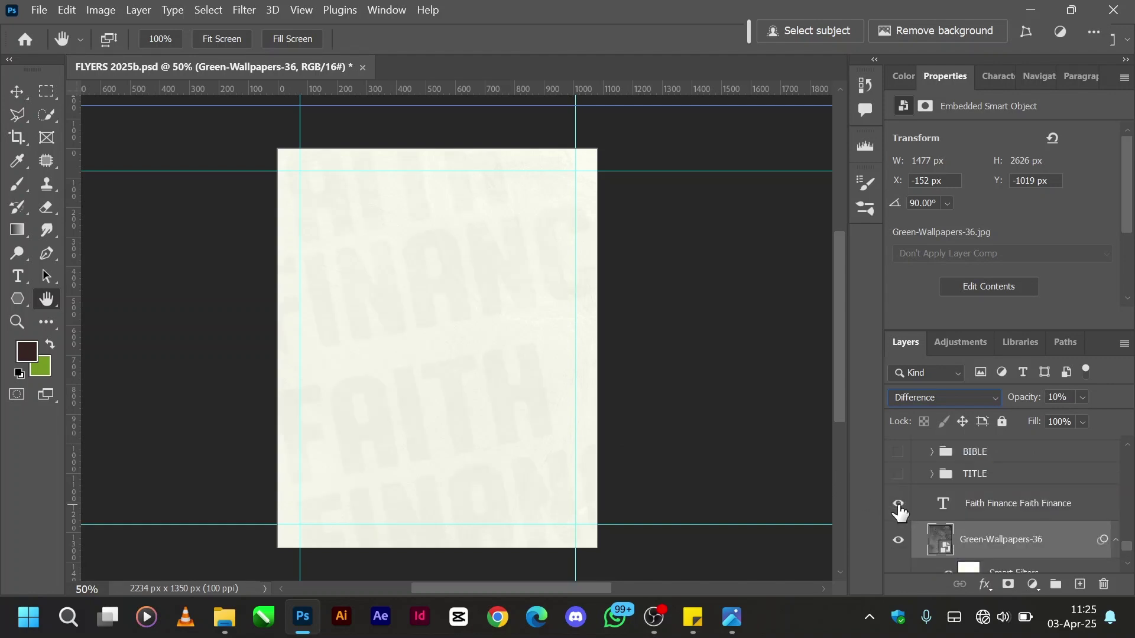
{"action": "left_click", "coordinate": [946, 507]}
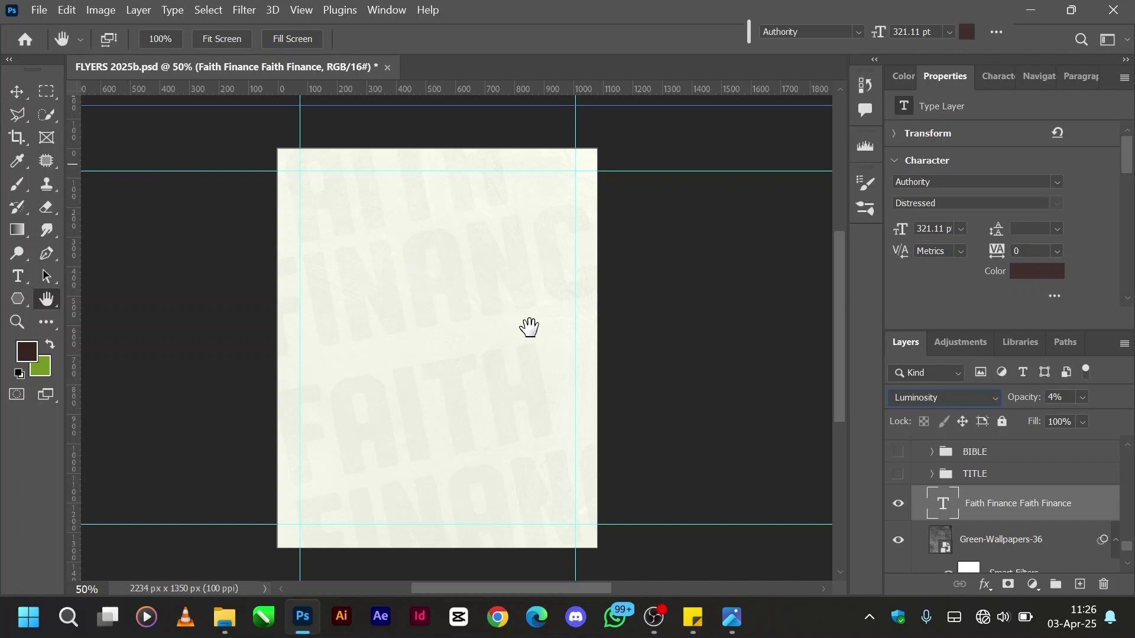
{"action": "key", "text": "v"}
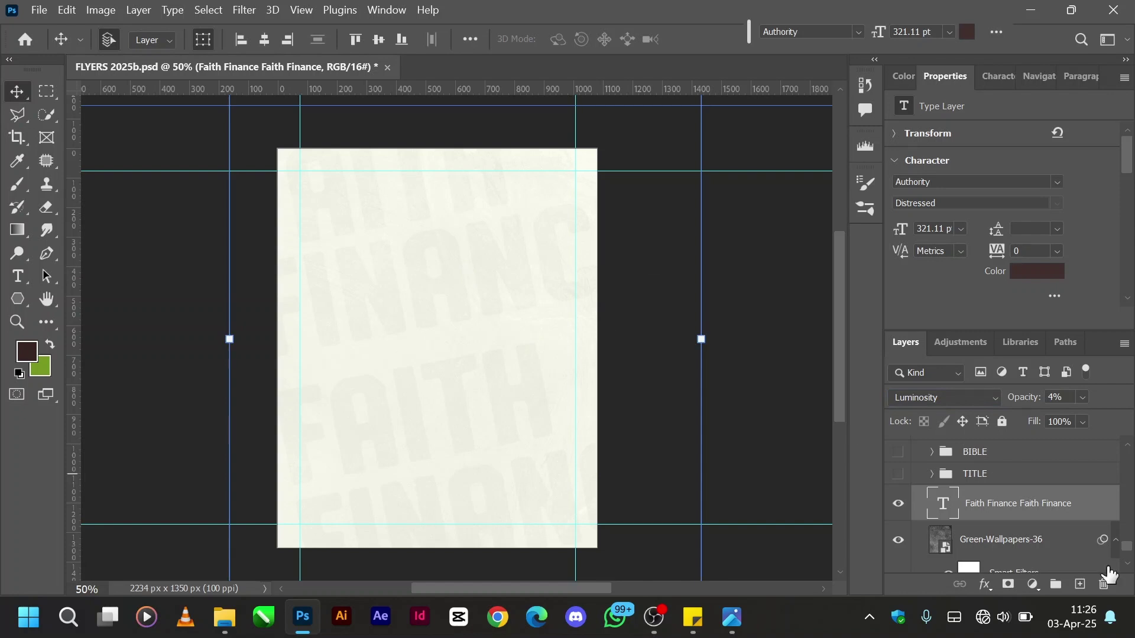
- Lock the Green-Wallpapers-36 layer and move the large Faith Finance background text right and down, aligning its left edge with the artboard
{"action": "left_click", "coordinate": [1038, 540]}
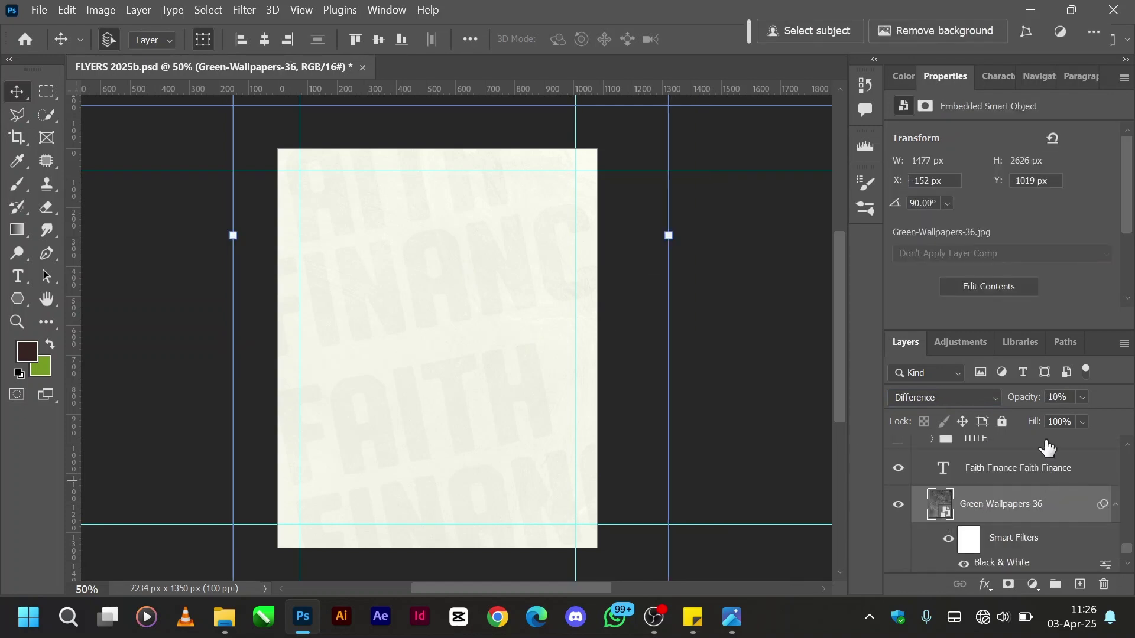
{"action": "left_click", "coordinate": [1001, 421]}
{"action": "left_click", "coordinate": [991, 471]}
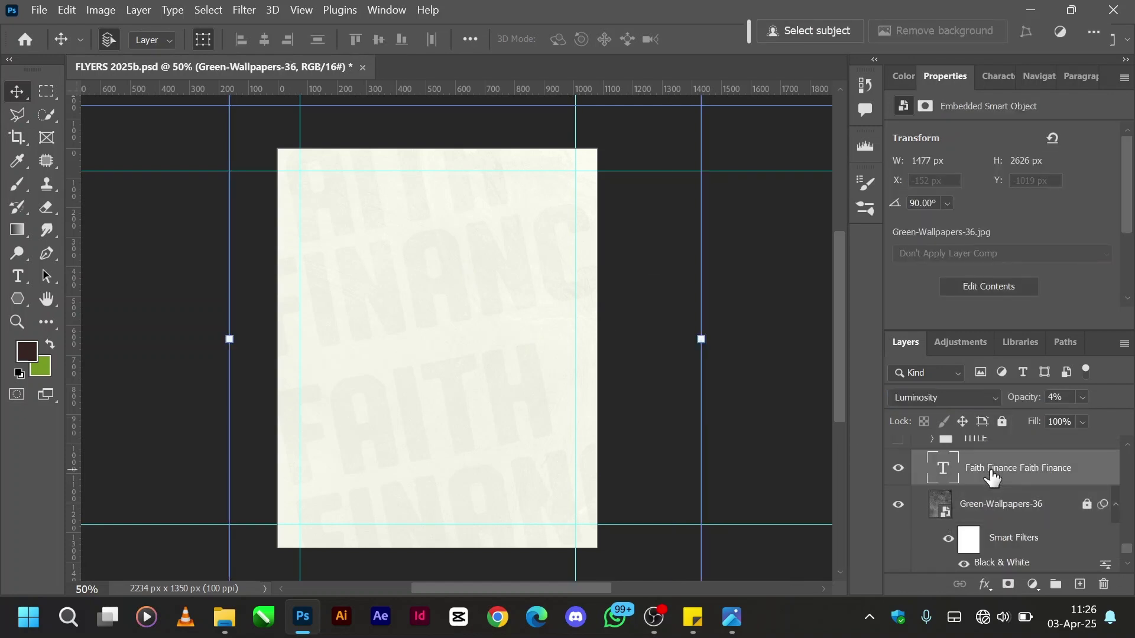
{"action": "left_click_drag", "start_coordinate": [446, 252], "coordinate": [487, 274]}
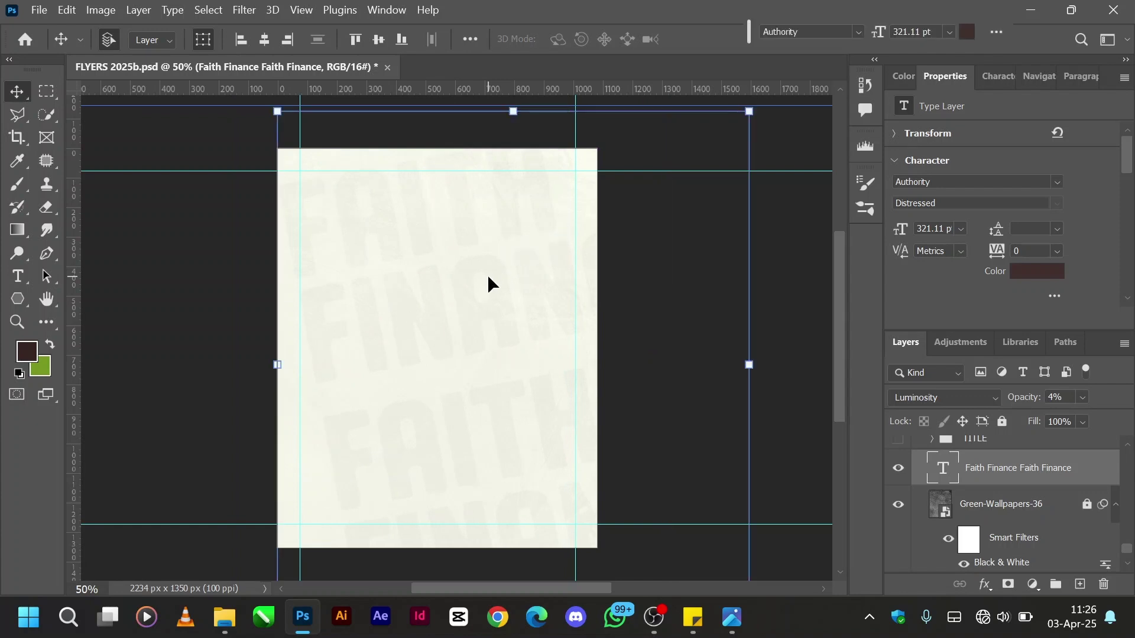
- Undo the move of the large background text and the wallpaper layer's lock, toggling the text's visibility off and on
{"action": "key", "text": "ctrl+z"}
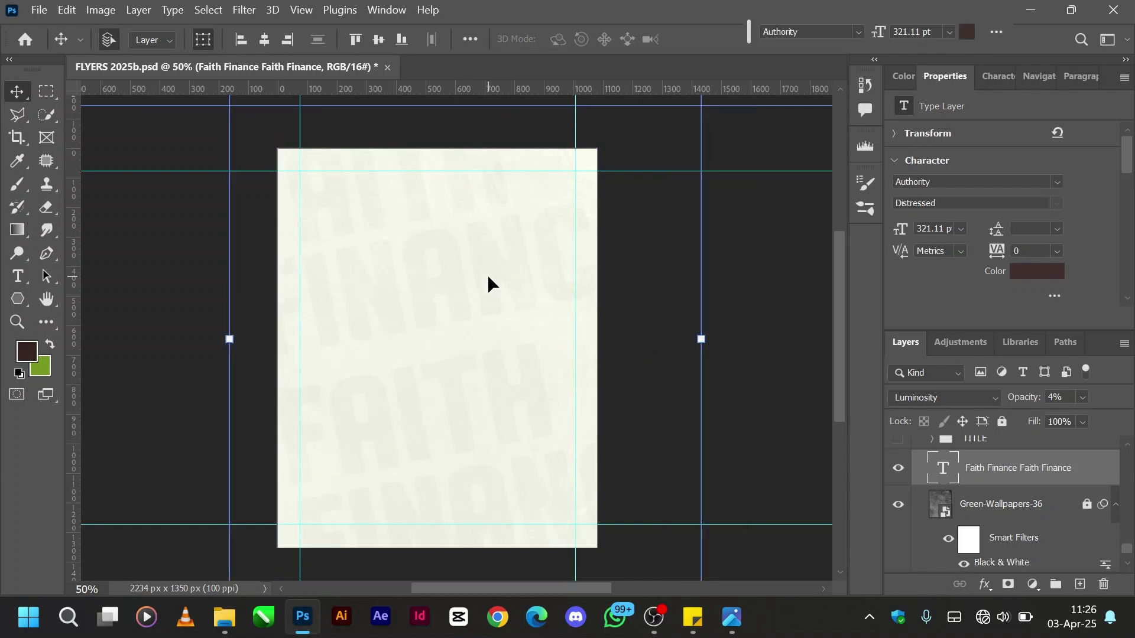
{"action": "key", "text": "ctrl+comma"}
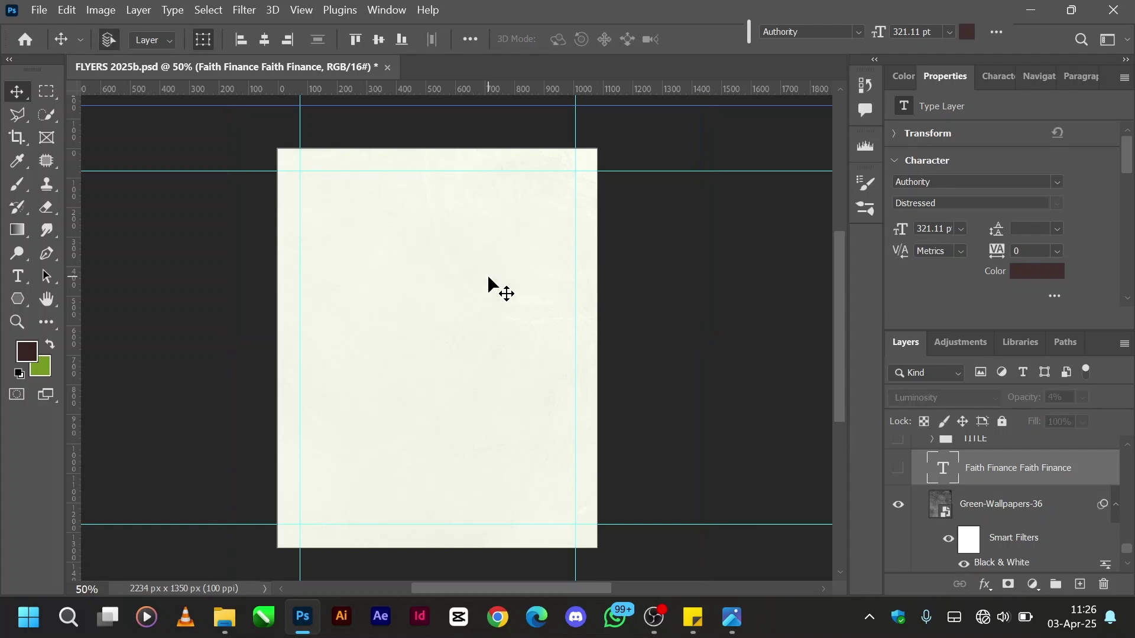
{"action": "key", "text": "ctrl+comma"}
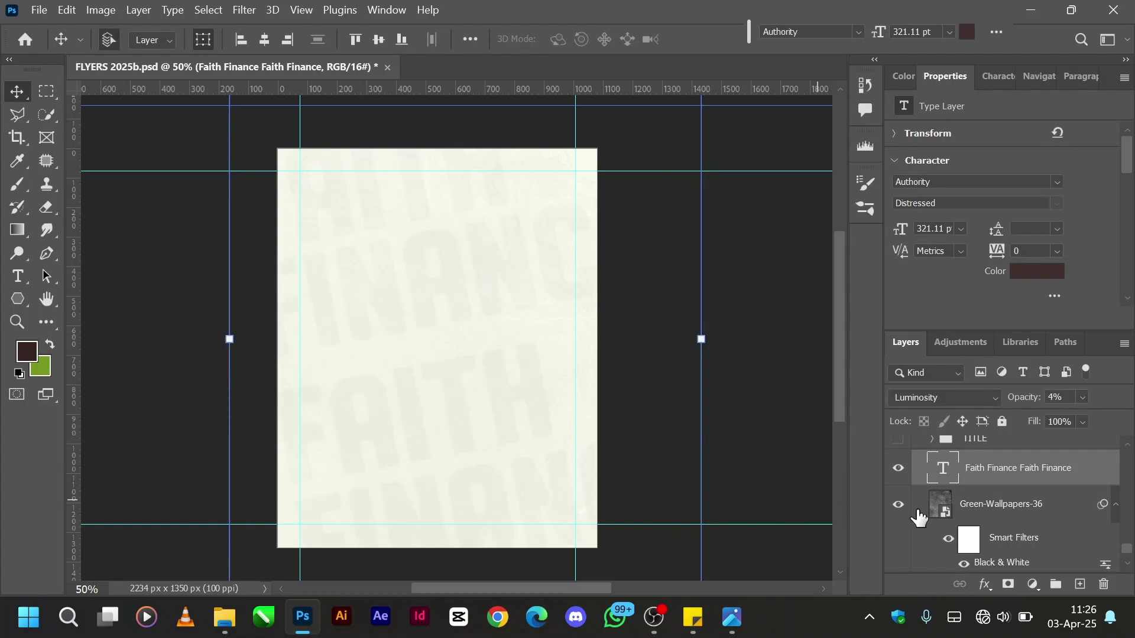
- Deselect the background text layer and show the TITLE group
{"action": "scroll", "coordinate": [969, 532], "scroll_direction": "up", "scroll_amount": 2}
{"action": "left_click", "coordinate": [778, 410]}
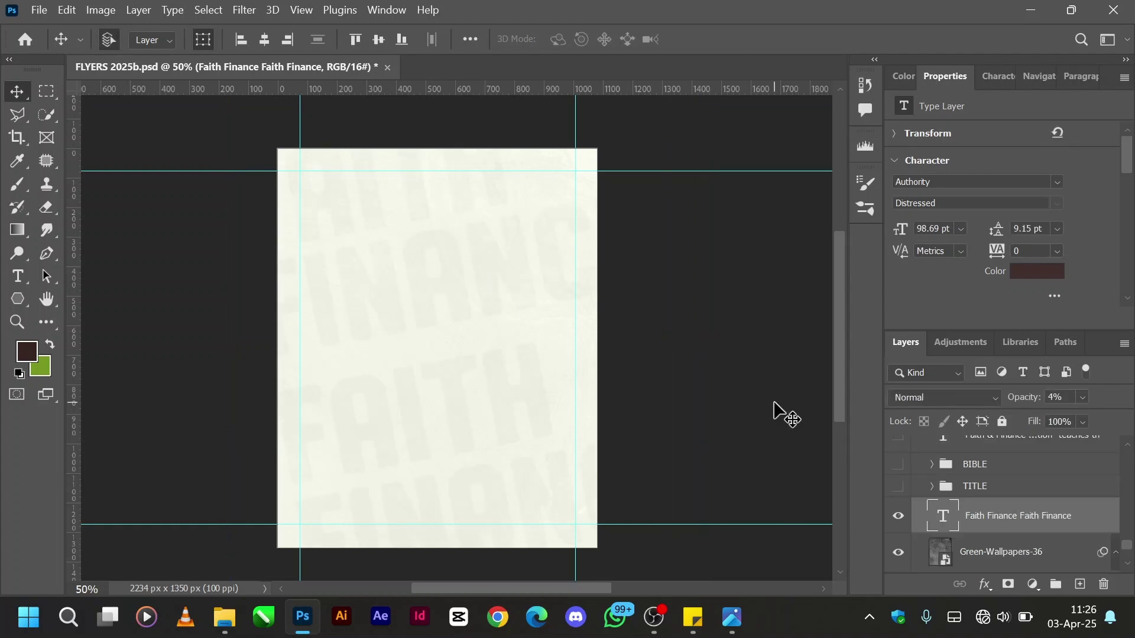
{"action": "left_click", "coordinate": [897, 486]}
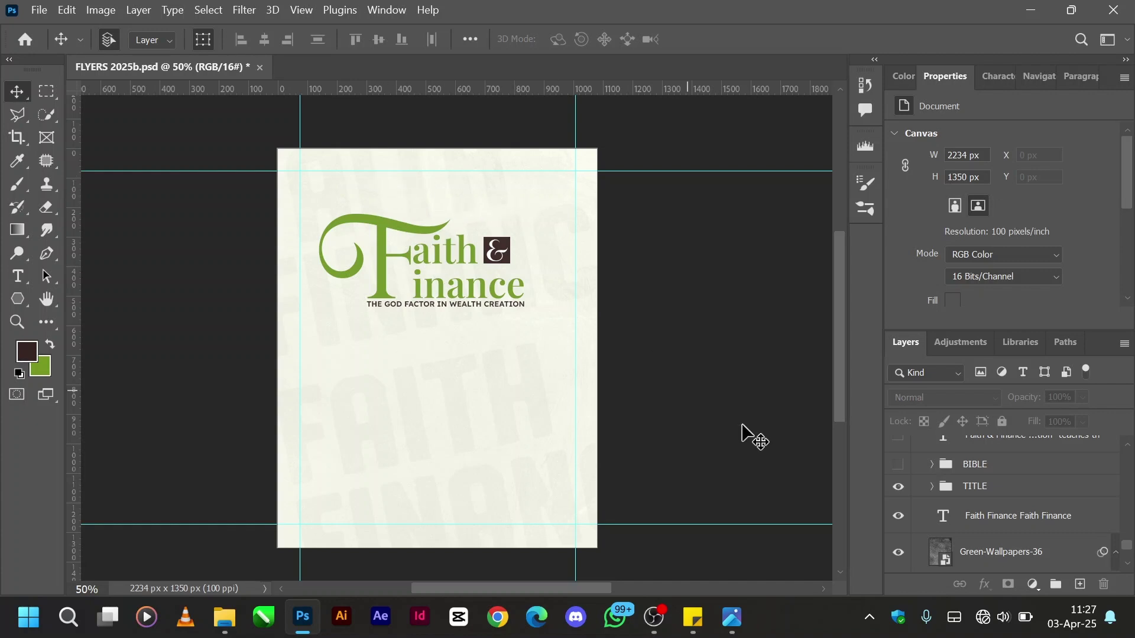
- Expand the TITLE group and select the large F text layer to examine its font settings
{"action": "left_click", "coordinate": [974, 515]}
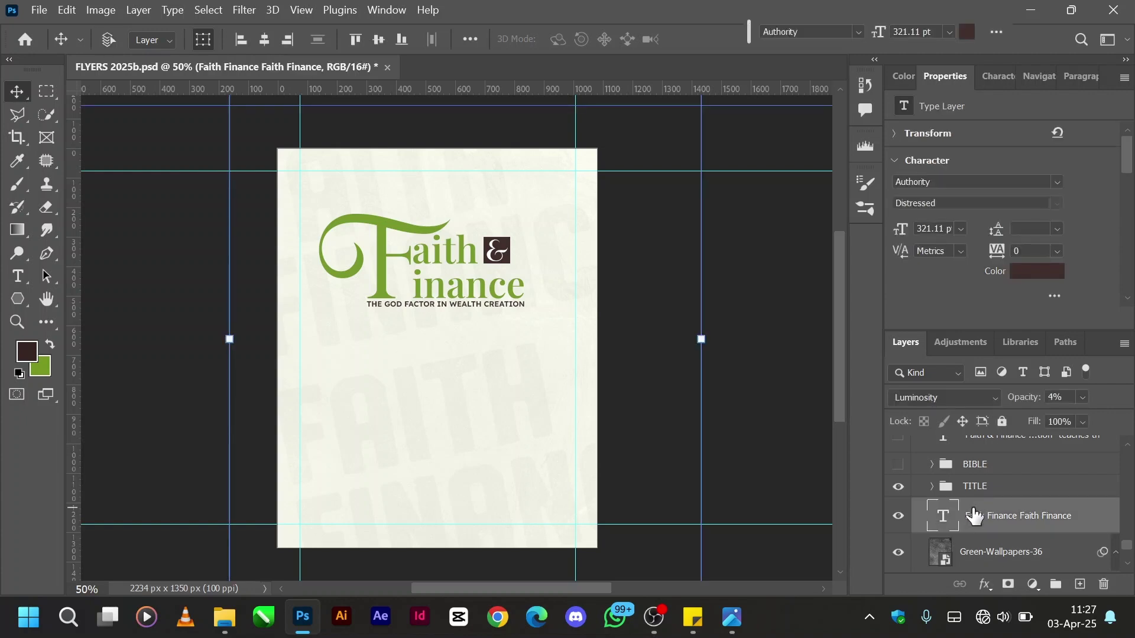
{"action": "key", "text": "ctrl+plus"}
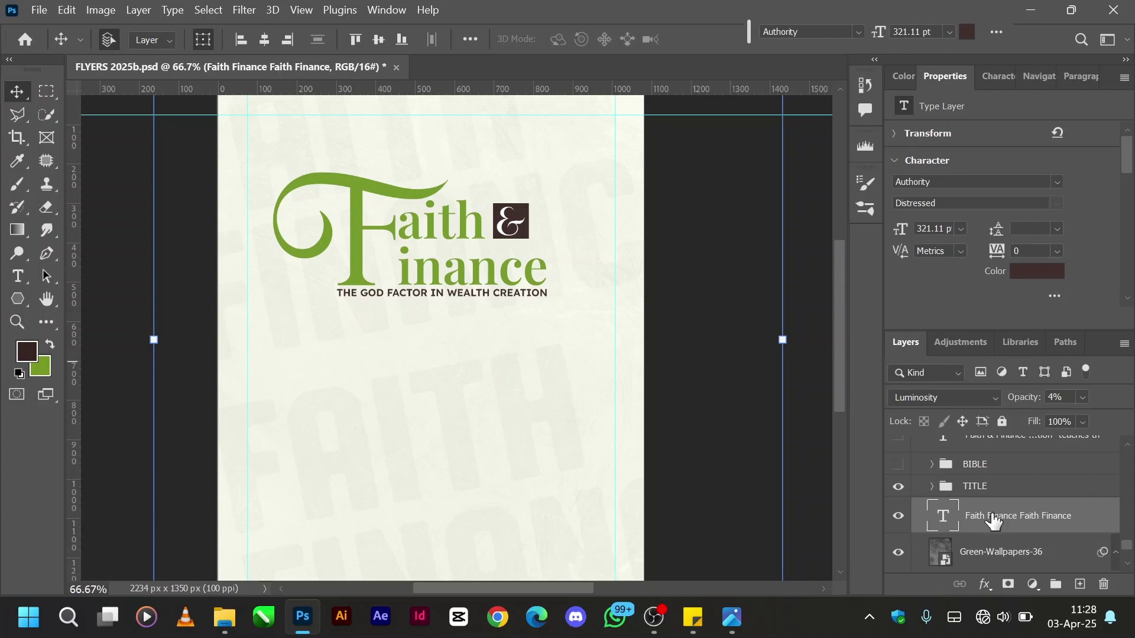
{"action": "left_click", "coordinate": [931, 487]}
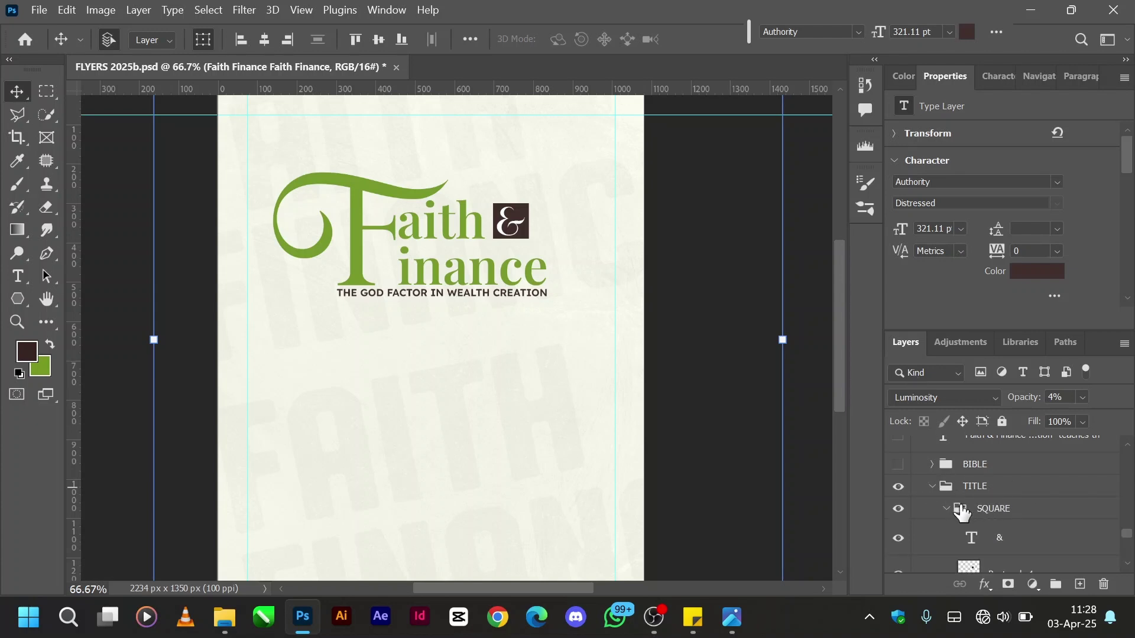
{"action": "scroll", "coordinate": [961, 513], "scroll_direction": "down", "scroll_amount": 2}
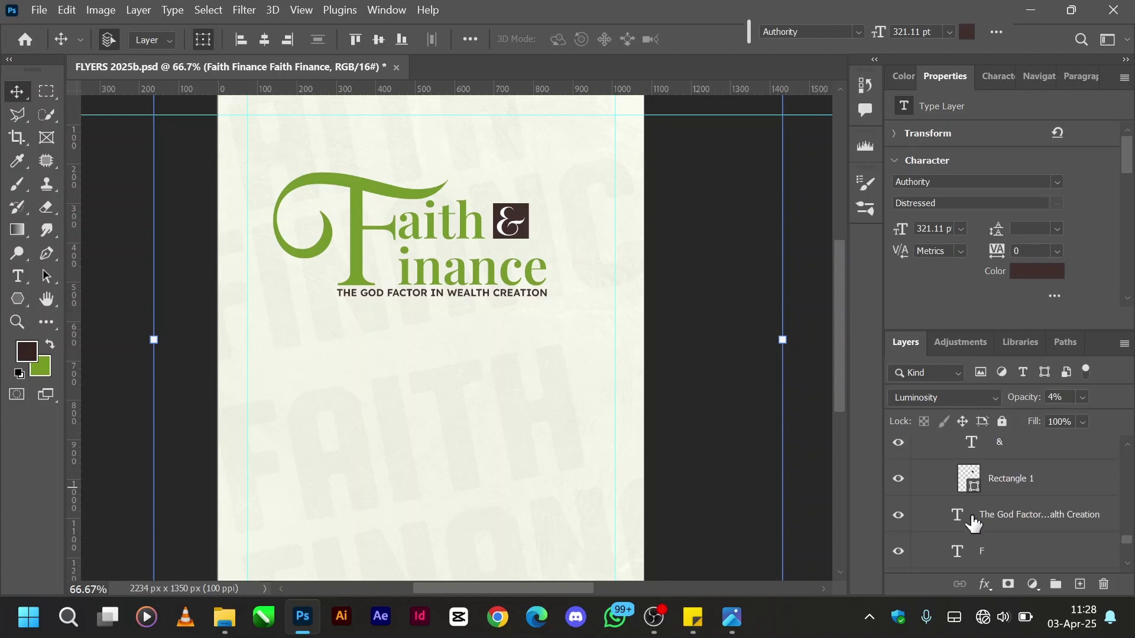
{"action": "left_click", "coordinate": [960, 552]}
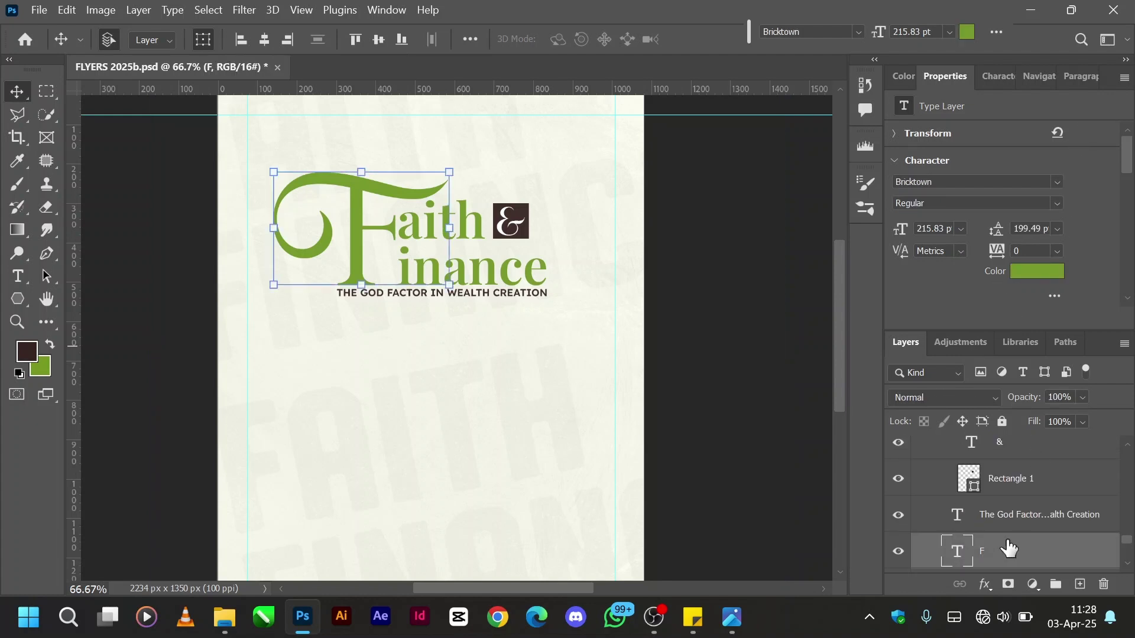
- Select the "aith inance" text layer and highlight "aith" on the canvas to examine its font settings
{"action": "scroll", "coordinate": [1006, 550], "scroll_direction": "down", "scroll_amount": 2}
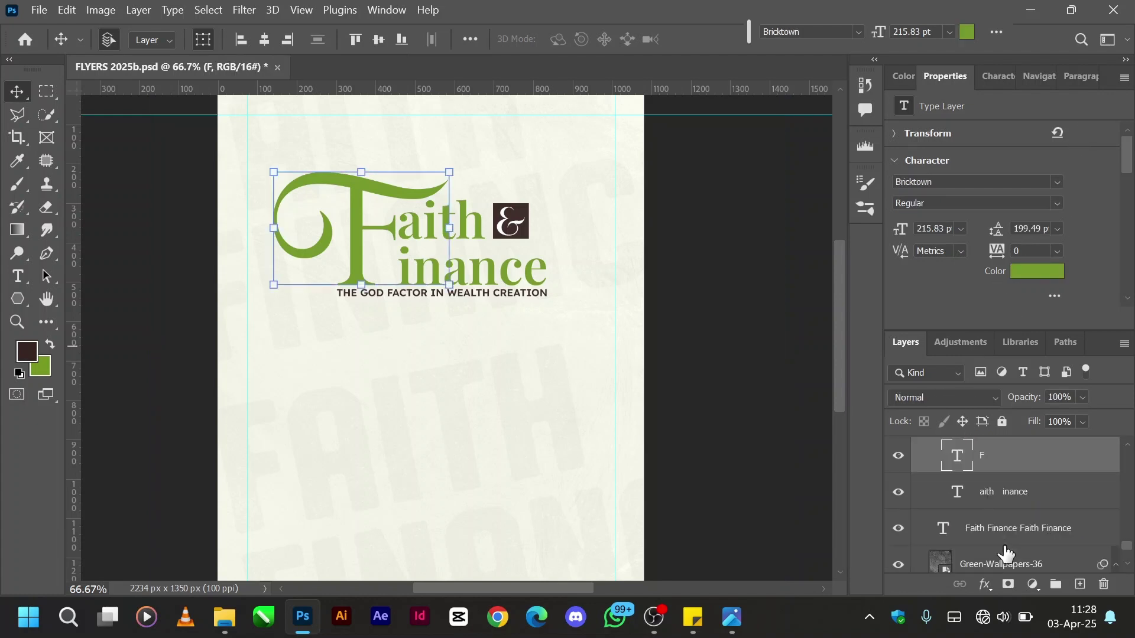
{"action": "left_click", "coordinate": [959, 496]}
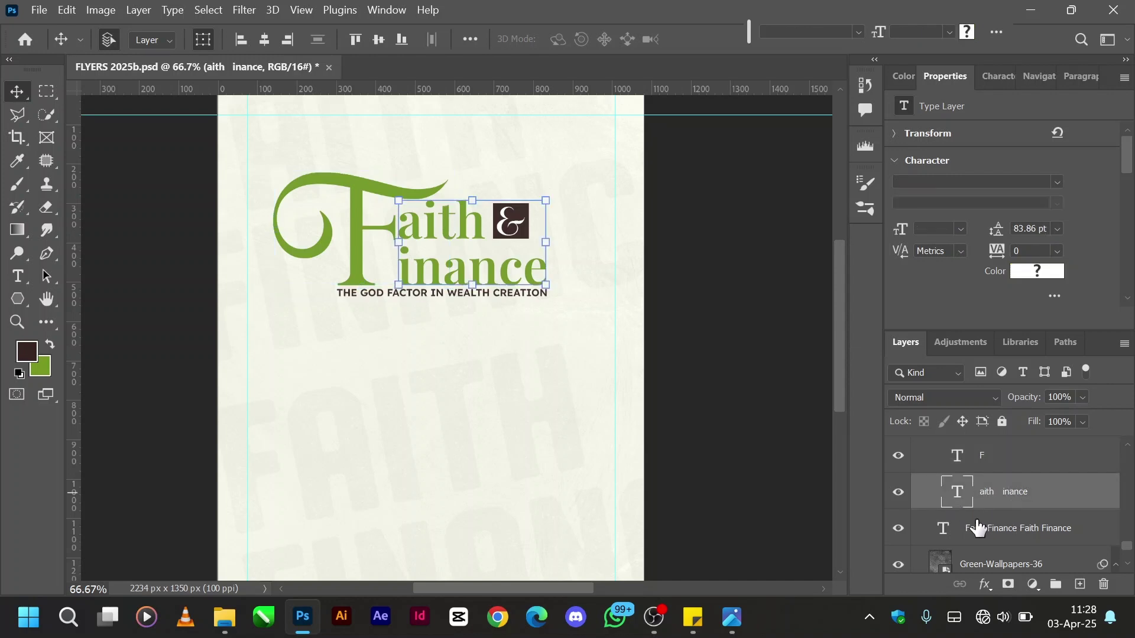
{"action": "double_click", "coordinate": [987, 496]}
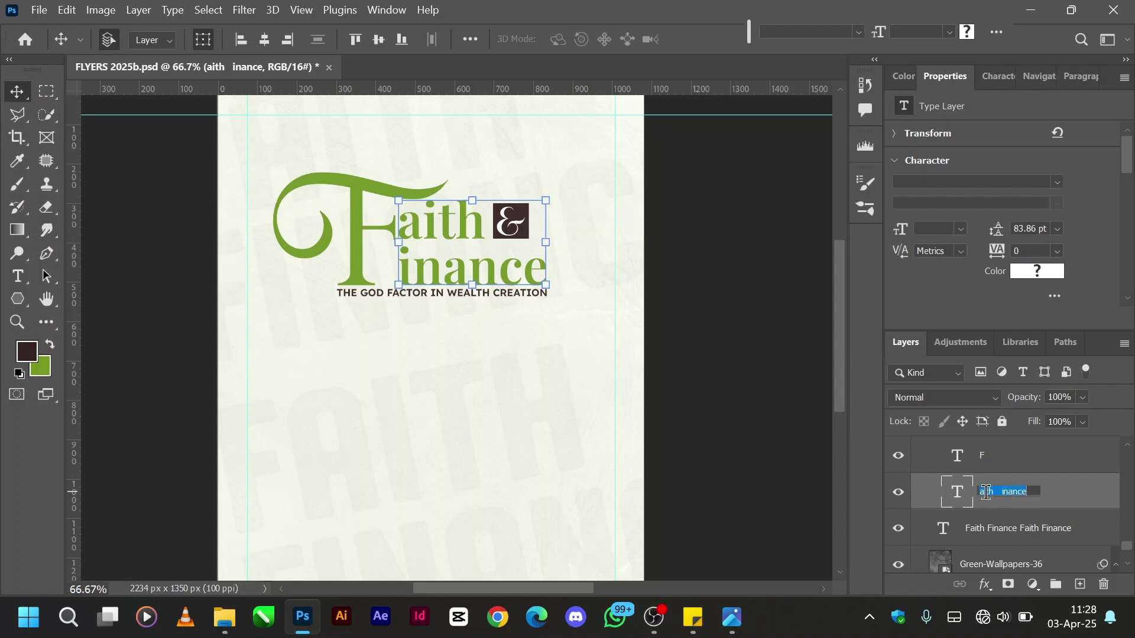
{"action": "double_click", "coordinate": [479, 222]}
{"action": "left_click", "coordinate": [480, 221]}
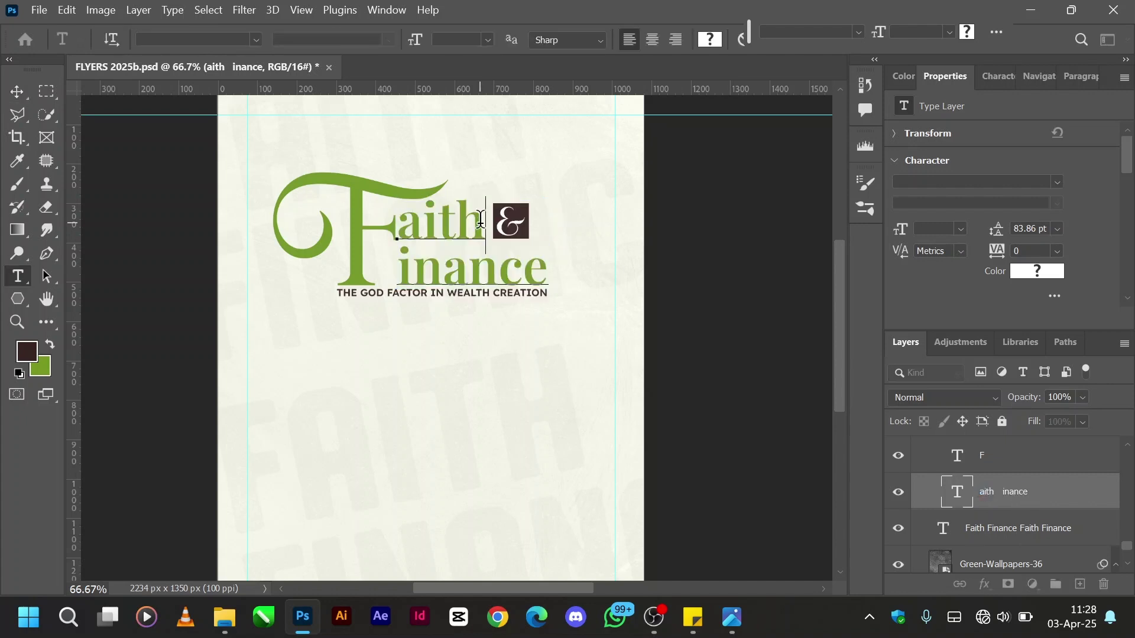
{"action": "left_click_drag", "start_coordinate": [480, 221], "coordinate": [391, 225]}
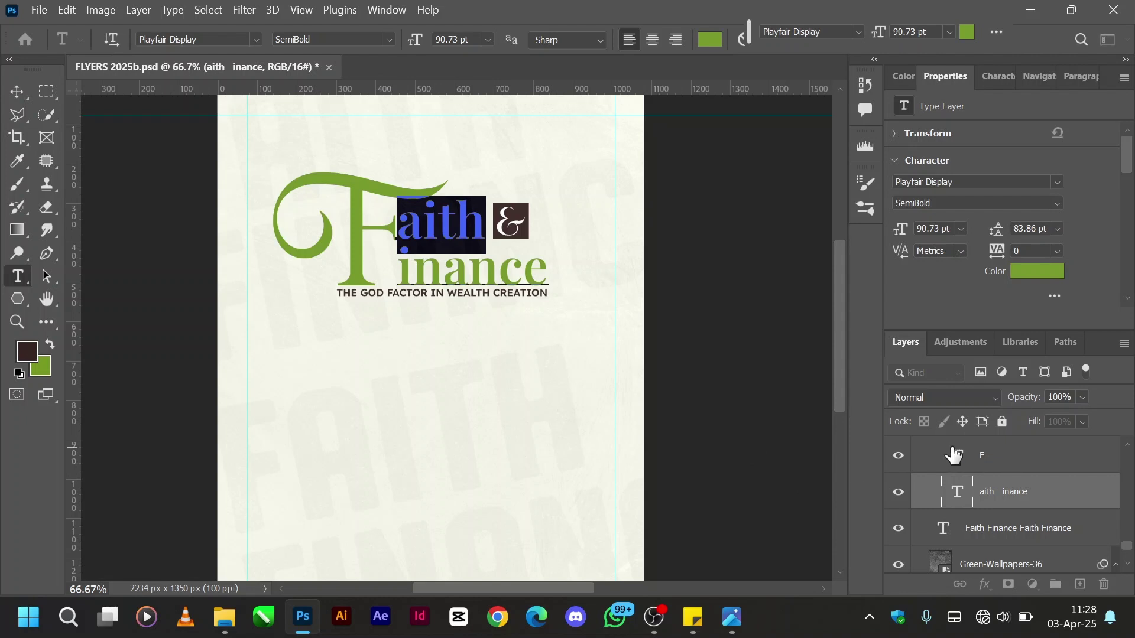
- Try the Playfair Display font on the large F by searching the font list for "play"
{"action": "left_click", "coordinate": [953, 457]}
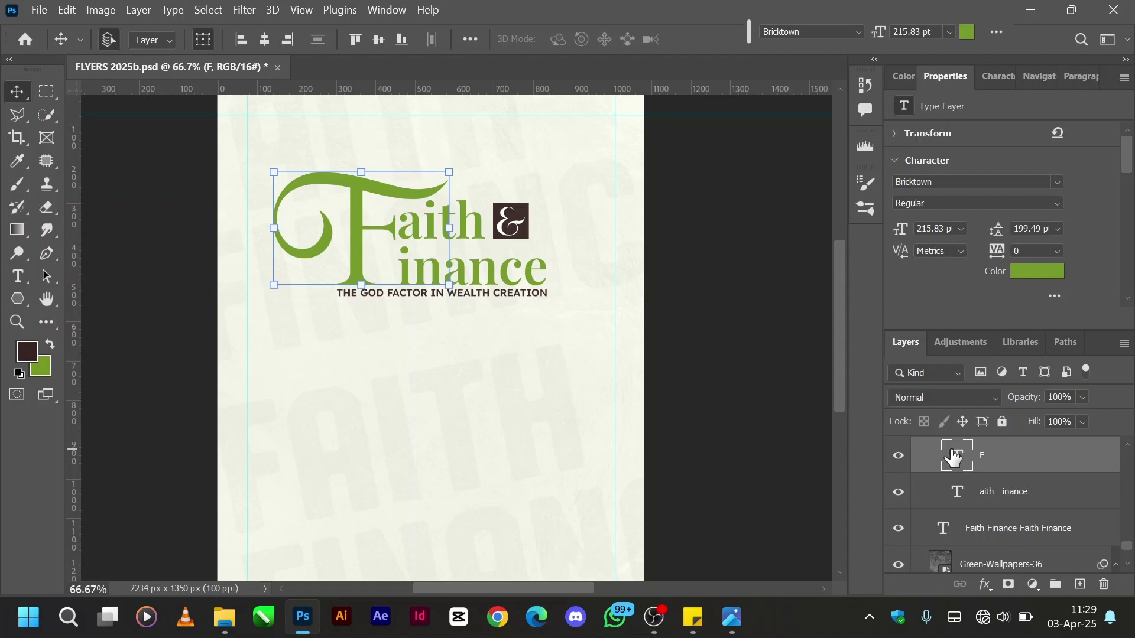
{"action": "left_click", "coordinate": [1060, 186]}
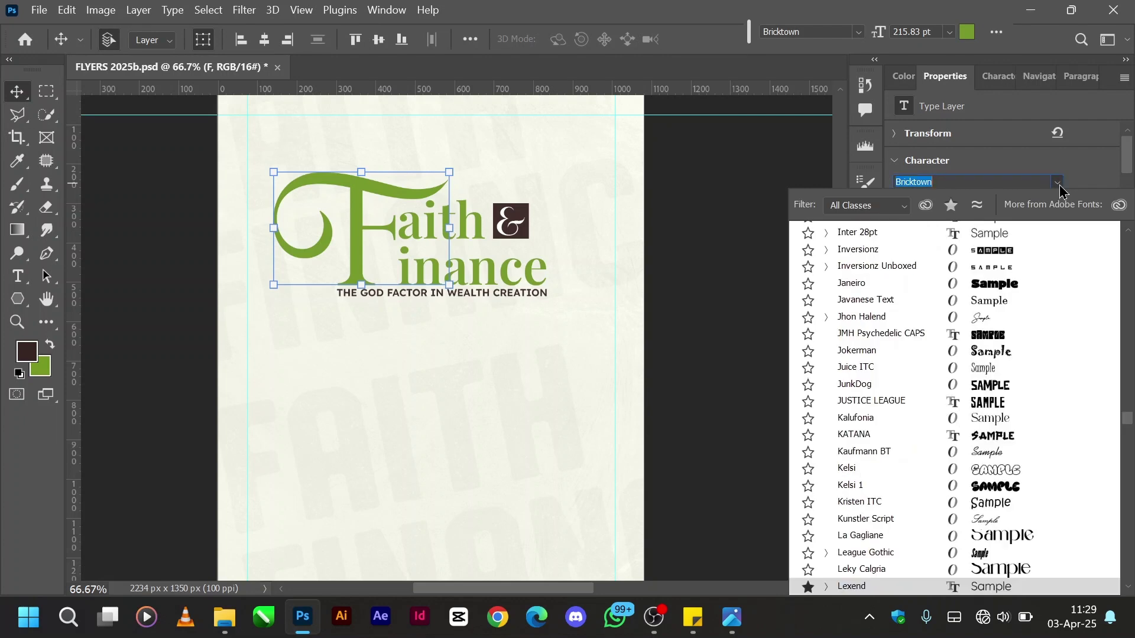
{"action": "type", "text": "play"}
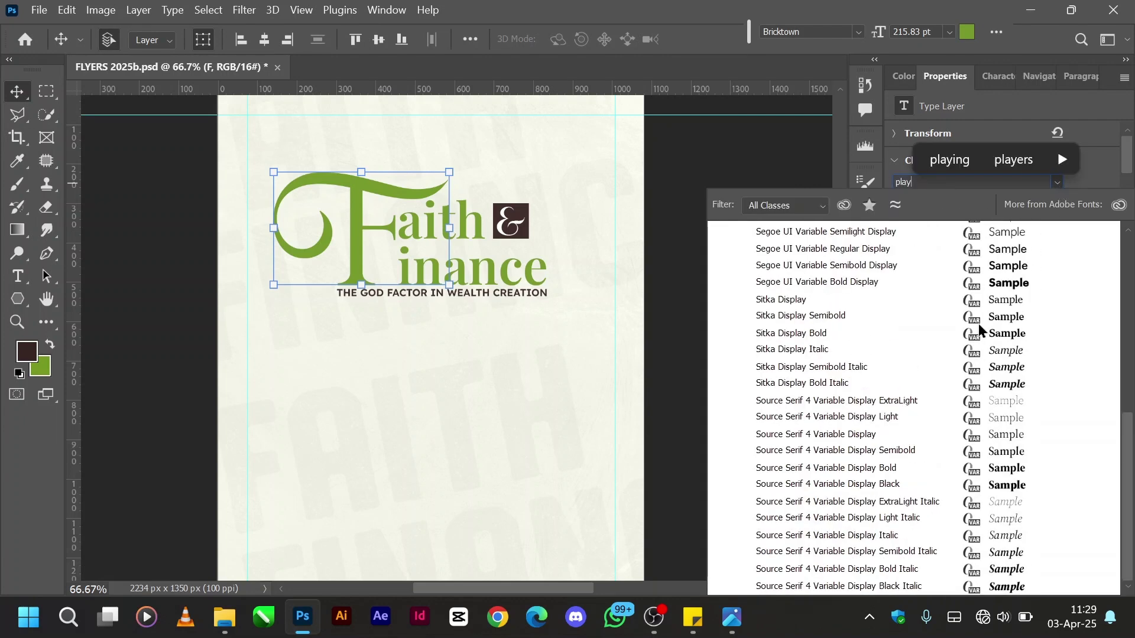
{"action": "scroll", "coordinate": [923, 402], "scroll_direction": "up", "scroll_amount": 7}
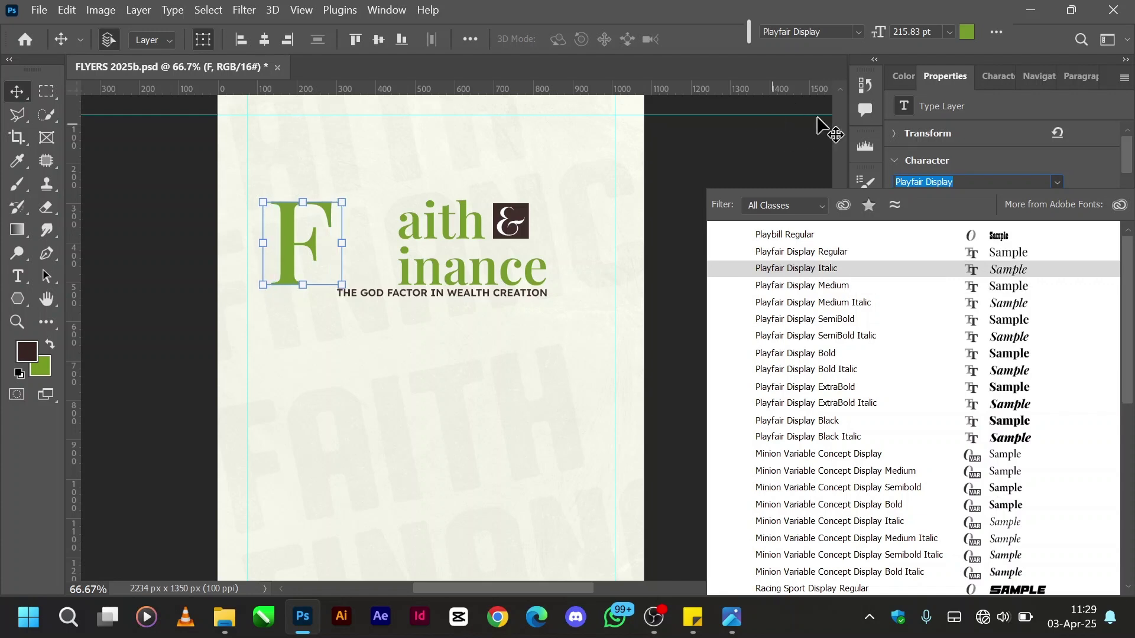
{"action": "left_click", "coordinate": [837, 135]}
- Examine the type settings of the ampersand and of "The God Factor in Wealth Creation" tagline, leaving nothing selected
{"action": "scroll", "coordinate": [838, 137], "scroll_direction": "up", "scroll_amount": 5}
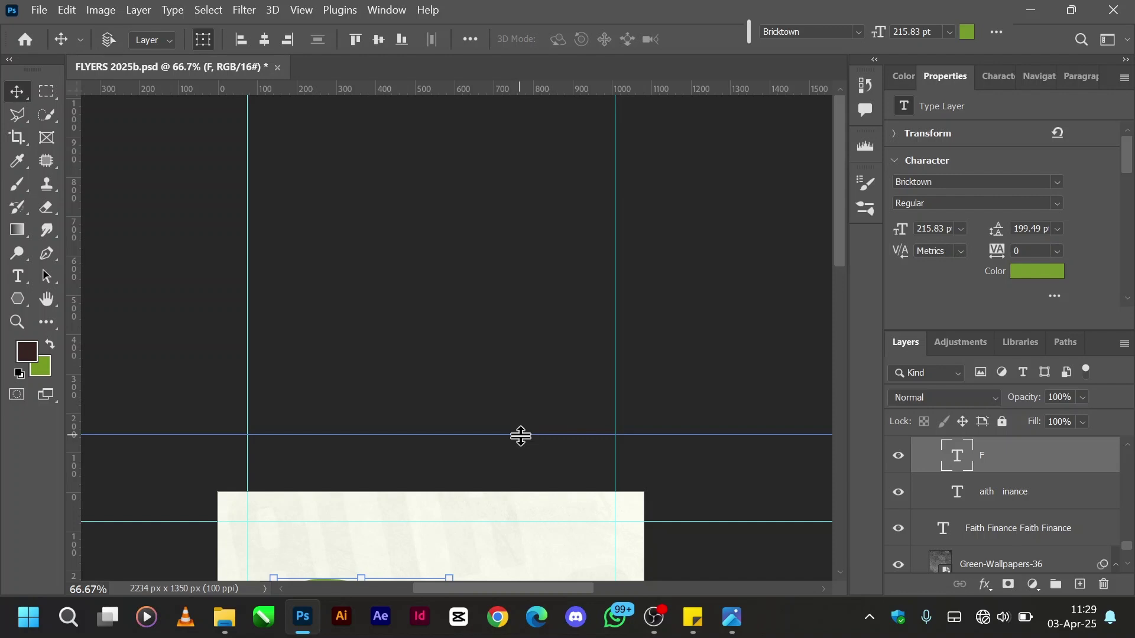
{"action": "key", "text": "ctrl+0"}
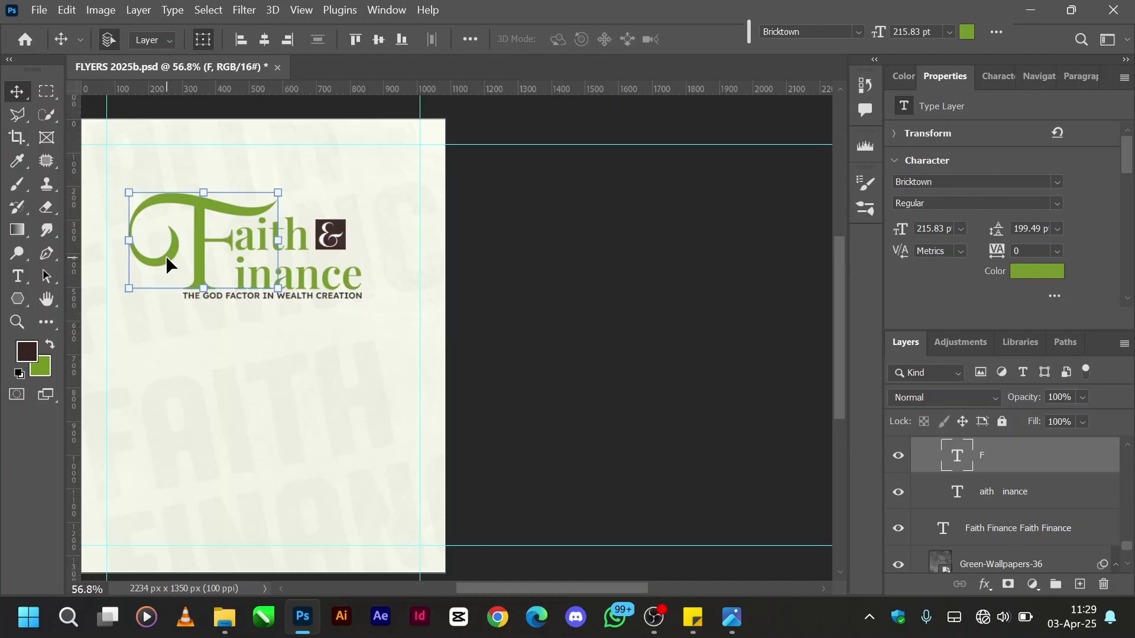
{"action": "scroll", "coordinate": [166, 256], "scroll_direction": "right", "scroll_amount": 4}
{"action": "scroll", "coordinate": [165, 255], "scroll_direction": "left", "scroll_amount": 8}
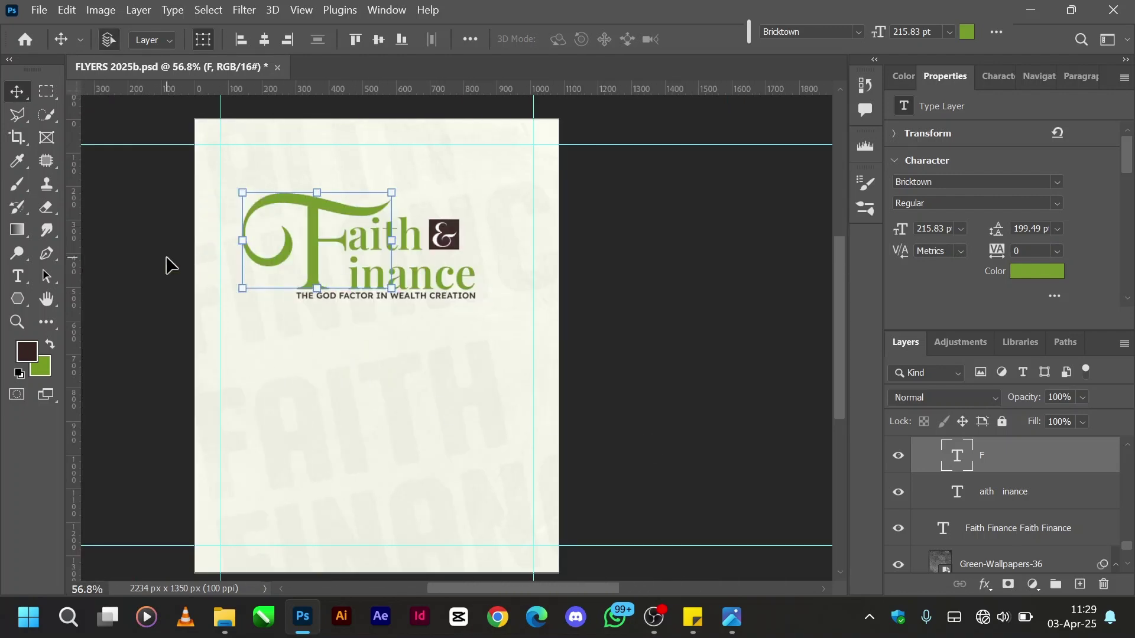
{"action": "key", "text": "ctrl+plus"}
{"action": "scroll", "coordinate": [166, 255], "scroll_direction": "up", "scroll_amount": 1}
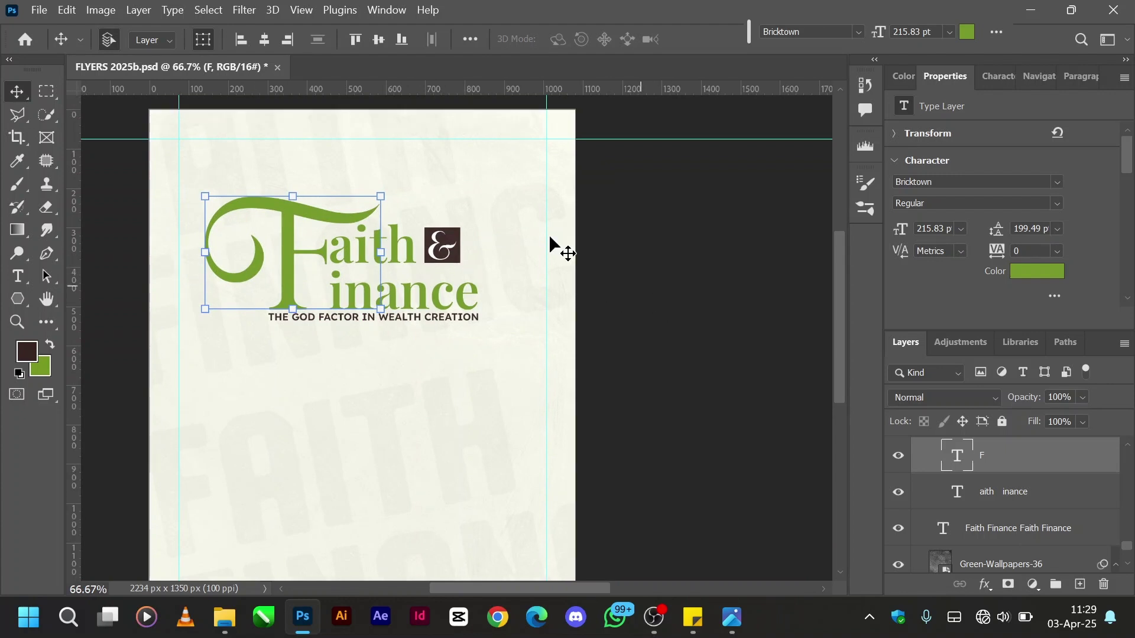
{"action": "left_click", "coordinate": [446, 247]}
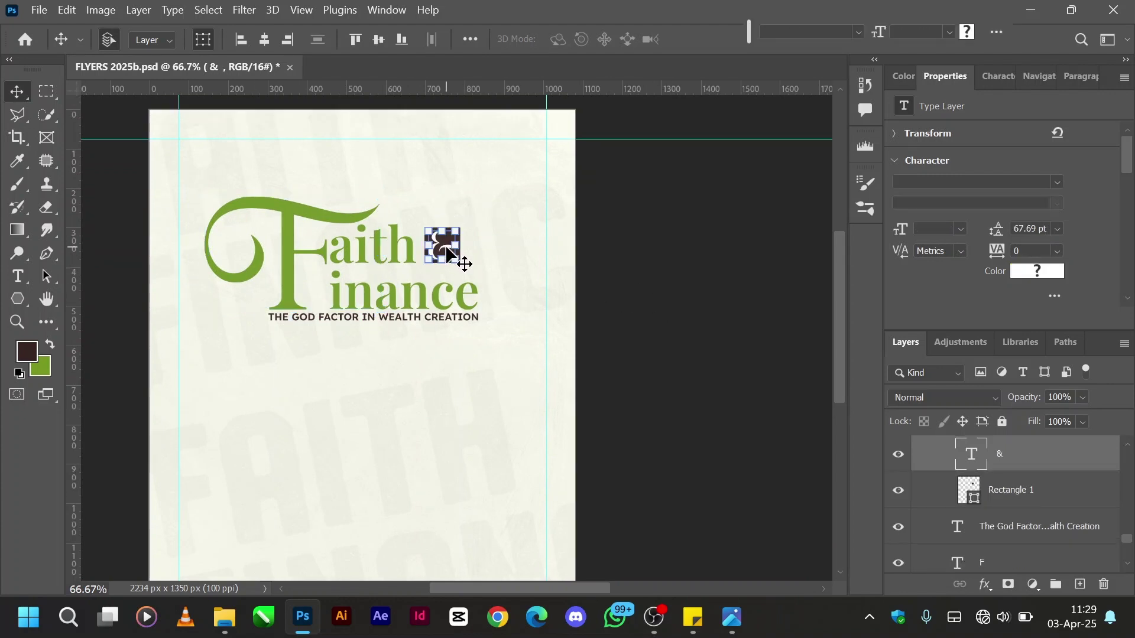
{"action": "left_click", "coordinate": [767, 296]}
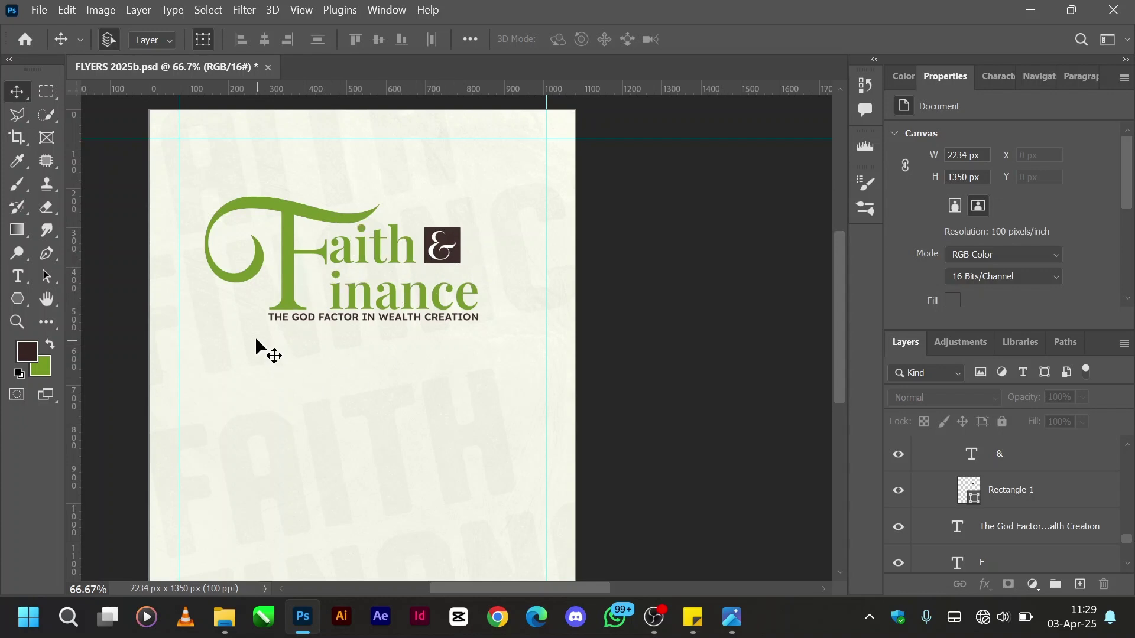
{"action": "left_click", "coordinate": [423, 323]}
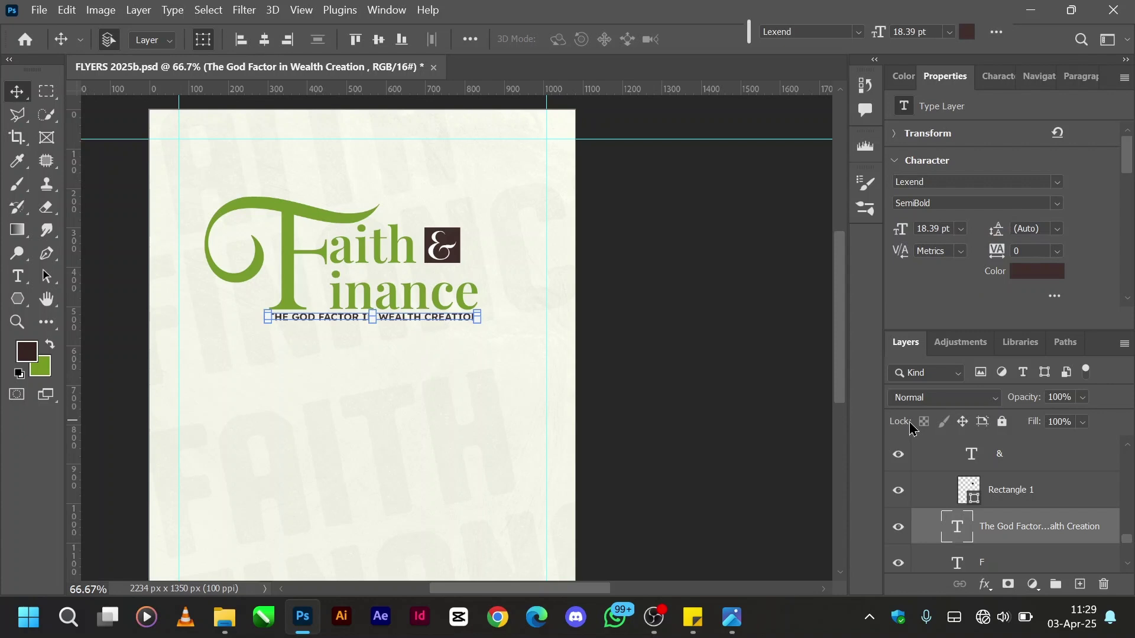
{"action": "left_click", "coordinate": [619, 288]}
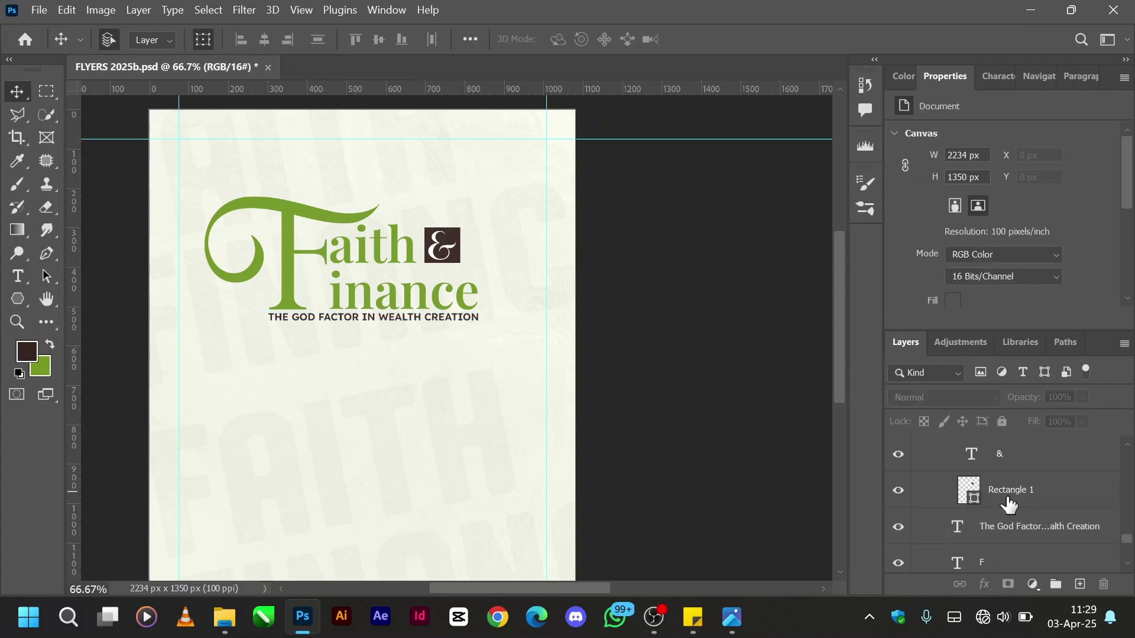
- Collapse the SQUARE group, locate the ampersand's layer from the canvas and clear the selection
{"action": "scroll", "coordinate": [1007, 505], "scroll_direction": "up", "scroll_amount": 2}
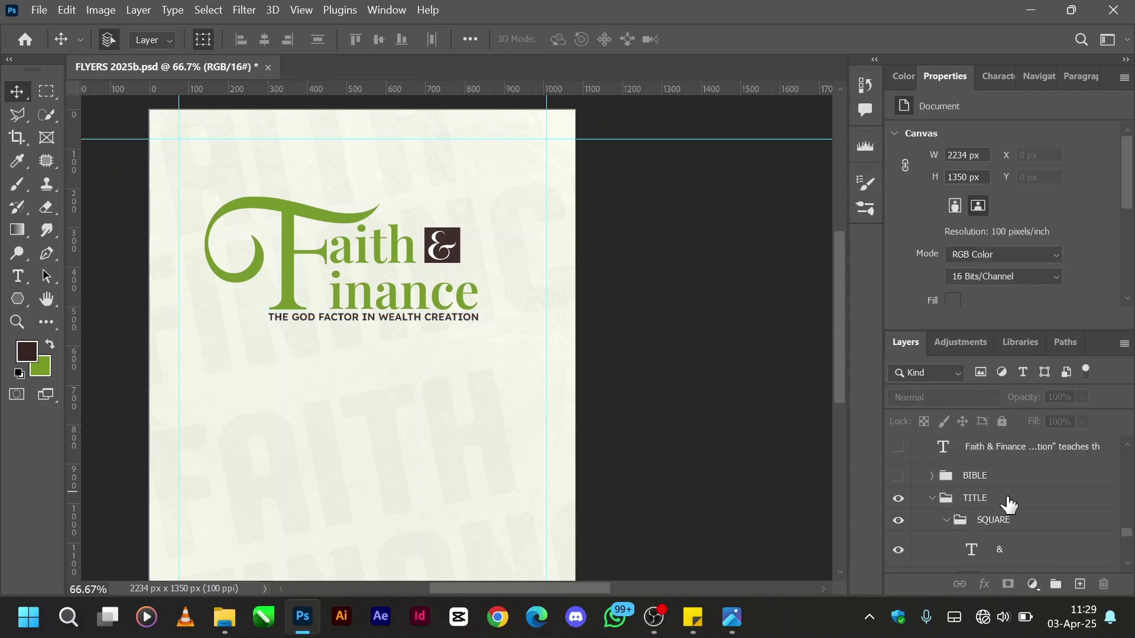
{"action": "left_click", "coordinate": [946, 520]}
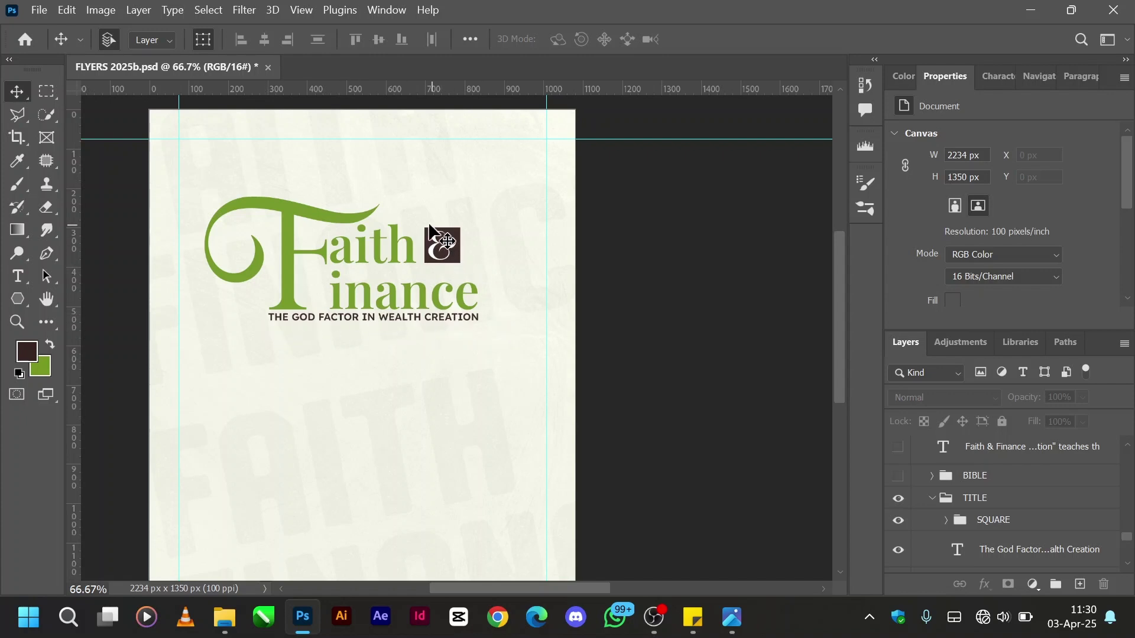
{"action": "left_click", "coordinate": [444, 247]}
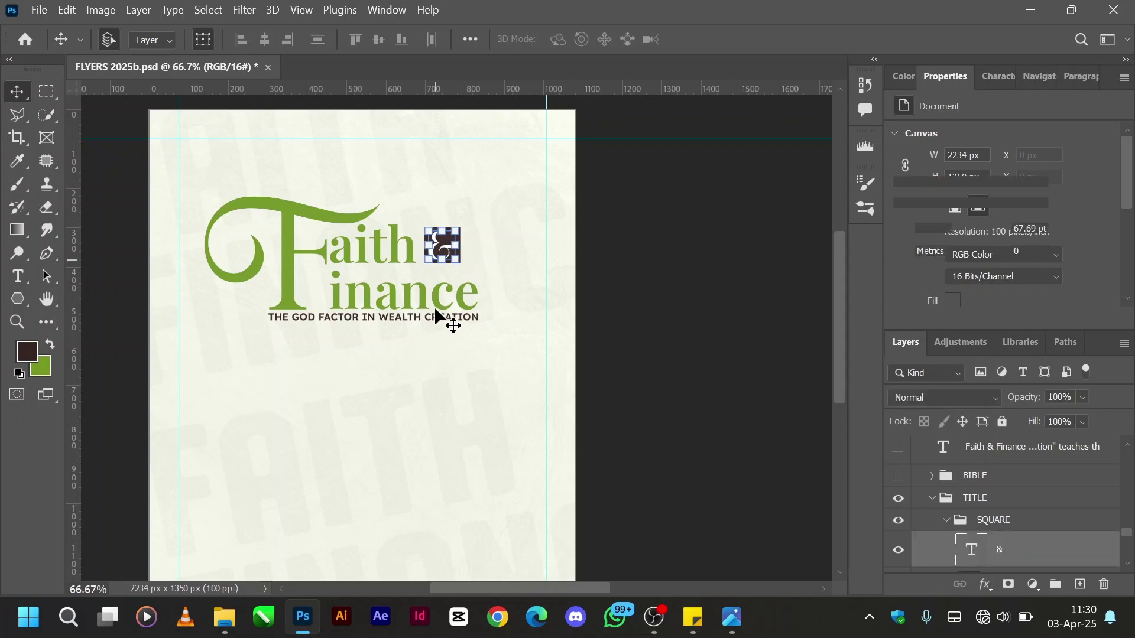
{"action": "left_click", "coordinate": [674, 328]}
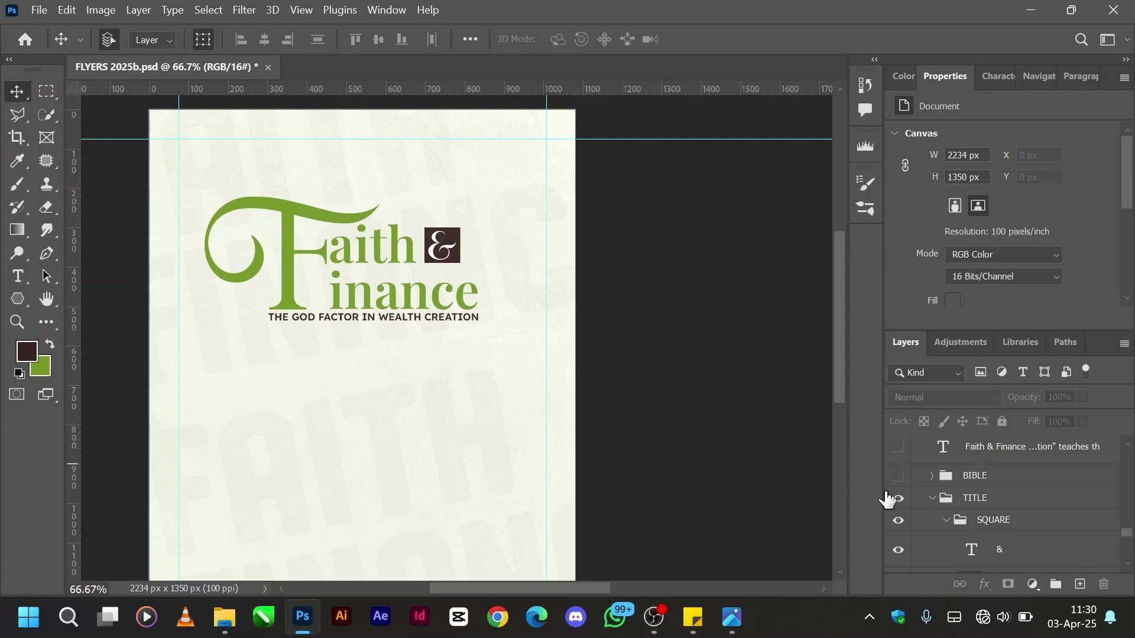
- Collapse the TITLE group and bring the whole flyer into view at 50% zoom
{"action": "left_click", "coordinate": [933, 499]}
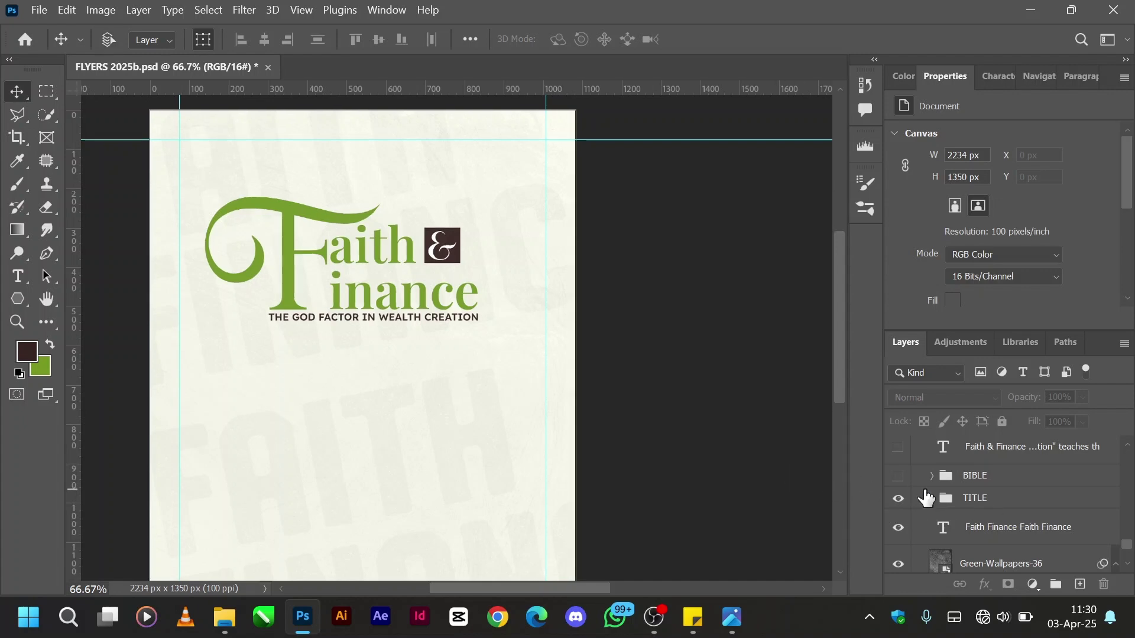
{"action": "key", "text": "ctrl+minus"}
{"action": "key", "text": "ctrl+plus"}
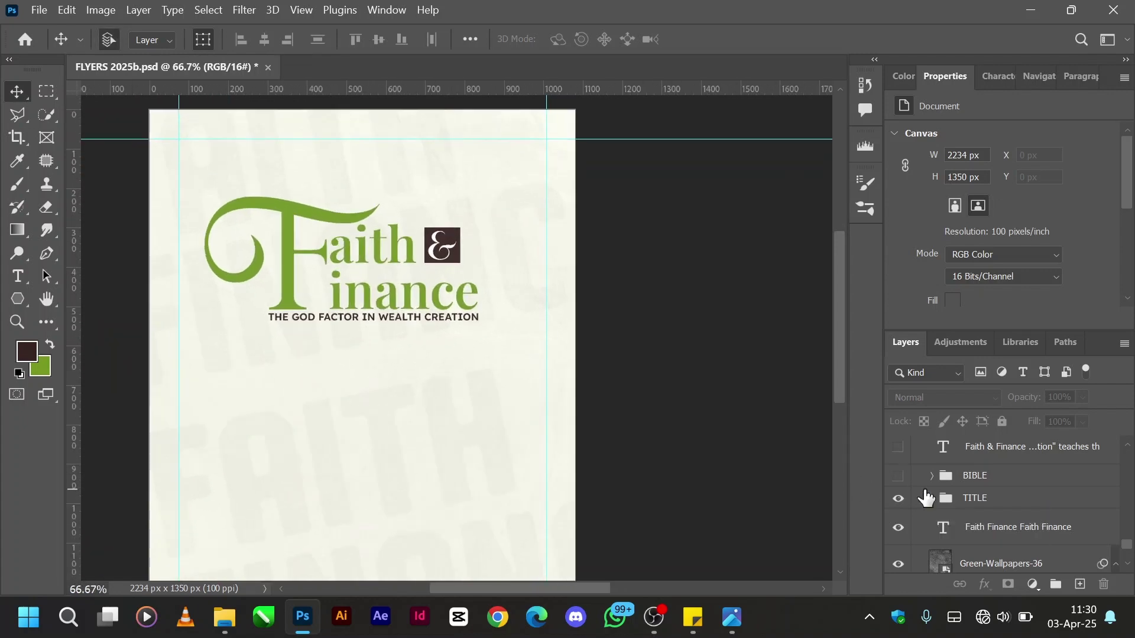
{"action": "key", "text": "ctrl+minus"}
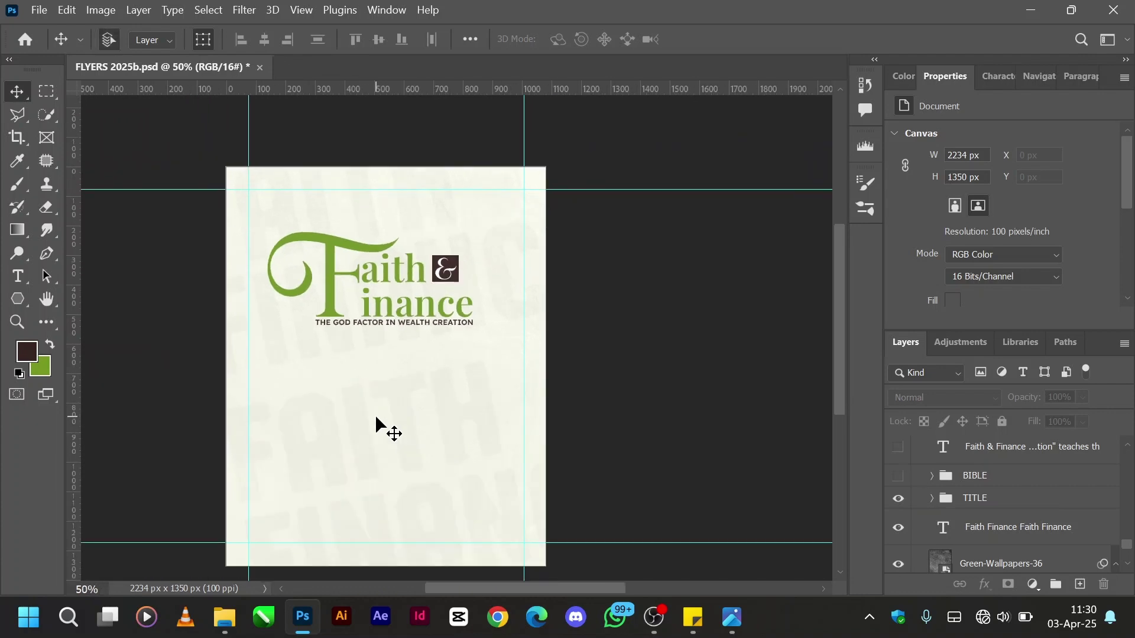
{"action": "left_click_drag", "start_coordinate": [375, 414], "coordinate": [424, 402]}
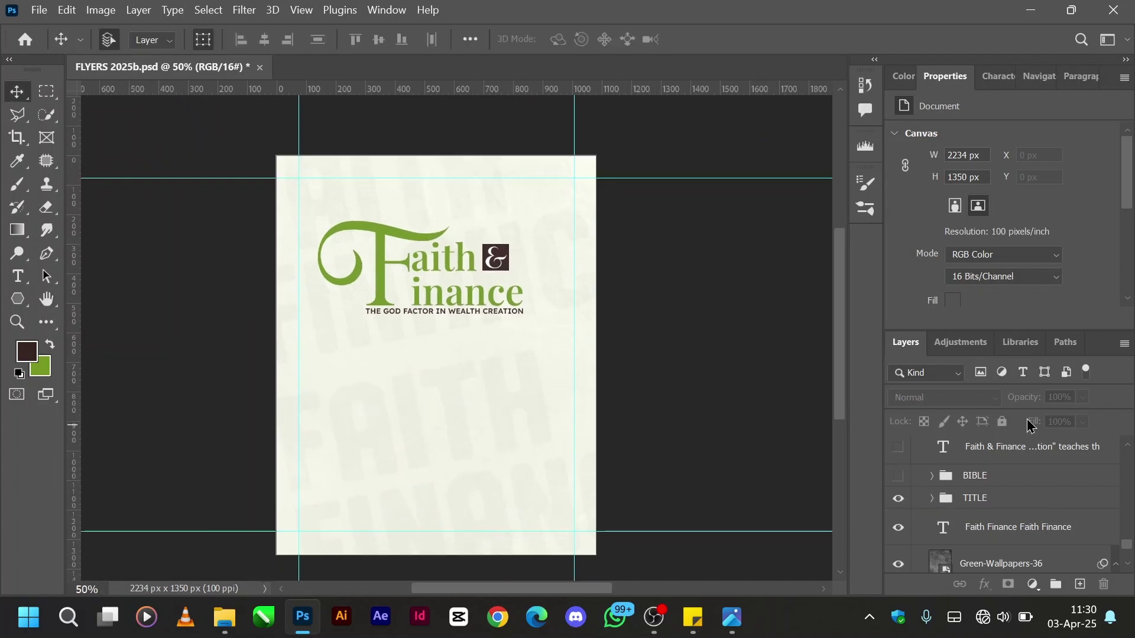
- Reveal the BIBLE group, expand its layers and enlarge the flyer to 100% around the open book
{"action": "left_click", "coordinate": [898, 476]}
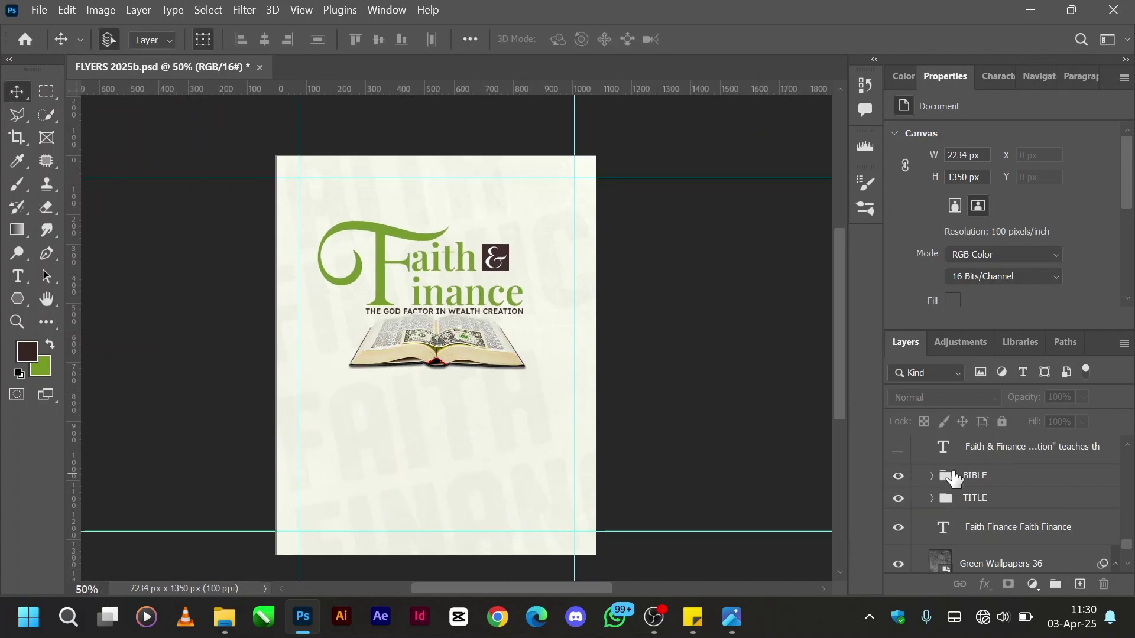
{"action": "left_click", "coordinate": [928, 479]}
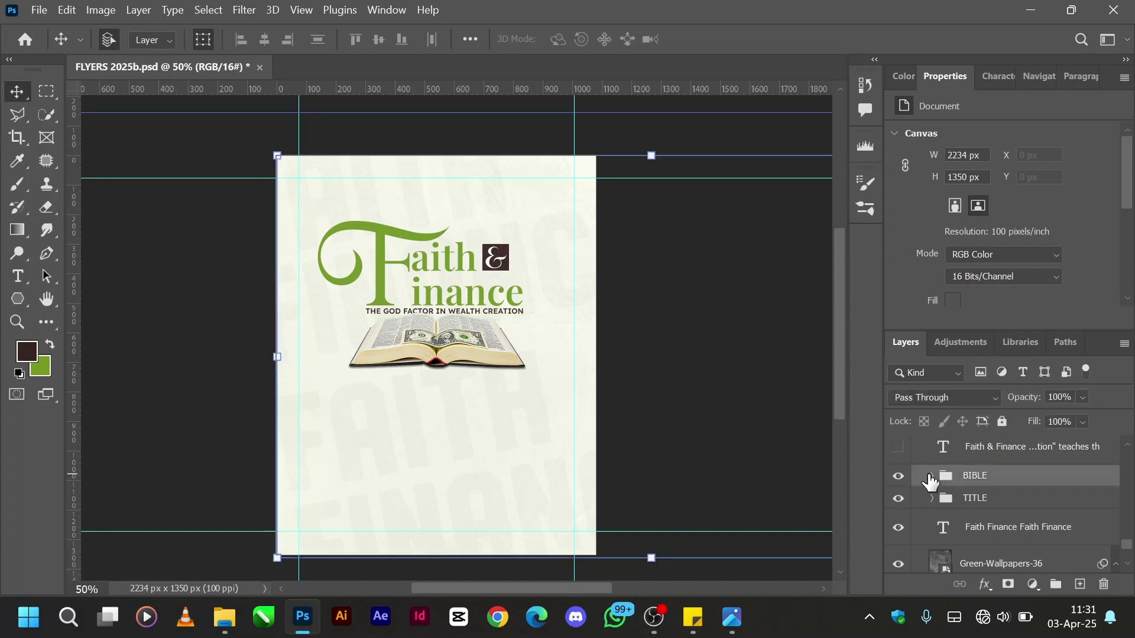
{"action": "left_click", "coordinate": [932, 476]}
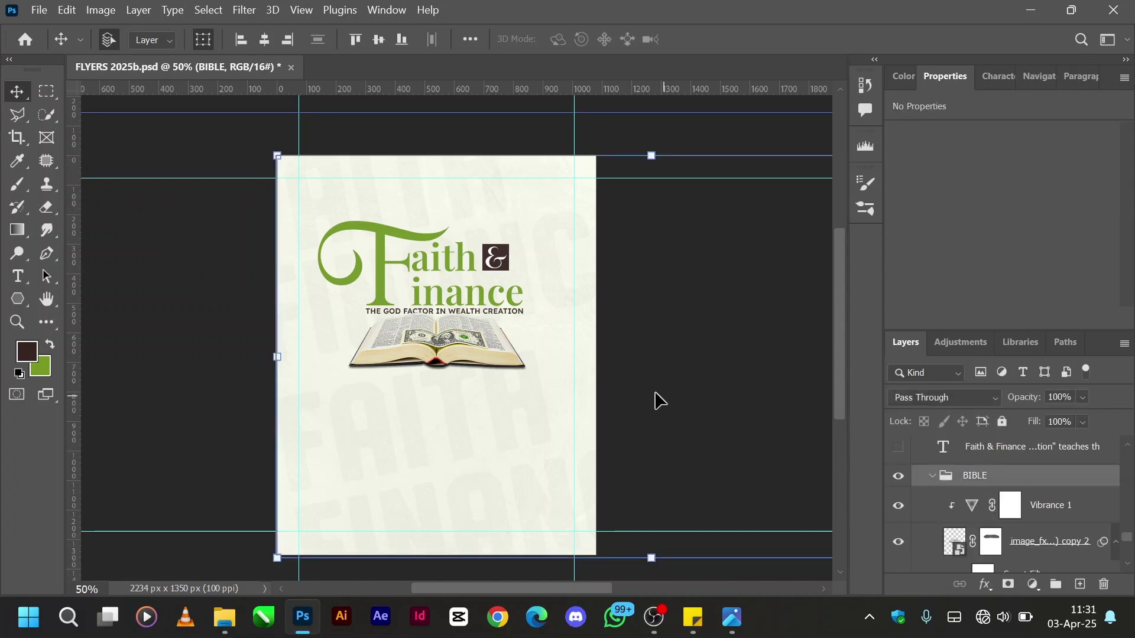
{"action": "key", "text": "ctrl+plus"}
{"action": "key", "text": "ctrl+plus"}
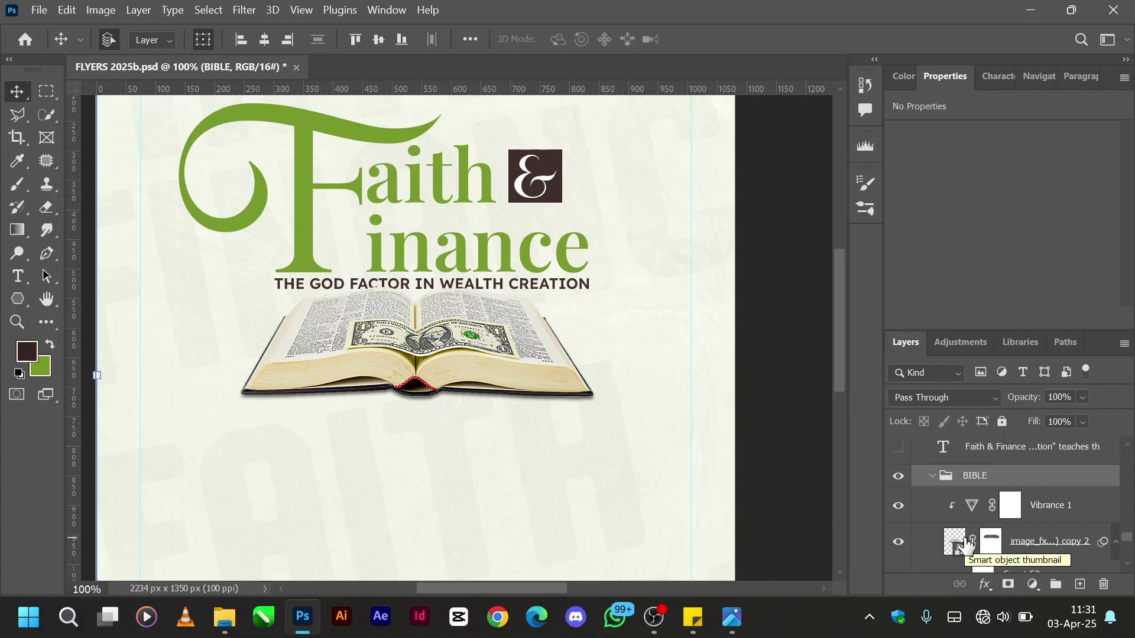
- Compare the open Bible image with and without its Vibrance 1 adjustment and Hue/Saturation smart filter, leaving both switched on
{"action": "scroll", "coordinate": [966, 546], "scroll_direction": "down", "scroll_amount": 1}
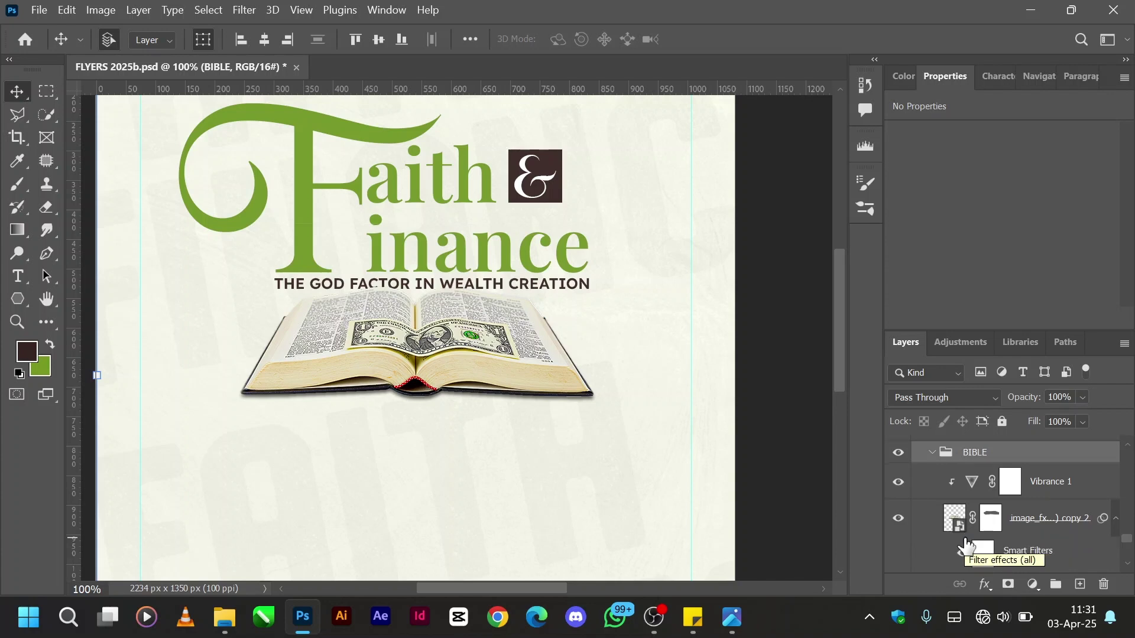
{"action": "left_click", "coordinate": [897, 483]}
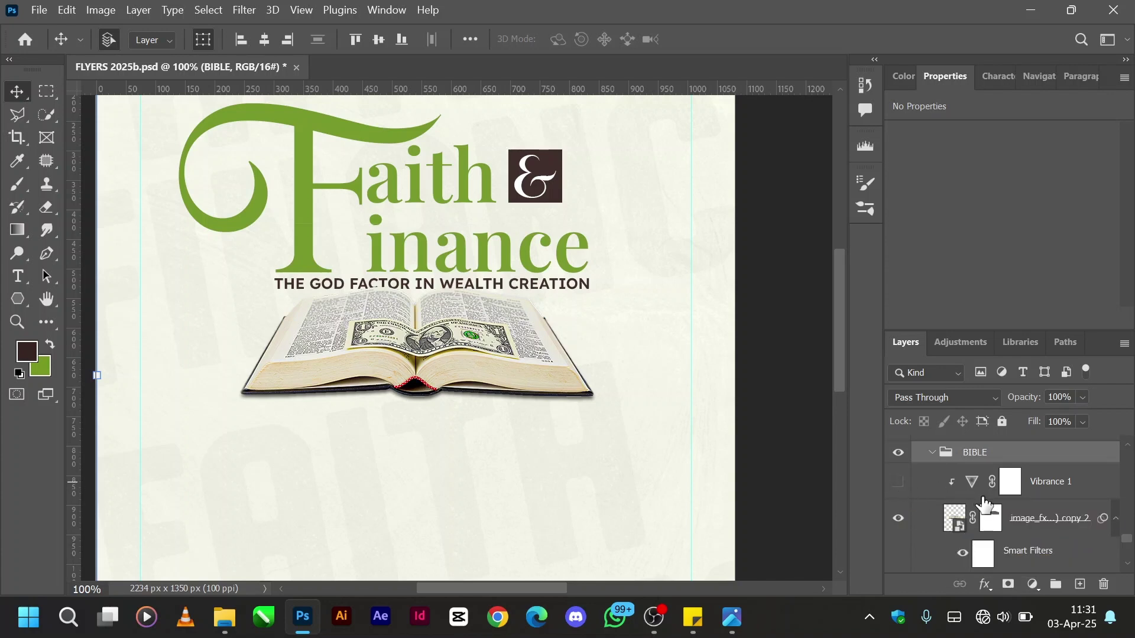
{"action": "scroll", "coordinate": [983, 504], "scroll_direction": "down", "scroll_amount": 3}
{"action": "scroll", "coordinate": [982, 504], "scroll_direction": "up", "scroll_amount": 1}
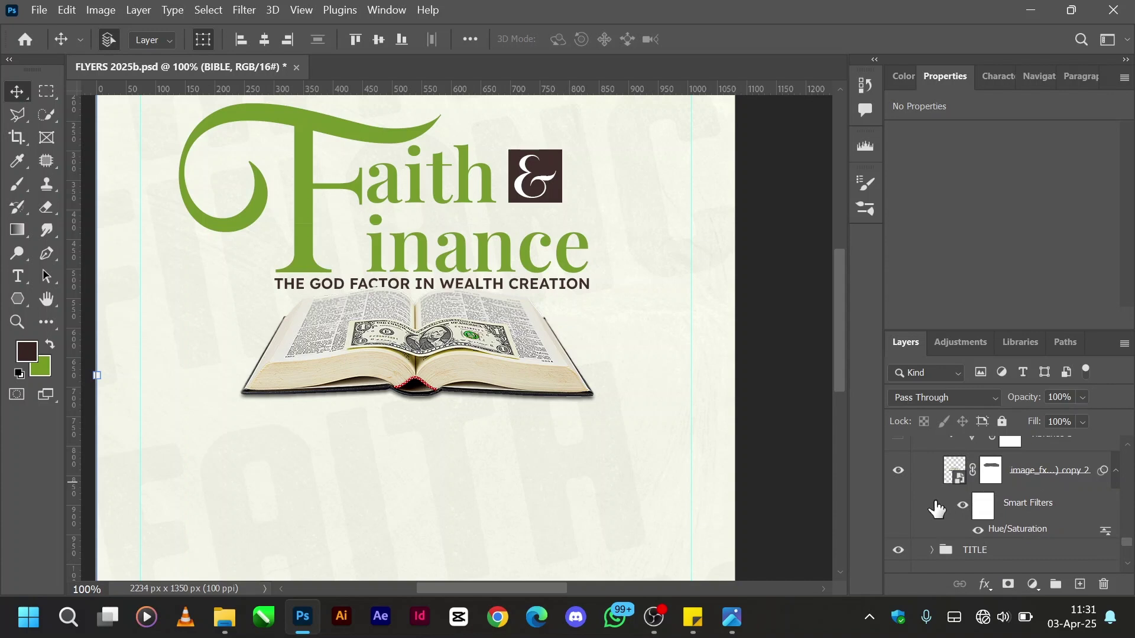
{"action": "left_click", "coordinate": [962, 511]}
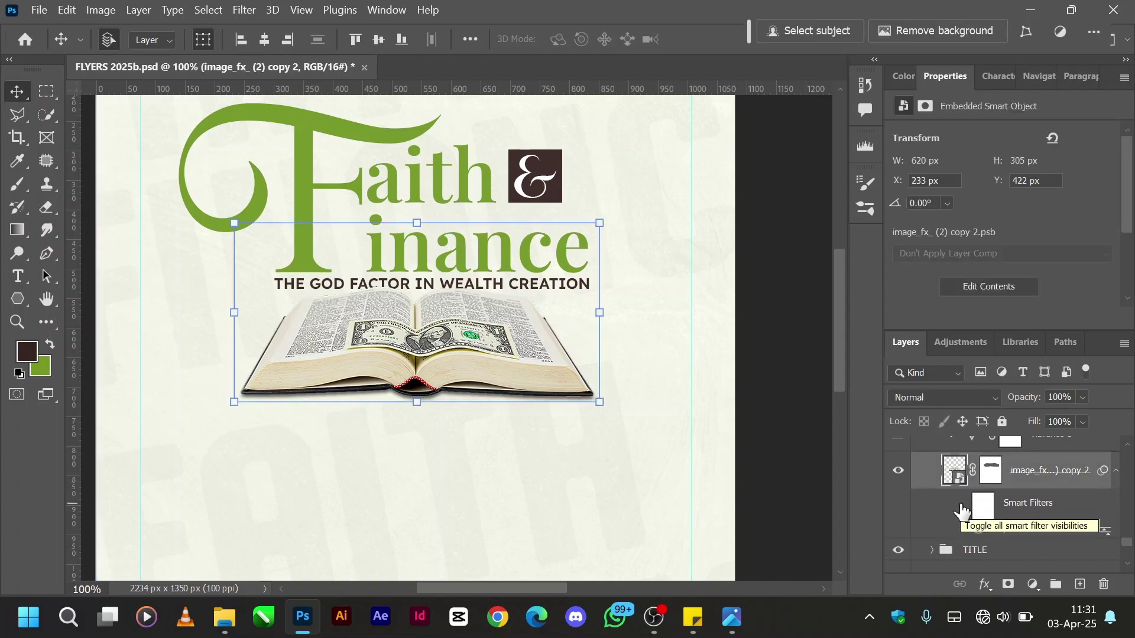
{"action": "scroll", "coordinate": [962, 509], "scroll_direction": "up", "scroll_amount": 2}
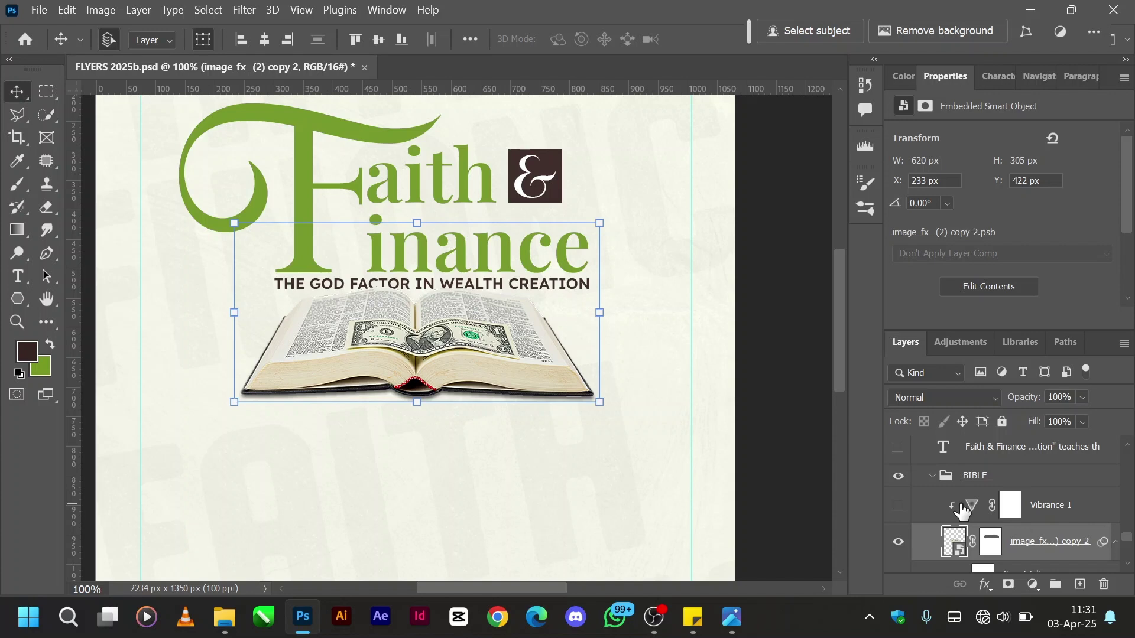
{"action": "scroll", "coordinate": [962, 509], "scroll_direction": "down", "scroll_amount": 3}
{"action": "scroll", "coordinate": [961, 510], "scroll_direction": "up", "scroll_amount": 1}
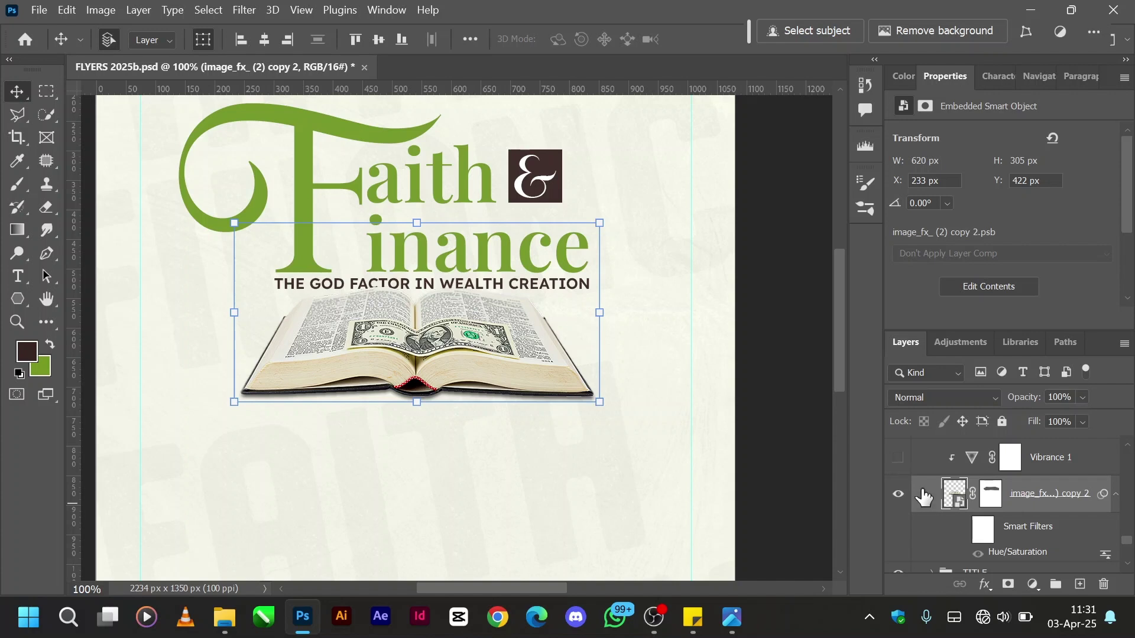
{"action": "left_click", "coordinate": [962, 528]}
{"action": "left_click", "coordinate": [901, 460]}
{"action": "left_click", "coordinate": [898, 457]}
{"action": "left_click", "coordinate": [899, 459]}
- Collapse the BIBLE group and bring the whole flyer into view at 50% zoom
{"action": "scroll", "coordinate": [1023, 482], "scroll_direction": "up", "scroll_amount": 1}
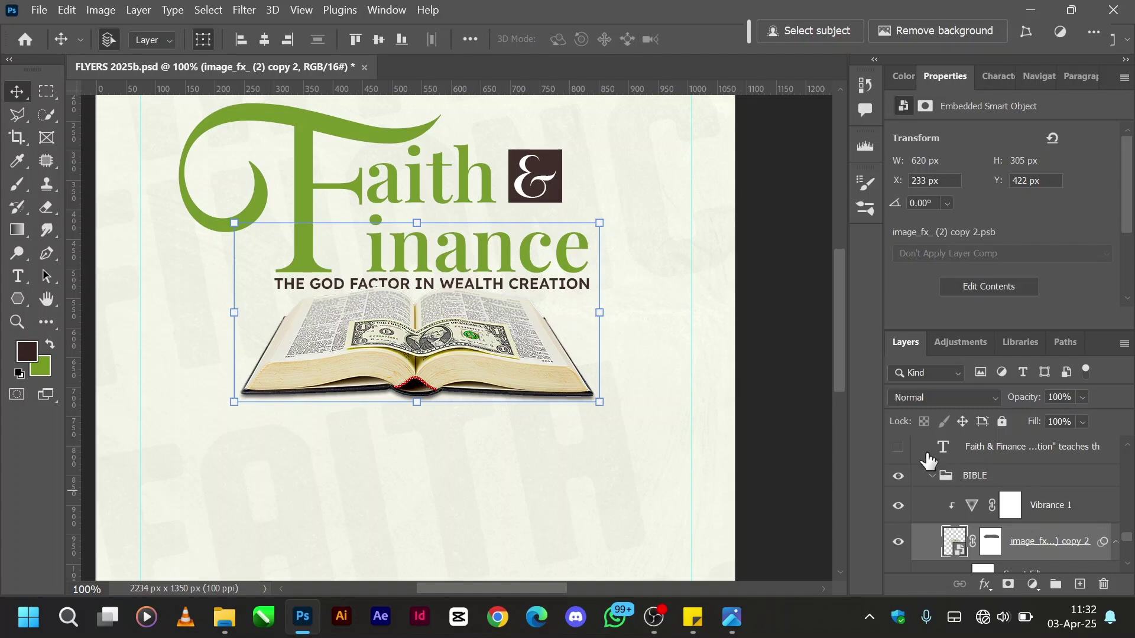
{"action": "left_click", "coordinate": [939, 477]}
{"action": "left_click", "coordinate": [932, 476]}
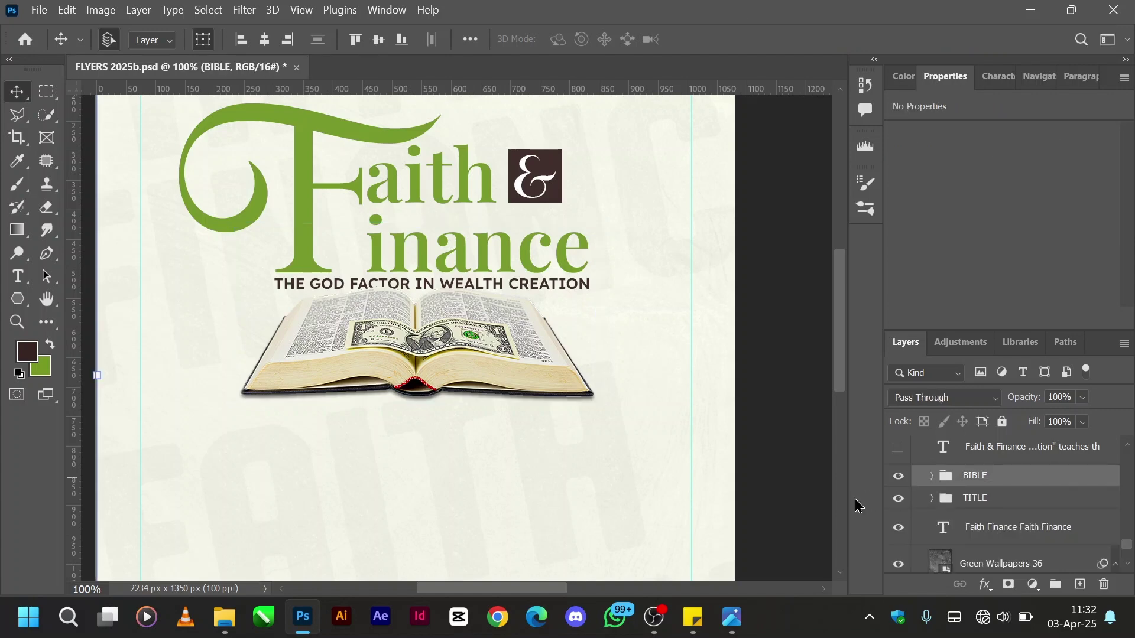
{"action": "key", "text": "ctrl+minus"}
{"action": "key", "text": "ctrl+minus"}
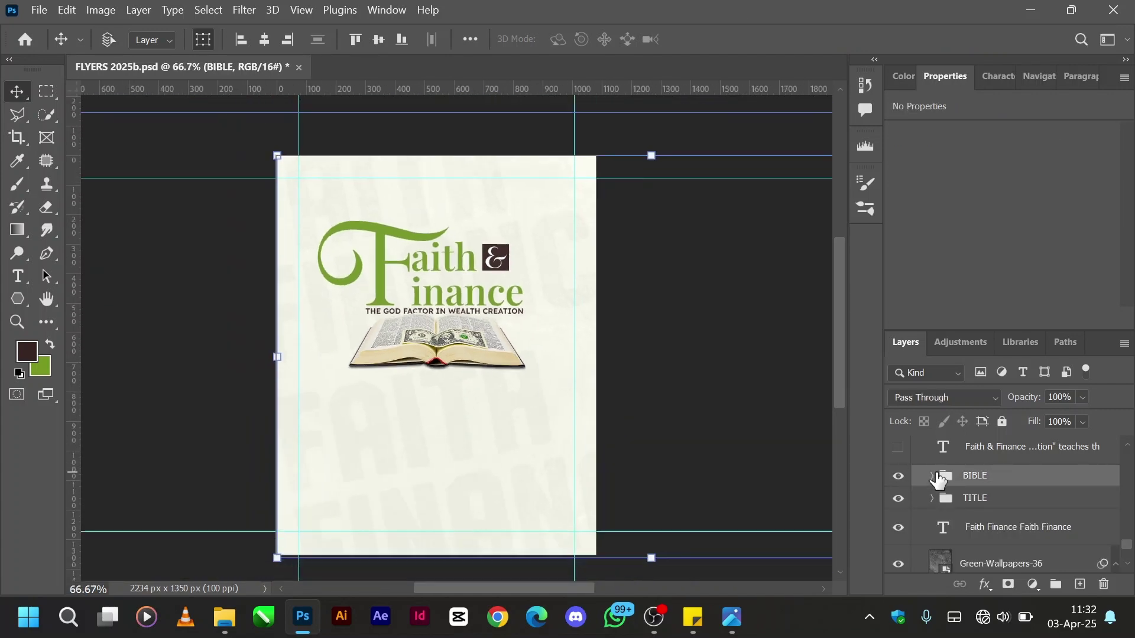
- Reveal the "Faith & Finance …tion" teaches th" text layer directly above the BIBLE group, select it and examine its faint column
{"action": "scroll", "coordinate": [940, 478], "scroll_direction": "up", "scroll_amount": 1}
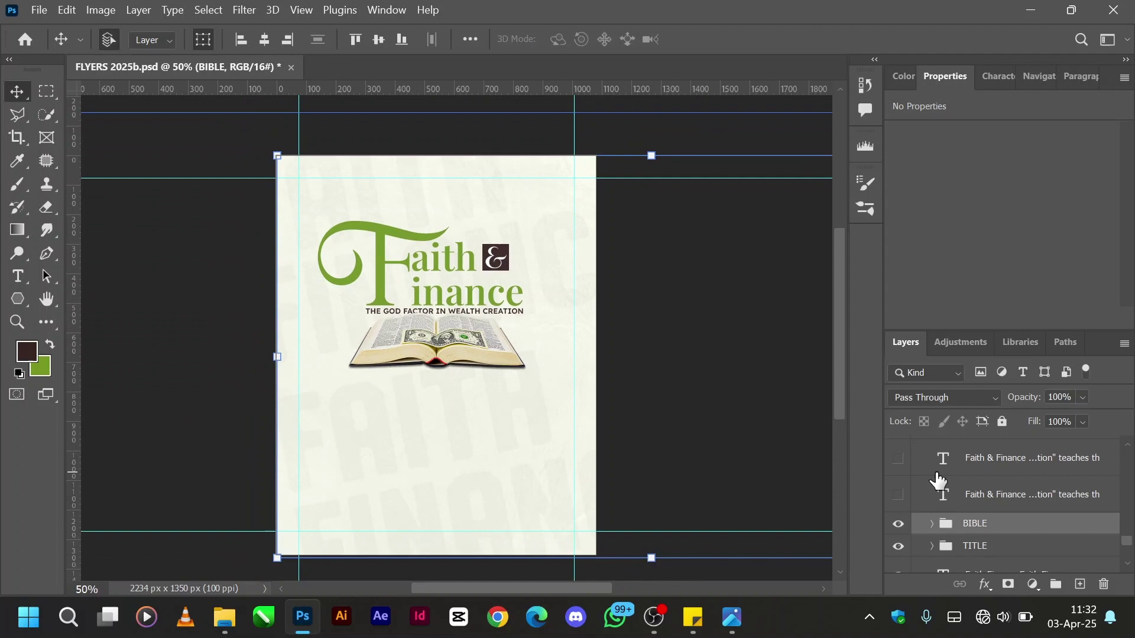
{"action": "left_click", "coordinate": [898, 496]}
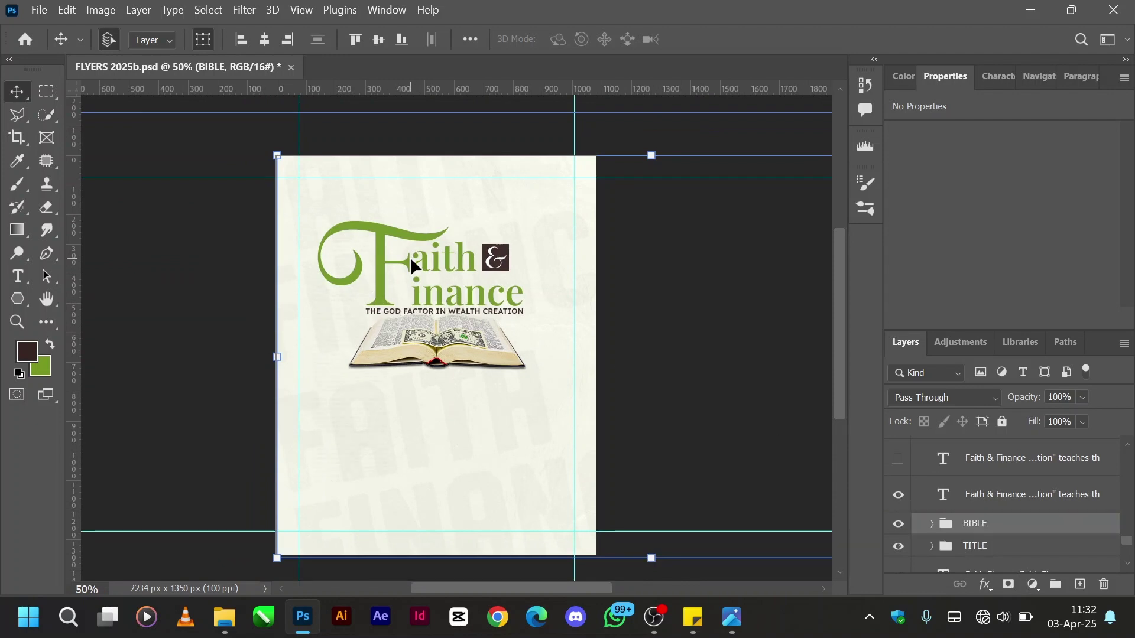
{"action": "left_click", "coordinate": [1012, 502]}
{"action": "key", "text": "ctrl+plus"}
{"action": "key", "text": "ctrl+plus"}
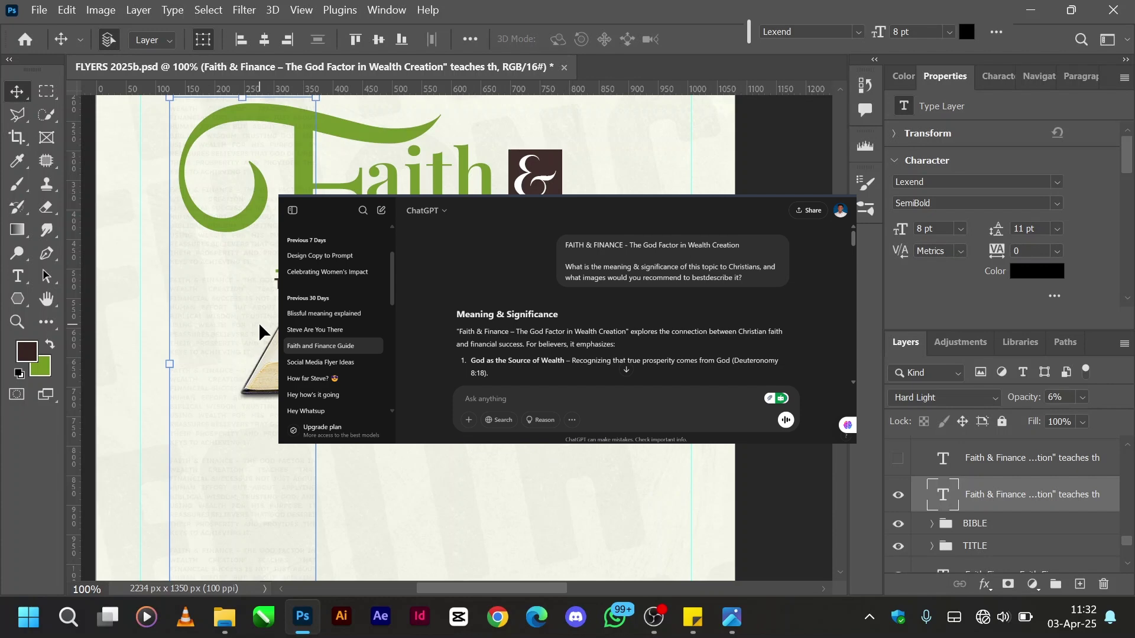
{"action": "scroll", "coordinate": [259, 324], "scroll_direction": "left", "scroll_amount": 2}
{"action": "scroll", "coordinate": [259, 324], "scroll_direction": "up", "scroll_amount": 3}
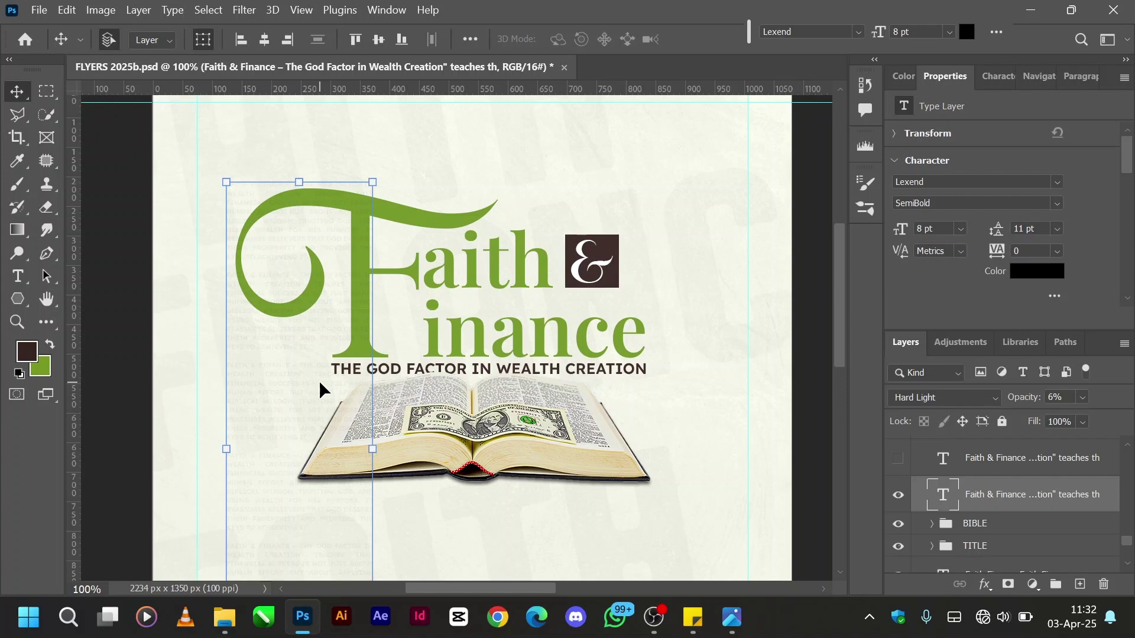
{"action": "scroll", "coordinate": [287, 307], "scroll_direction": "down", "scroll_amount": 8}
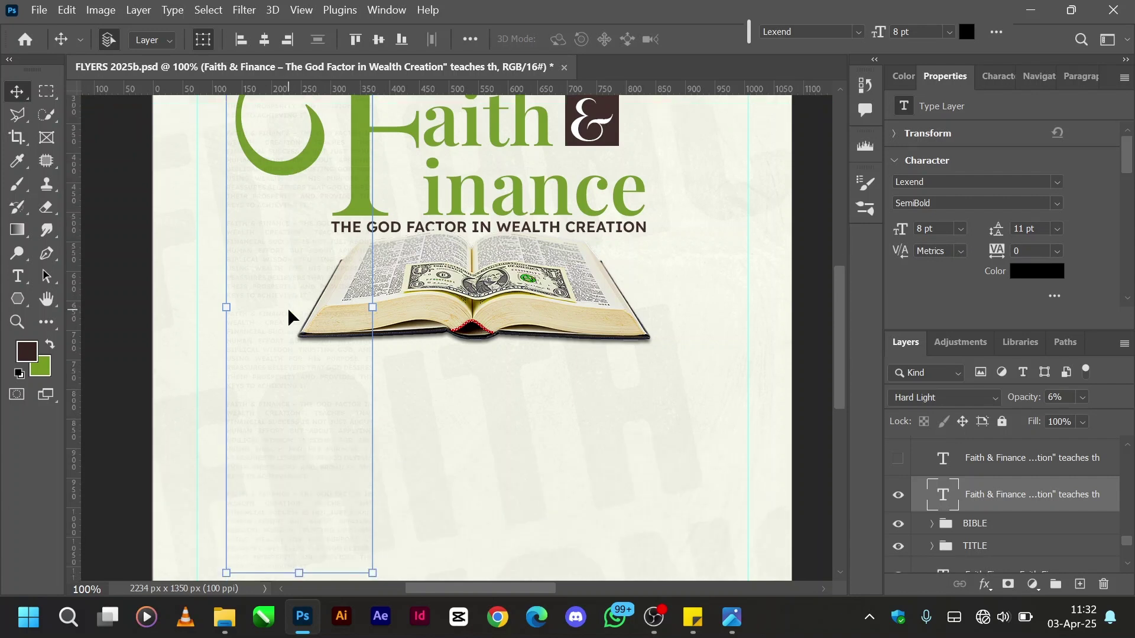
{"action": "scroll", "coordinate": [287, 307], "scroll_direction": "up", "scroll_amount": 5}
{"action": "scroll", "coordinate": [288, 307], "scroll_direction": "up", "scroll_amount": 1}
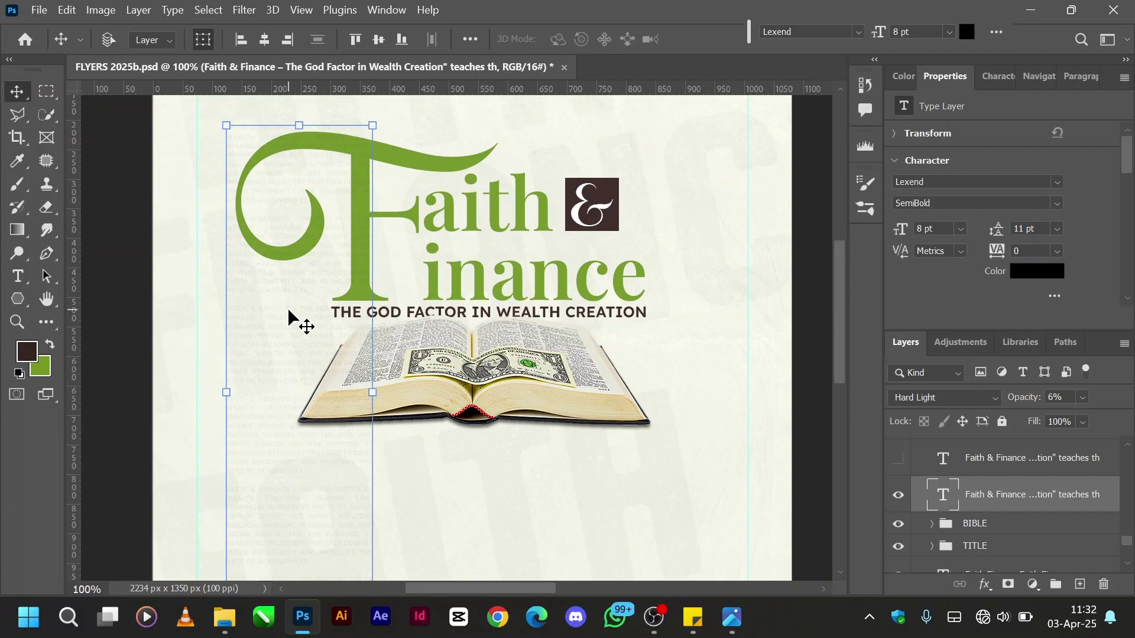
{"action": "key", "text": "ctrl+minus"}
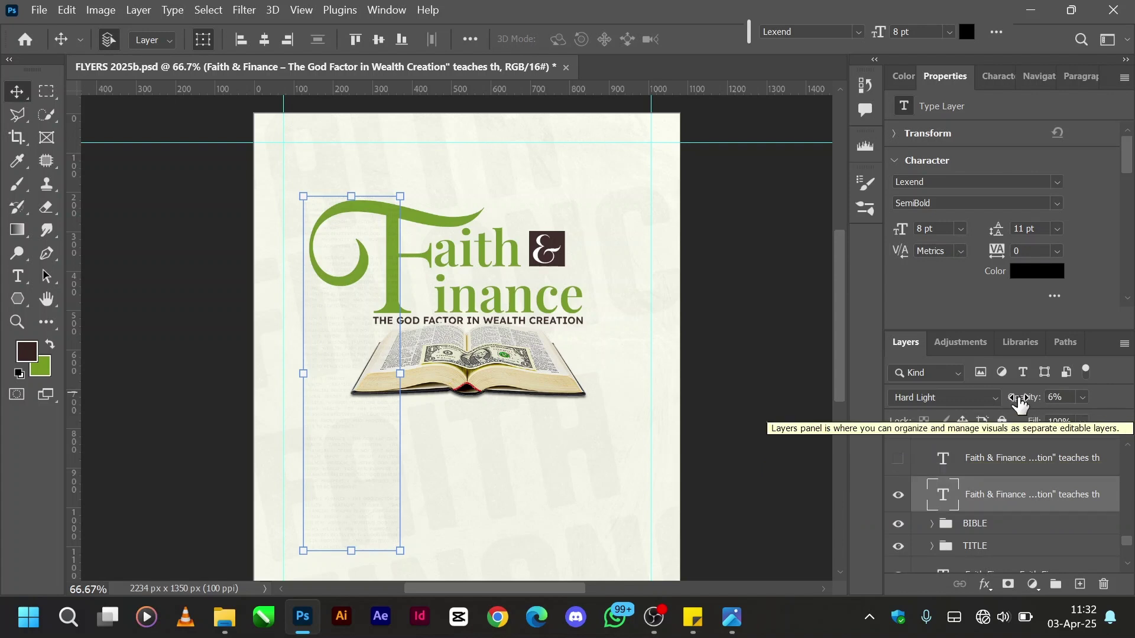
- Preview the selected paragraph column at 100% opacity and return the layer to 6%
{"action": "left_click_drag", "start_coordinate": [1019, 399], "coordinate": [1134, 418]}
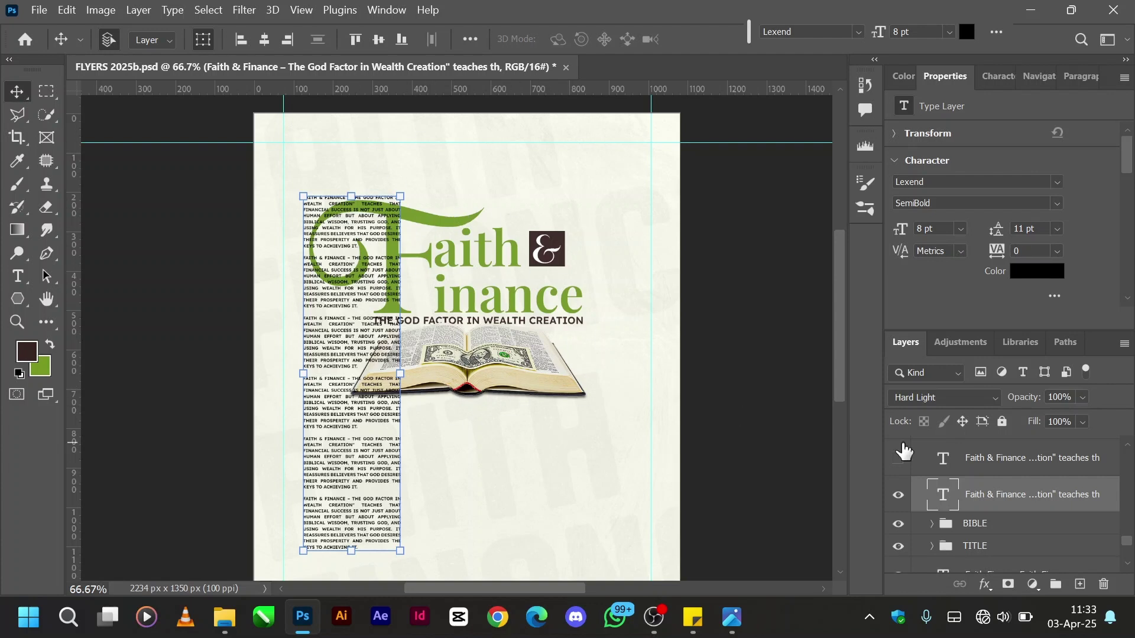
{"action": "key", "text": "0"}
{"action": "key", "text": "6"}
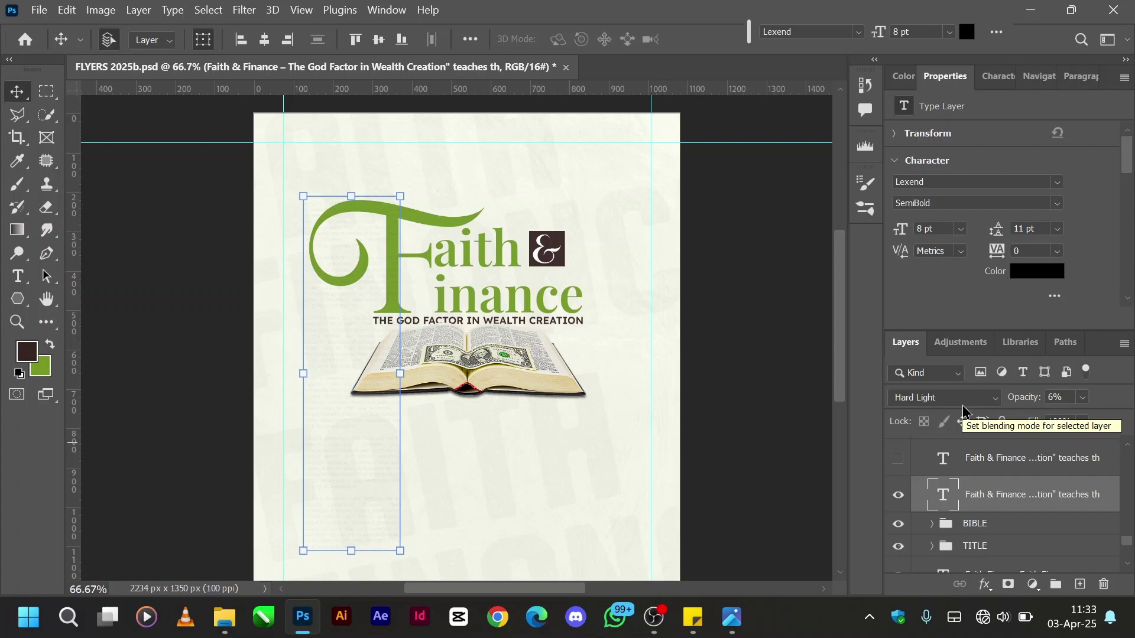
- Reveal the second "Faith & Finance …tion" teaches th" text column and centre the whole flyer in view at 50% zoom
{"action": "left_click", "coordinate": [899, 463]}
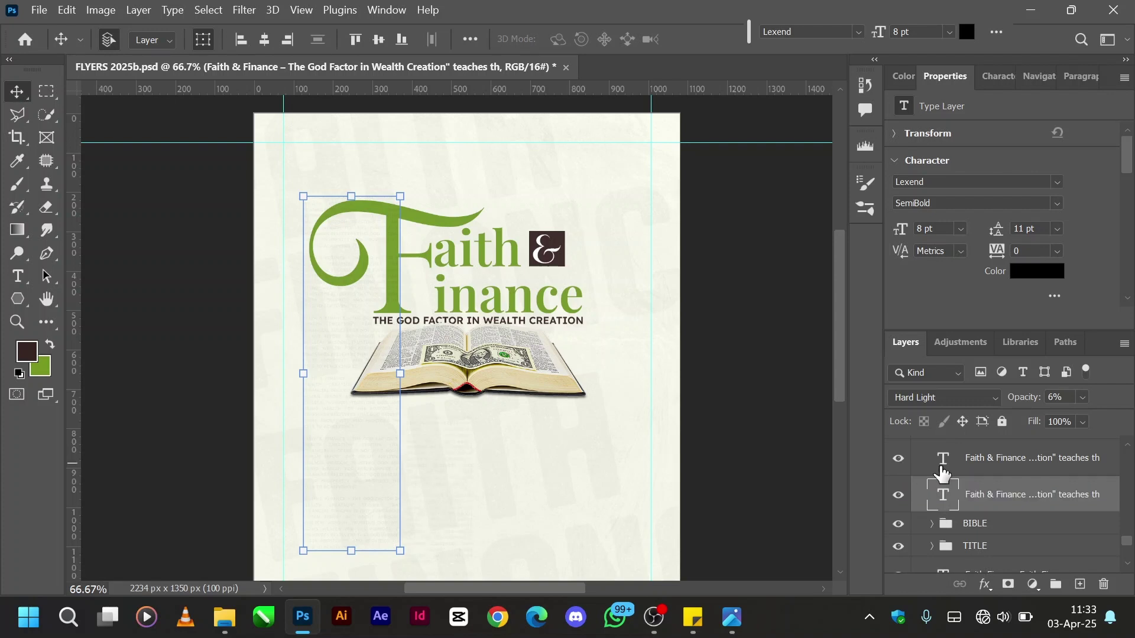
{"action": "scroll", "coordinate": [942, 469], "scroll_direction": "up", "scroll_amount": 1}
{"action": "key", "text": "ctrl+minus"}
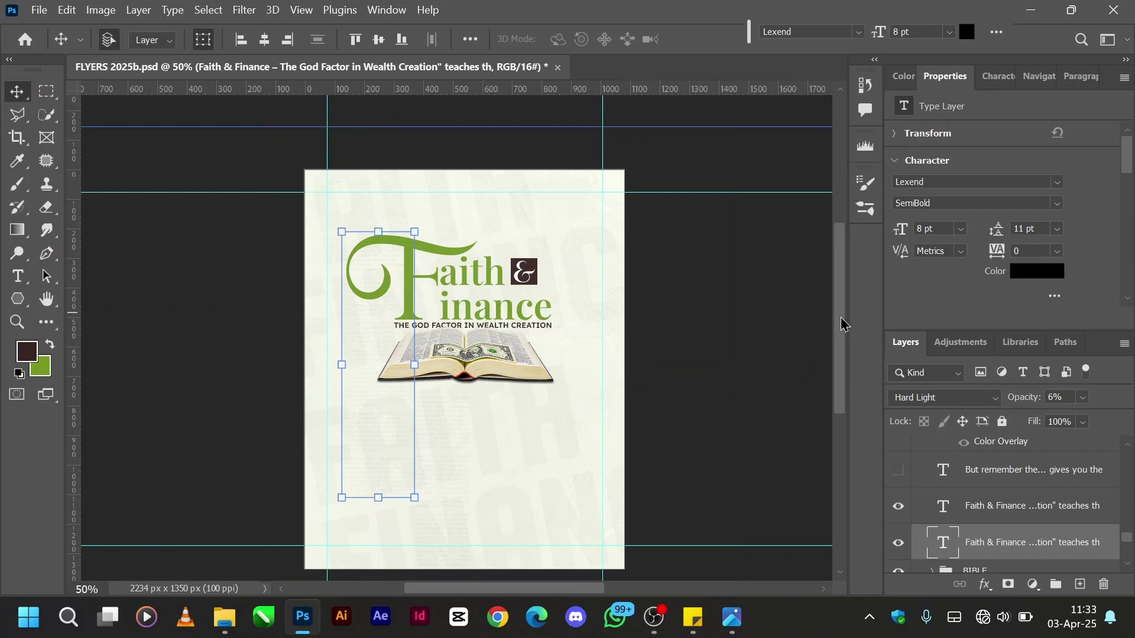
{"action": "key", "text": "h"}
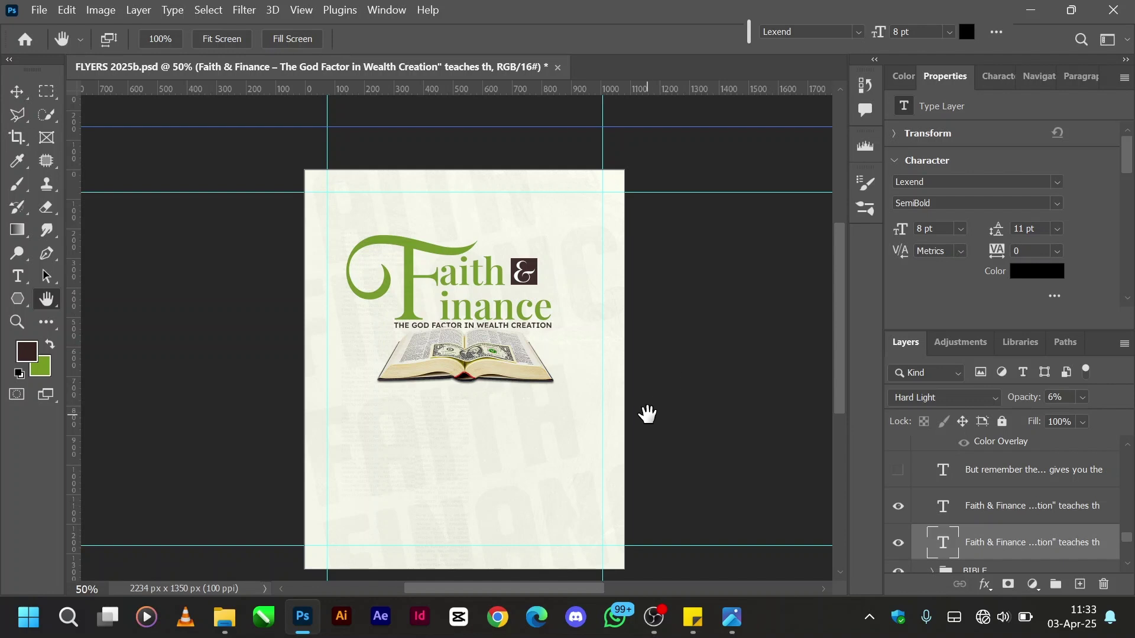
{"action": "left_click_drag", "start_coordinate": [647, 413], "coordinate": [653, 380]}
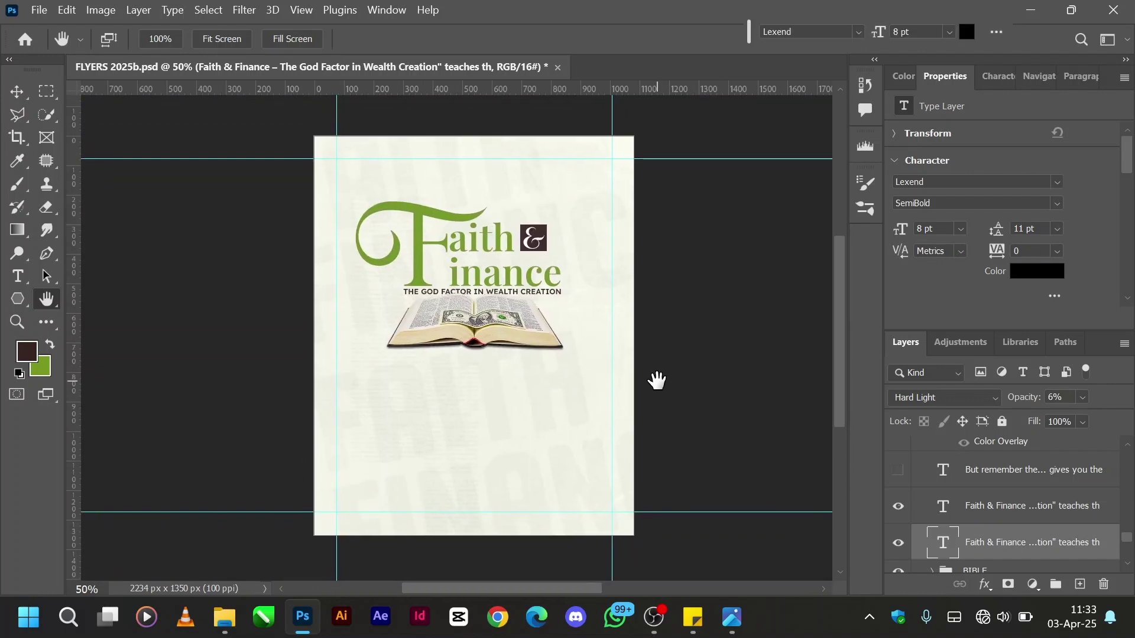
{"action": "key", "text": "v"}
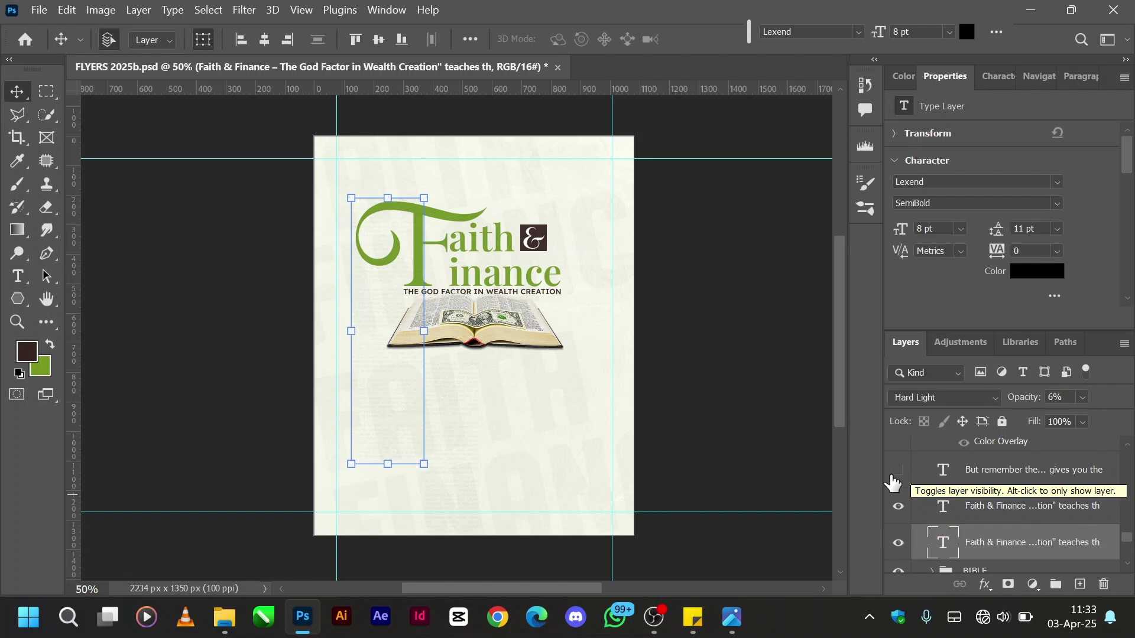
- Reveal and select the "But remember the... gives you the" verse layer and examine its type settings at 100% zoom
{"action": "left_click", "coordinate": [892, 474]}
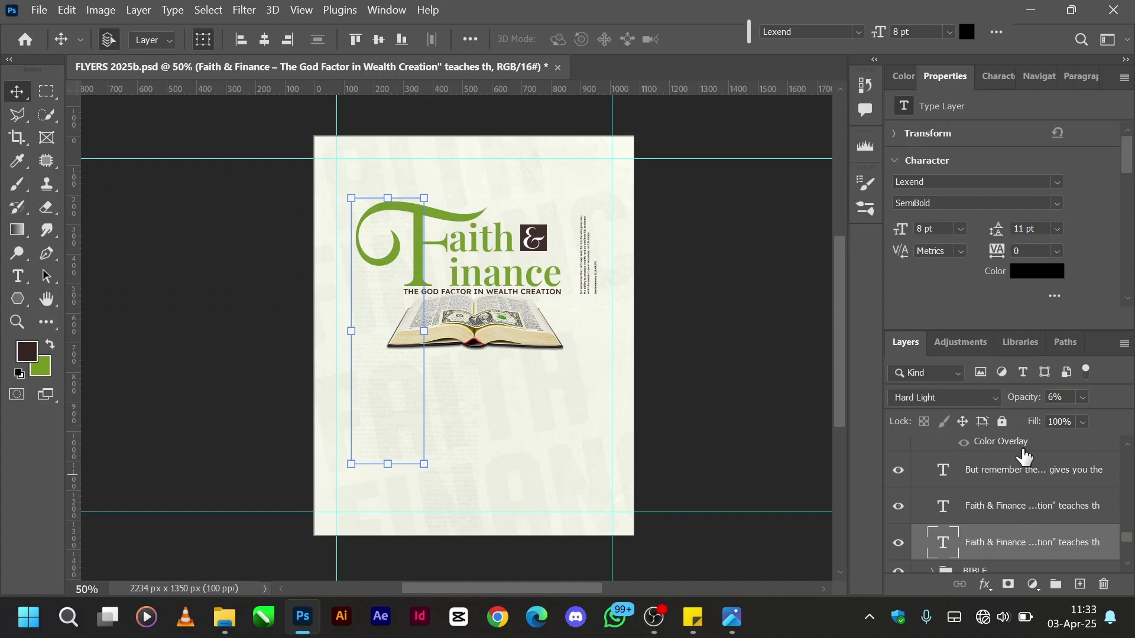
{"action": "left_click", "coordinate": [986, 479]}
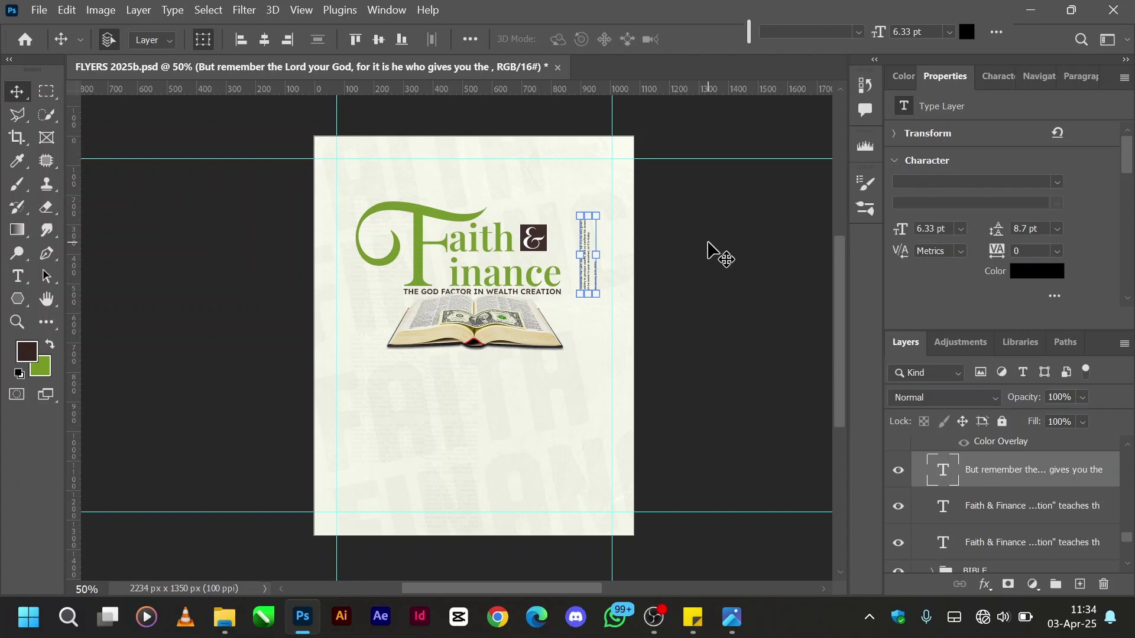
{"action": "key", "text": "ctrl+plus"}
{"action": "key", "text": "ctrl+plus"}
{"action": "scroll", "coordinate": [708, 243], "scroll_direction": "right", "scroll_amount": 1}
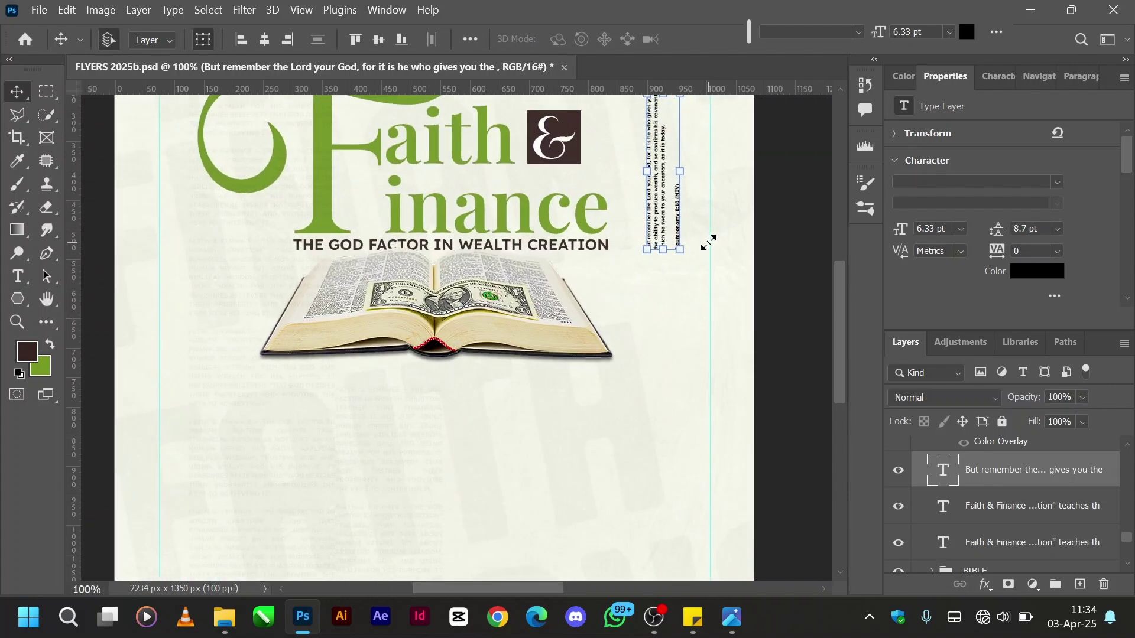
{"action": "scroll", "coordinate": [708, 243], "scroll_direction": "up", "scroll_amount": 3}
{"action": "scroll", "coordinate": [708, 243], "scroll_direction": "right", "scroll_amount": 1}
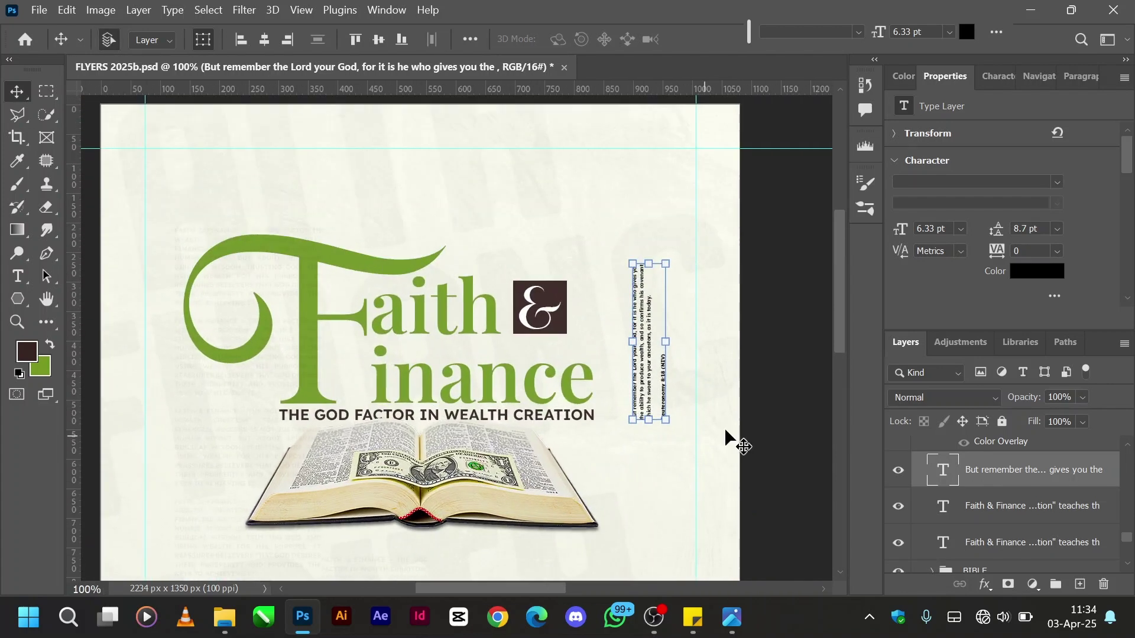
- Try rotating the vertical verse text by 90° and moving it above the ampersand, against the right margin guide
{"action": "left_click", "coordinate": [760, 431]}
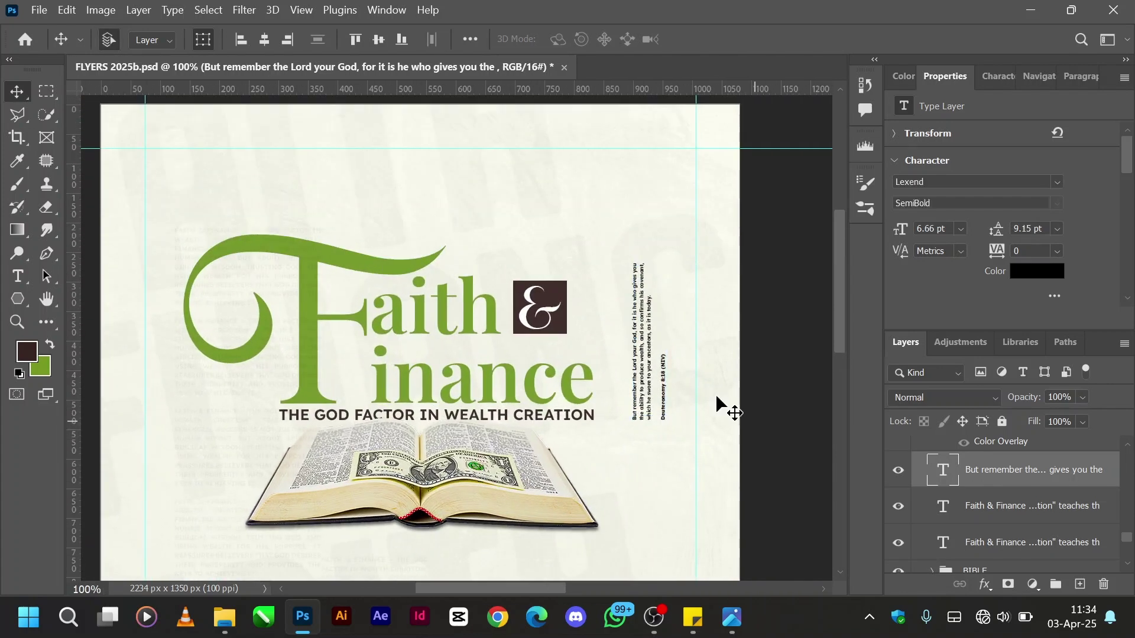
{"action": "left_click", "coordinate": [648, 370]}
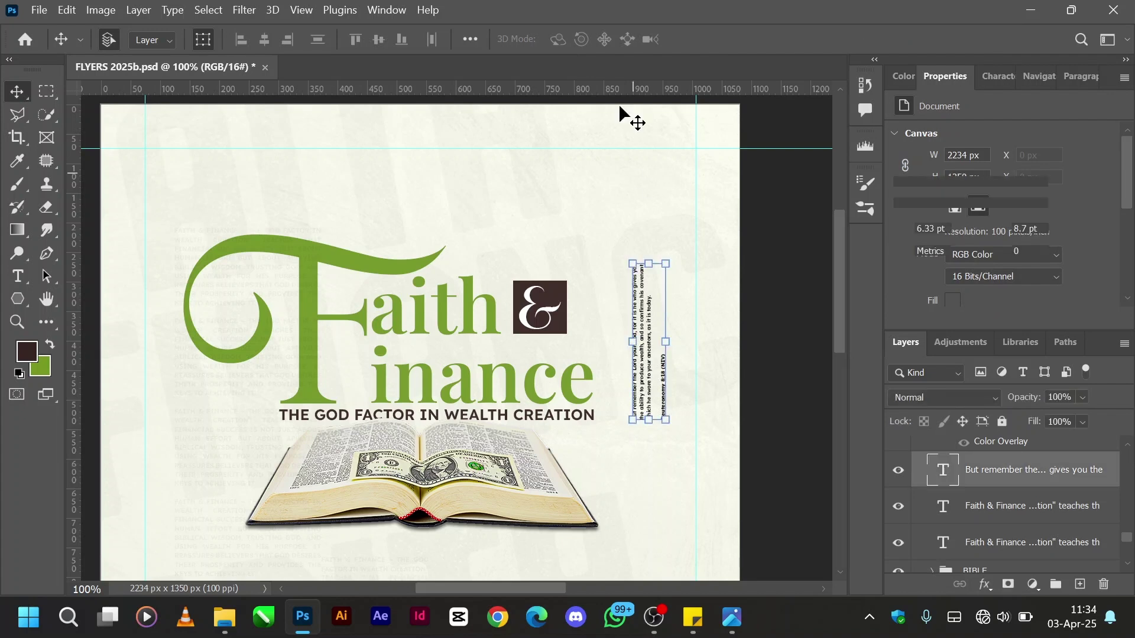
{"action": "left_click", "coordinate": [666, 261]}
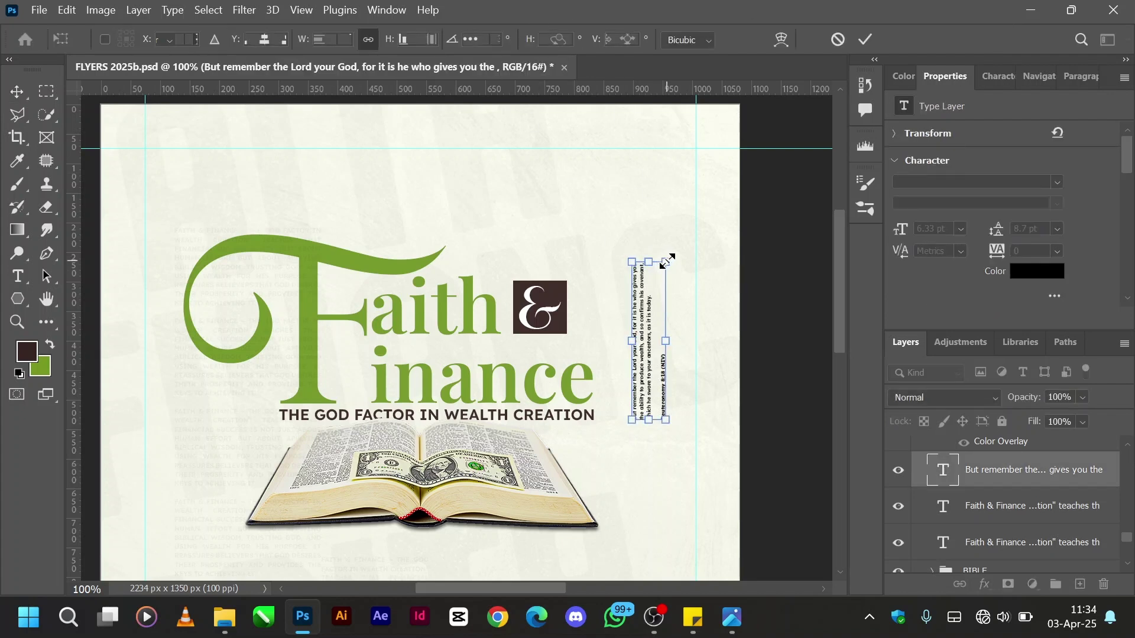
{"action": "left_click", "coordinate": [493, 38]}
{"action": "type", "text": "90"}
{"action": "key", "text": "Return"}
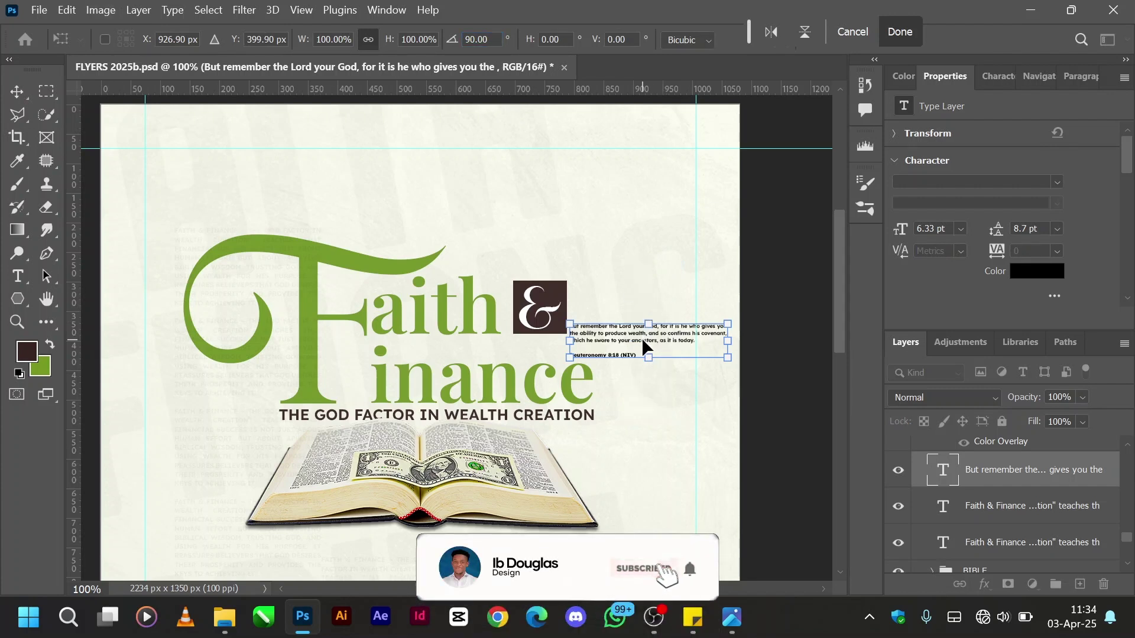
{"action": "left_click_drag", "start_coordinate": [643, 340], "coordinate": [552, 253]}
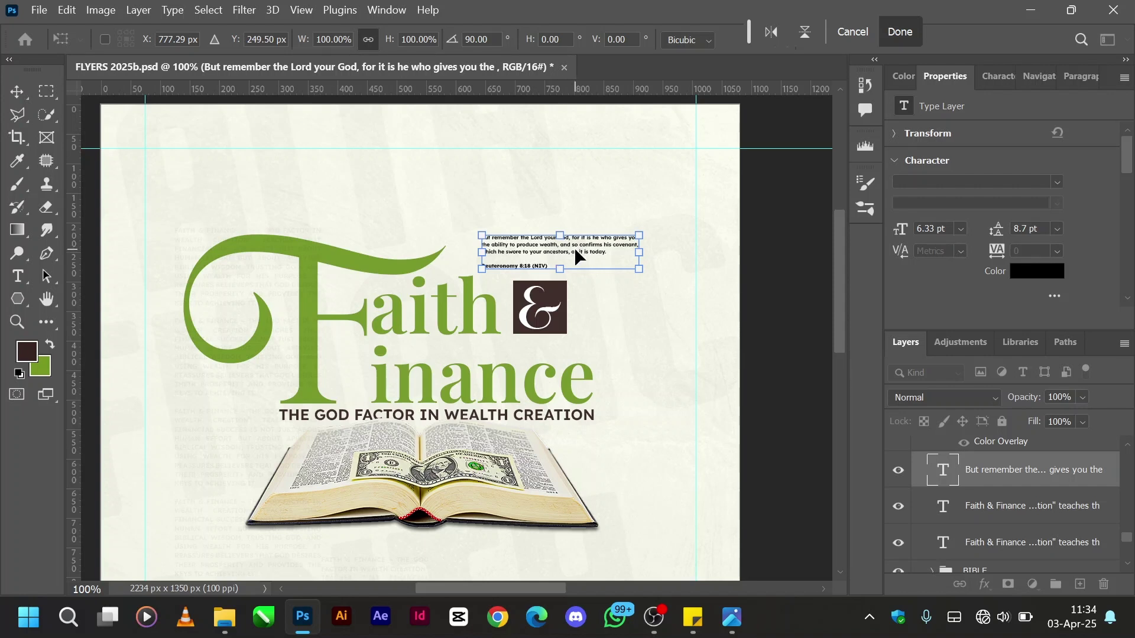
{"action": "left_click_drag", "start_coordinate": [574, 250], "coordinate": [630, 244]}
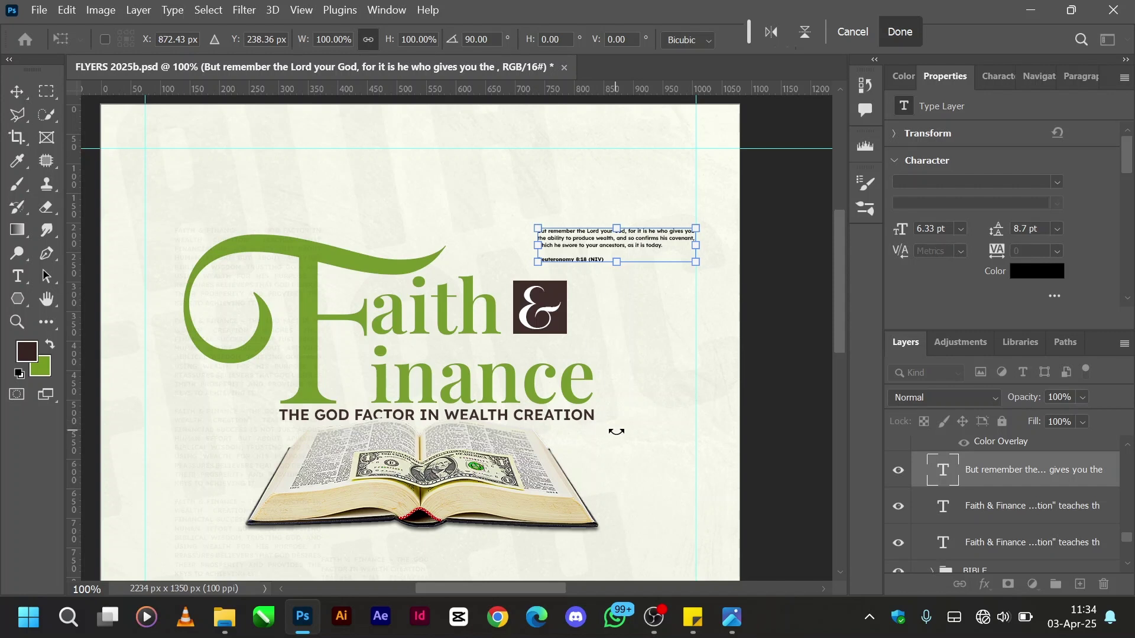
- Undo the verse text's rotation and repositioning, and leave the layer deselected
{"action": "key", "text": "ctrl+z"}
{"action": "mouse_move", "coordinate": [628, 401]}
{"action": "left_mouse_down"}
{"action": "mouse_move", "coordinate": [631, 410]}
{"action": "mouse_move", "coordinate": [625, 398]}
{"action": "left_mouse_up"}
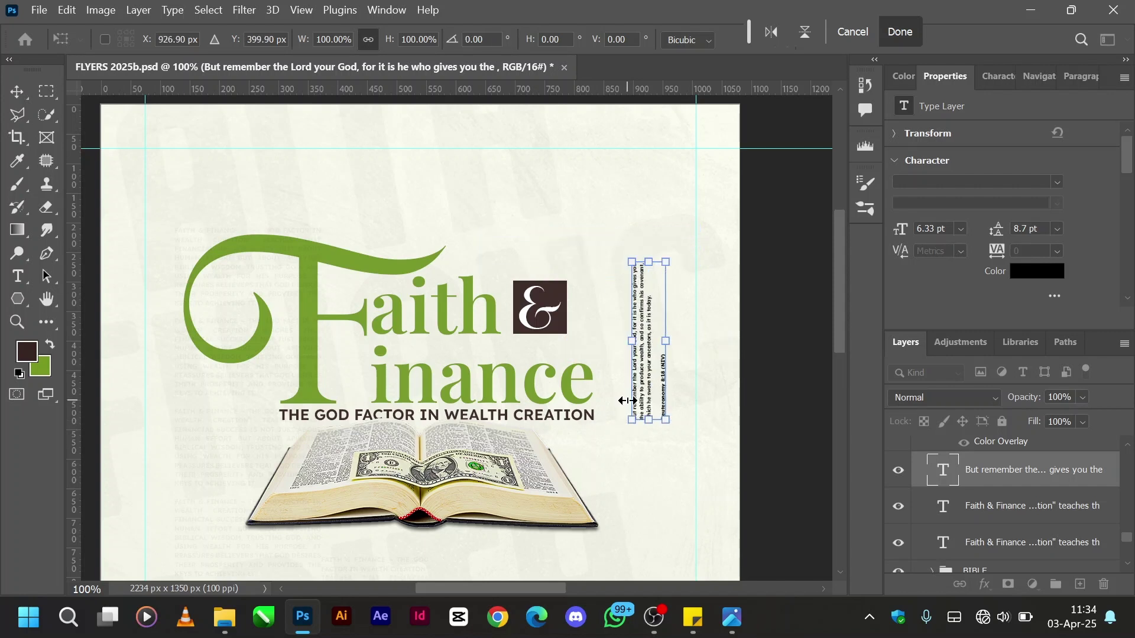
{"action": "key", "text": "Return"}
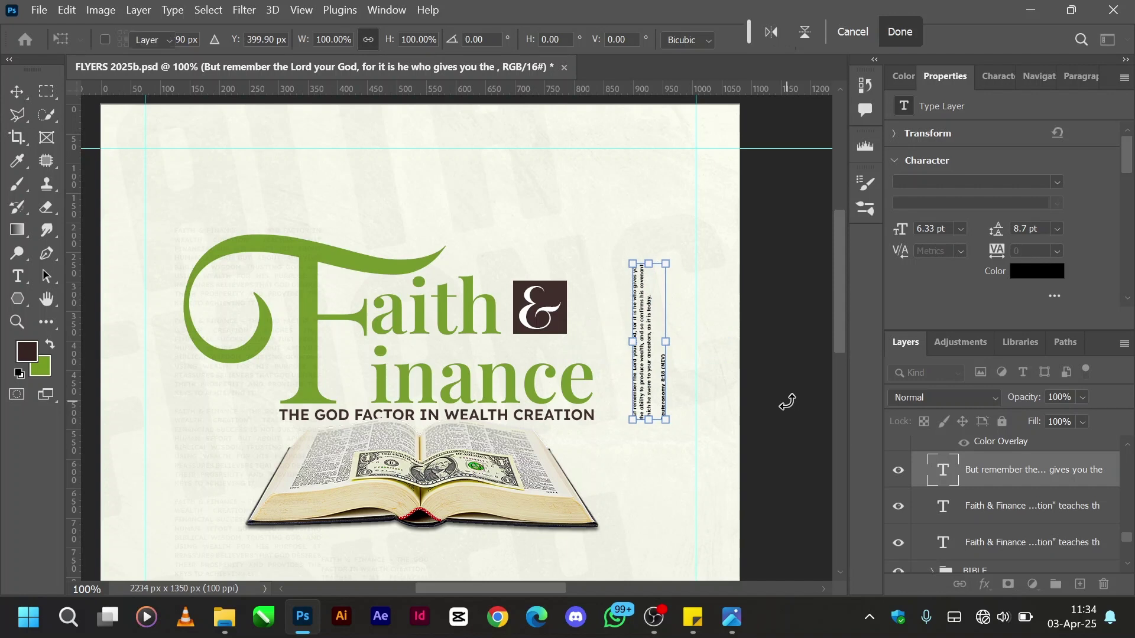
{"action": "left_click", "coordinate": [657, 429]}
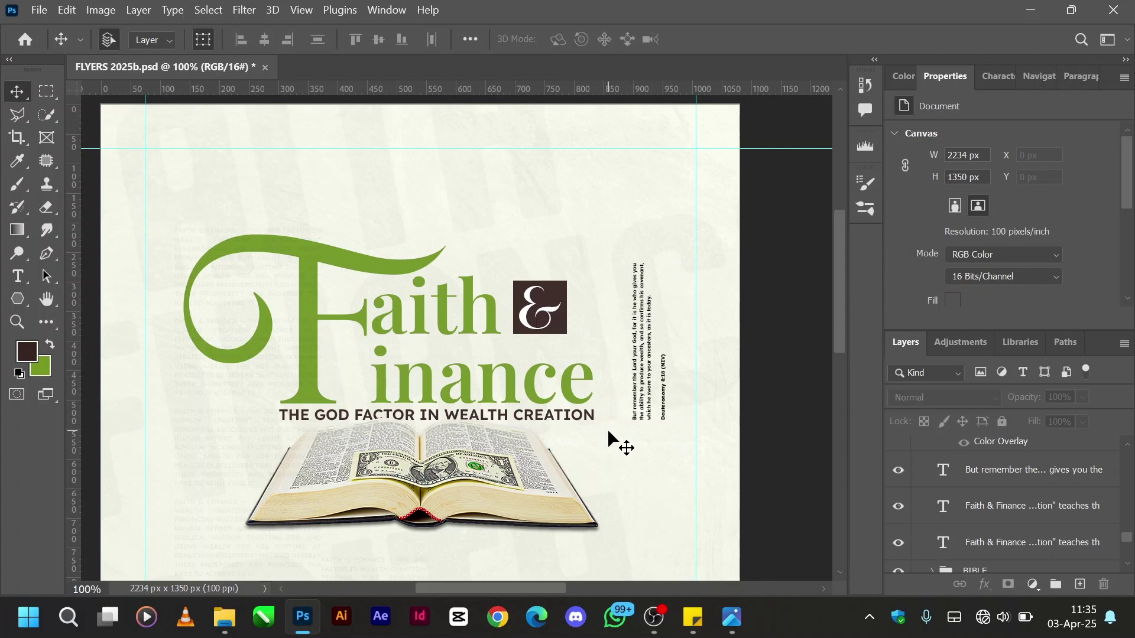
- Preview the "creative pattern 2" layer with the whole flyer in view, and hide it again
{"action": "key", "text": "ctrl+0"}
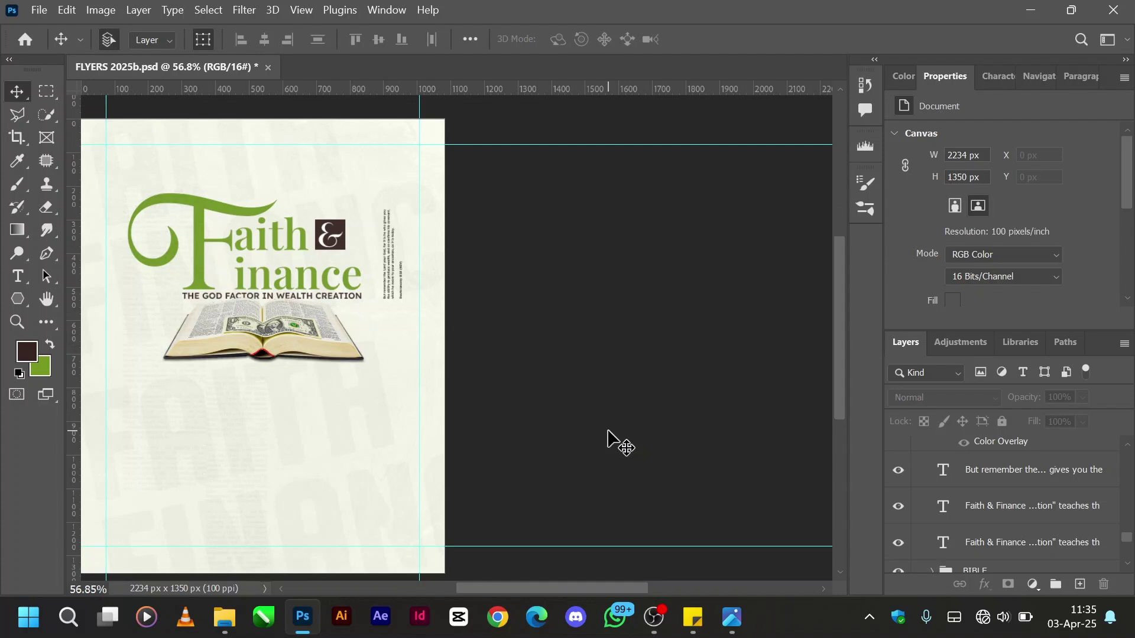
{"action": "scroll", "coordinate": [264, 383], "scroll_direction": "right", "scroll_amount": 2}
{"action": "scroll", "coordinate": [265, 383], "scroll_direction": "left", "scroll_amount": 5}
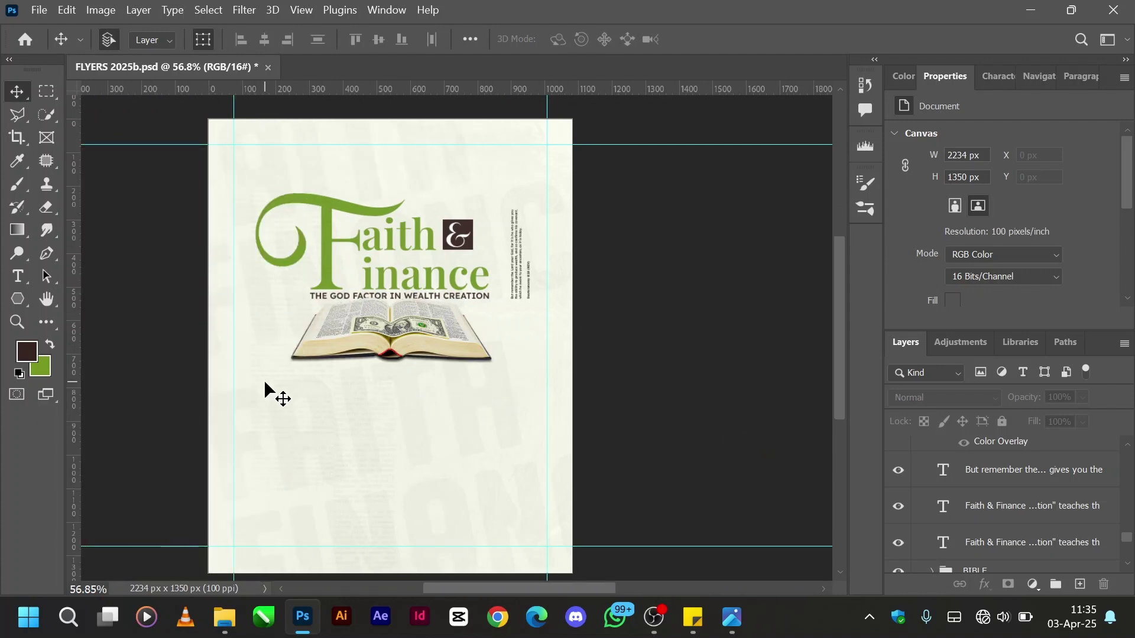
{"action": "scroll", "coordinate": [967, 501], "scroll_direction": "up", "scroll_amount": 1}
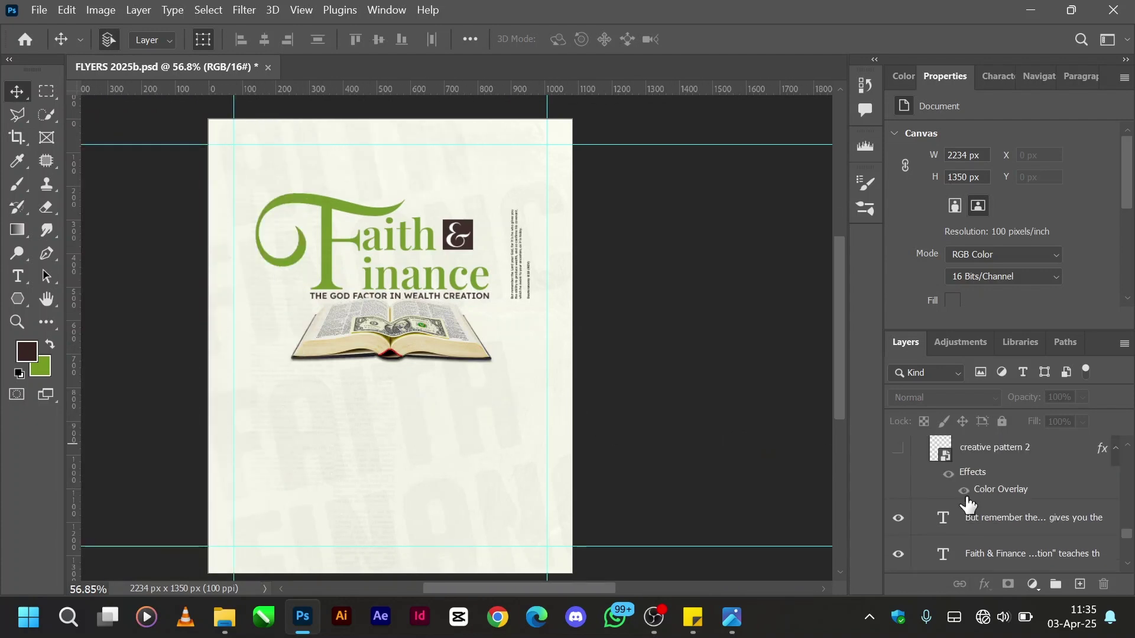
{"action": "scroll", "coordinate": [968, 501], "scroll_direction": "up", "scroll_amount": 1}
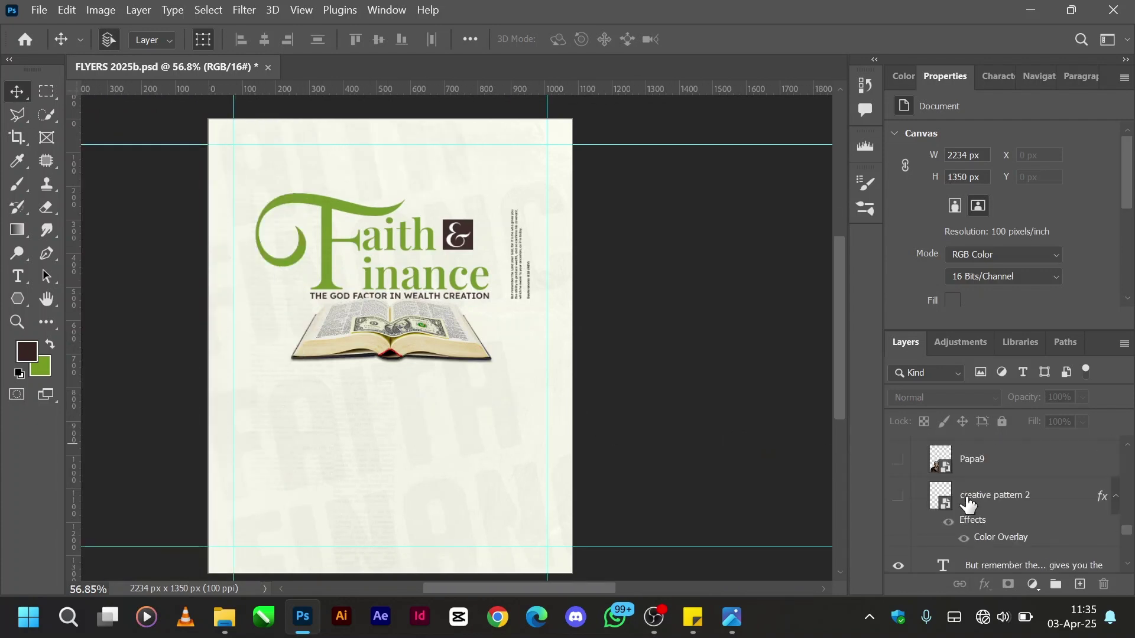
{"action": "left_click", "coordinate": [898, 497]}
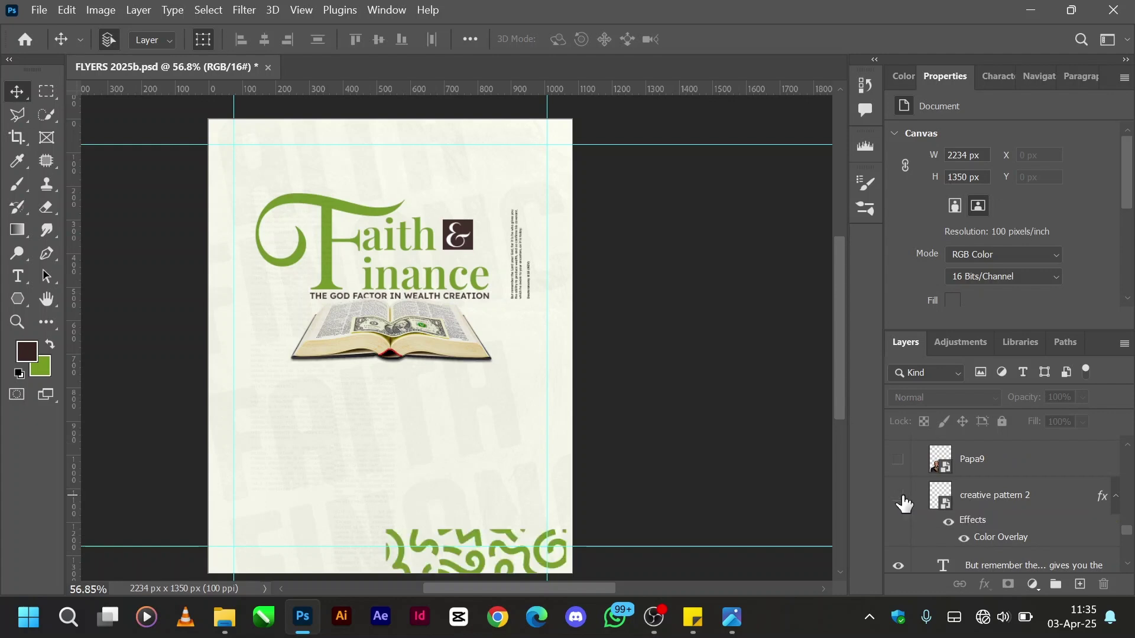
{"action": "left_click", "coordinate": [899, 498]}
- Reveal the "Papa9" portrait layer and the "PAPA'S NAME" group, and examine the portrait and name at 100% zoom
{"action": "scroll", "coordinate": [963, 506], "scroll_direction": "up", "scroll_amount": 1}
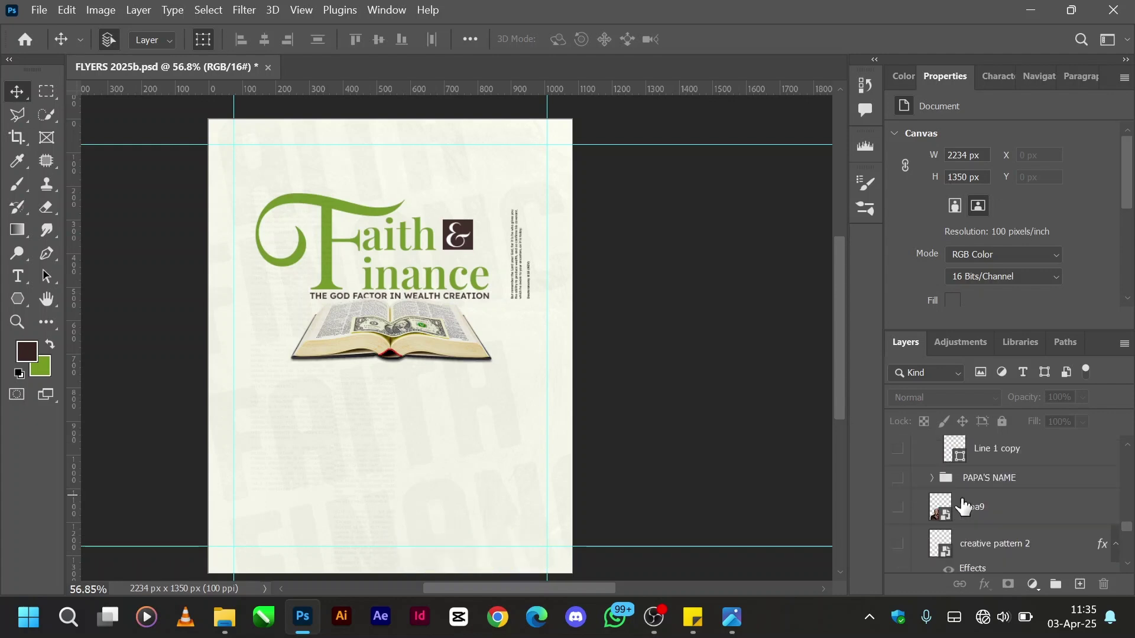
{"action": "left_click", "coordinate": [899, 512]}
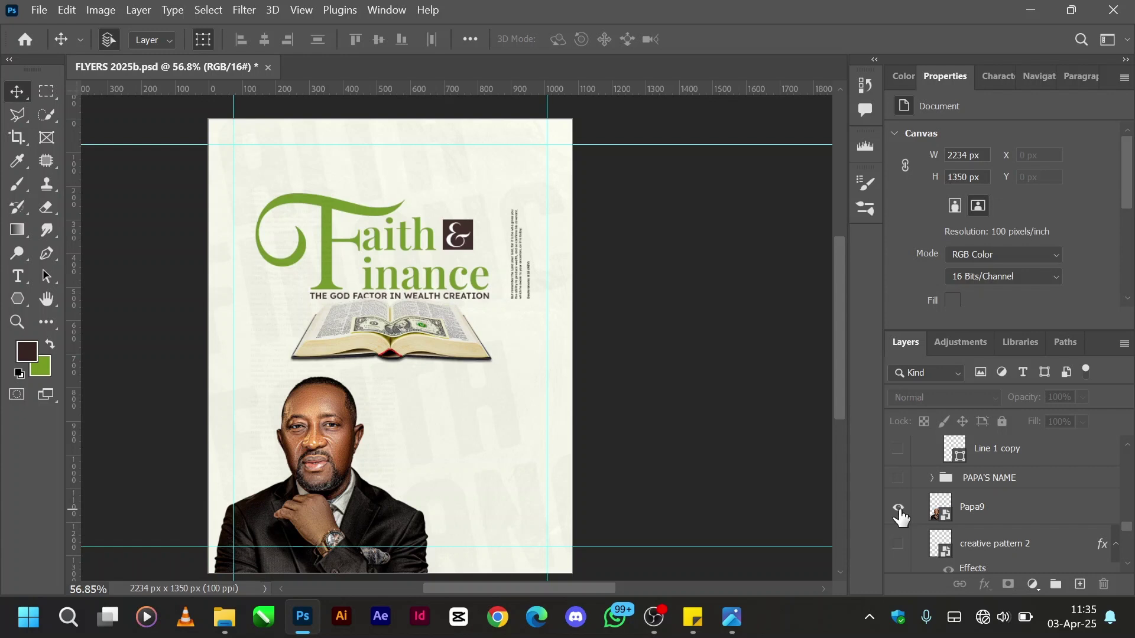
{"action": "left_click", "coordinate": [897, 478]}
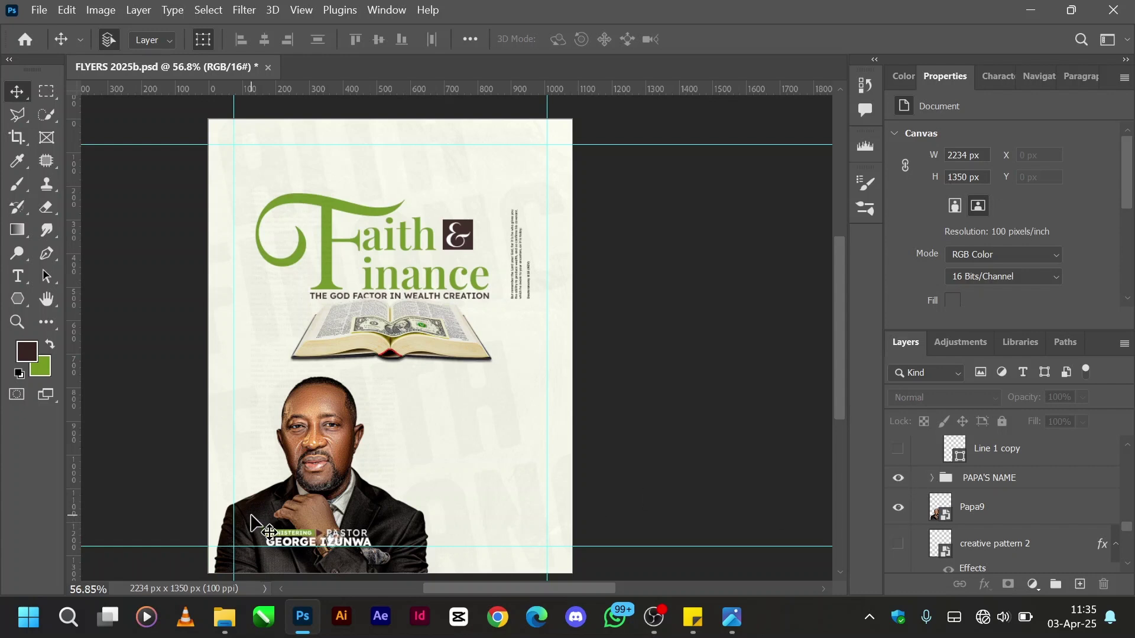
{"action": "scroll", "coordinate": [252, 523], "scroll_direction": "down", "scroll_amount": 2}
{"action": "key", "text": "ctrl+plus"}
{"action": "key", "text": "ctrl+plus"}
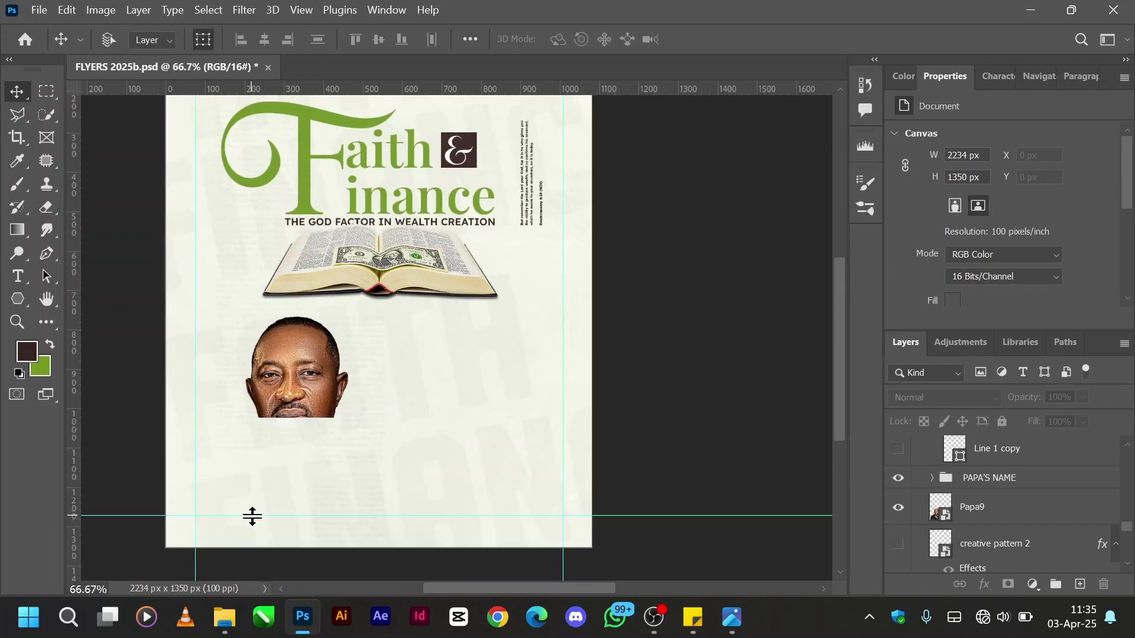
{"action": "scroll", "coordinate": [252, 524], "scroll_direction": "left", "scroll_amount": 6}
{"action": "scroll", "coordinate": [252, 523], "scroll_direction": "down", "scroll_amount": 4}
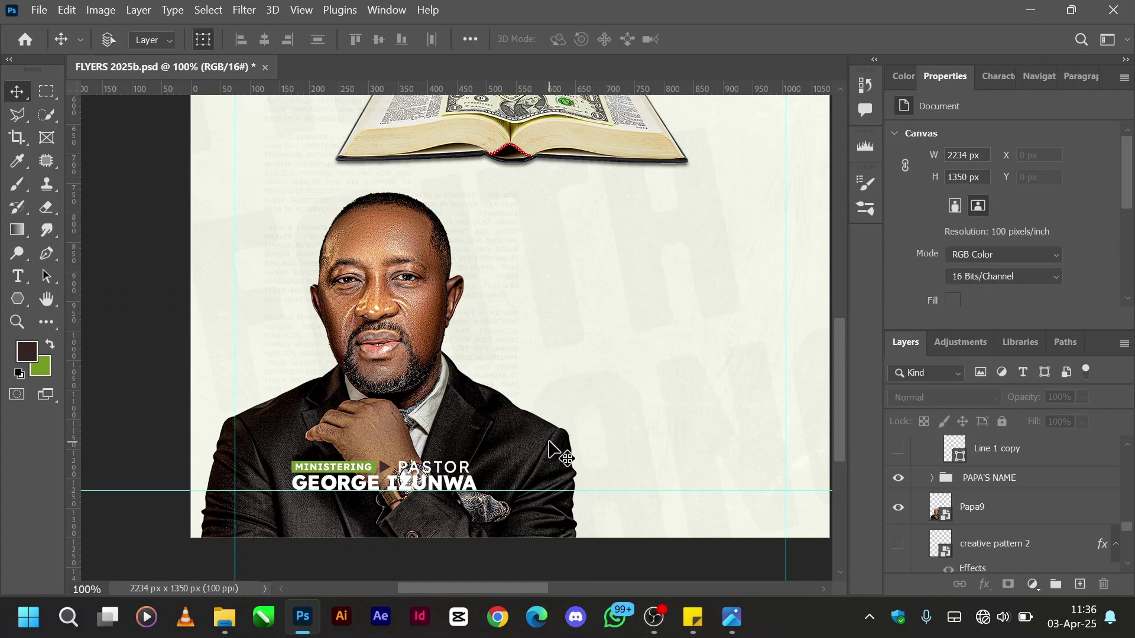
- Reveal the "LINE" group with its "Line 1" and "Line 1 copy" layers, viewing the flyer at 66.67% zoom
{"action": "key", "text": "ctrl+minus"}
{"action": "key", "text": "ctrl"}
{"action": "scroll", "coordinate": [558, 460], "scroll_direction": "up", "scroll_amount": 3}
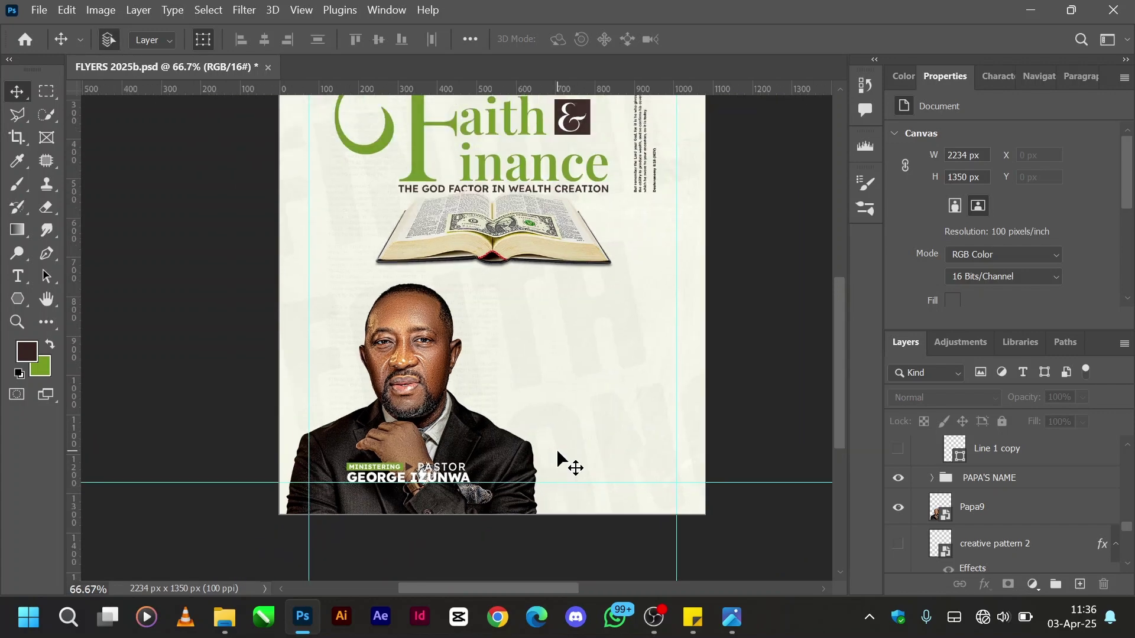
{"action": "scroll", "coordinate": [961, 508], "scroll_direction": "up", "scroll_amount": 1}
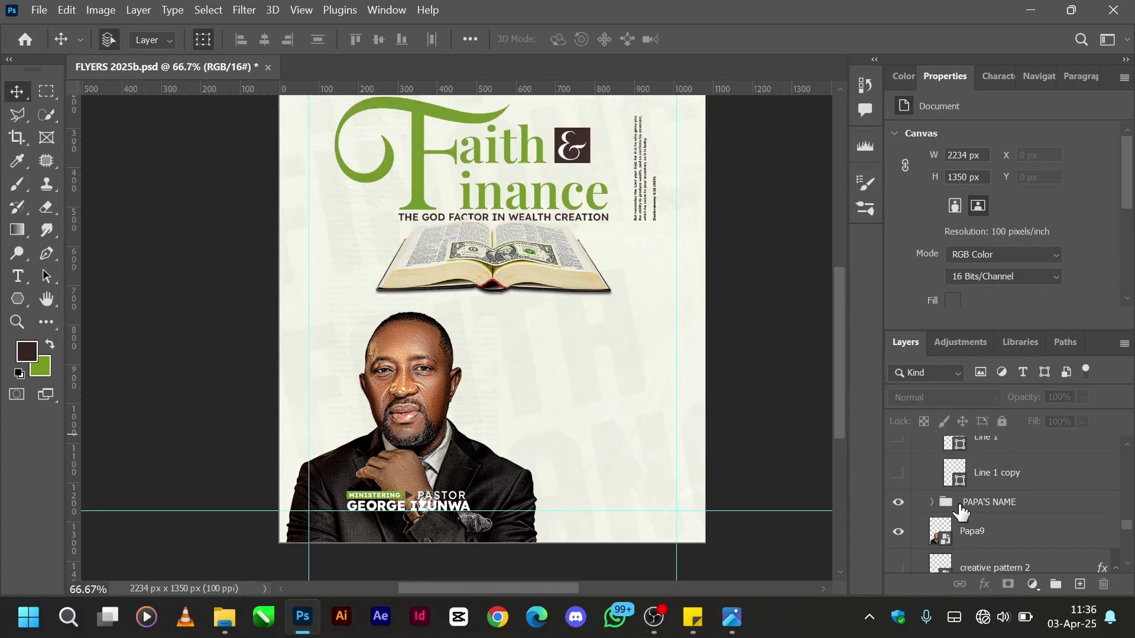
{"action": "scroll", "coordinate": [960, 511], "scroll_direction": "up", "scroll_amount": 1}
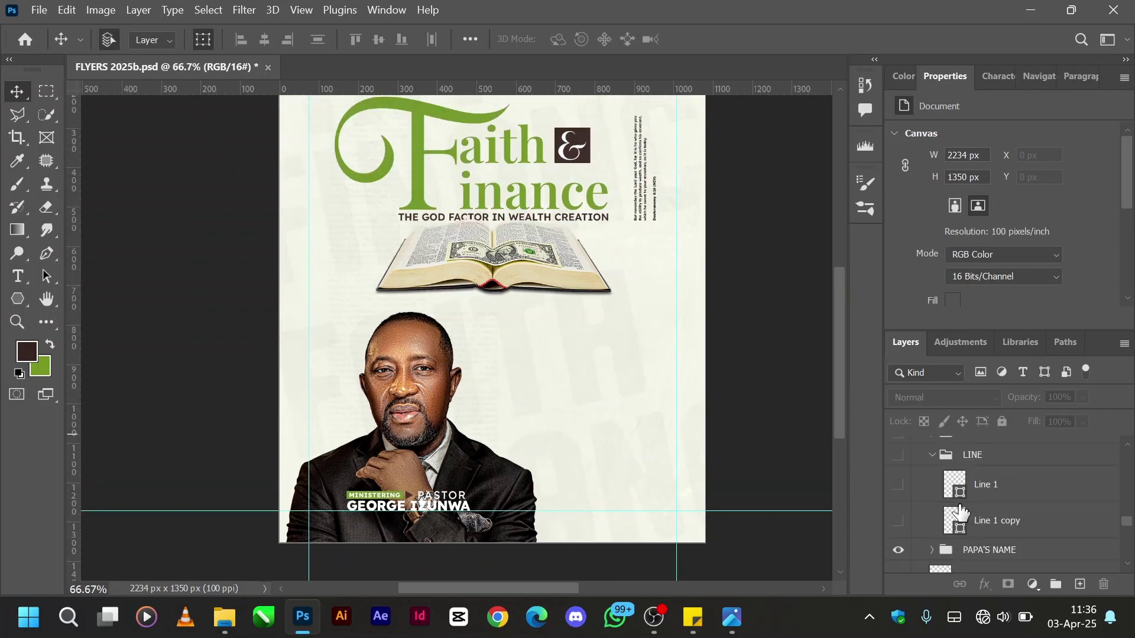
{"action": "left_click", "coordinate": [900, 456]}
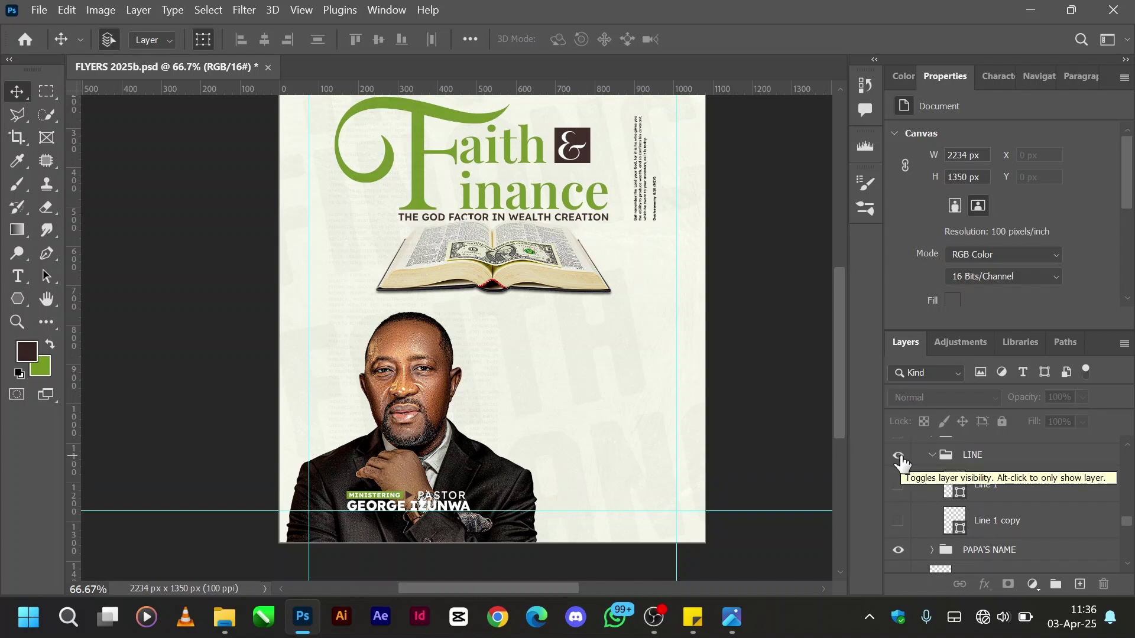
{"action": "left_click", "coordinate": [899, 484]}
{"action": "left_click", "coordinate": [899, 521]}
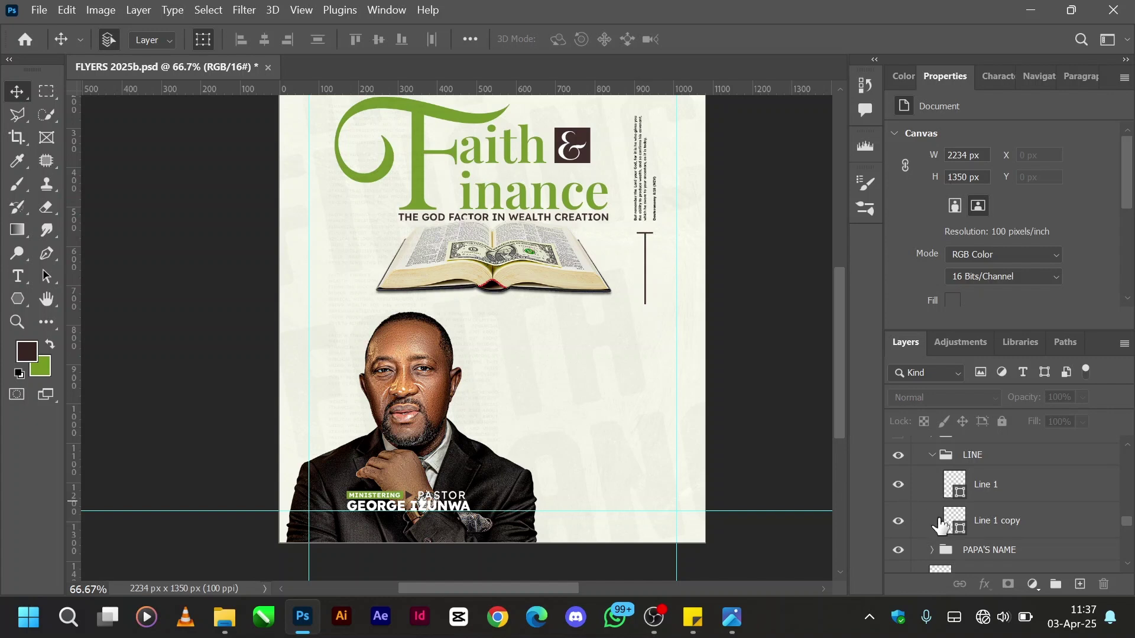
- Reveal the "JOIN US THIS.." group, the "DATE & TIME" group and the venue address text layer
{"action": "scroll", "coordinate": [940, 526], "scroll_direction": "up", "scroll_amount": 1}
{"action": "scroll", "coordinate": [941, 526], "scroll_direction": "up", "scroll_amount": 1}
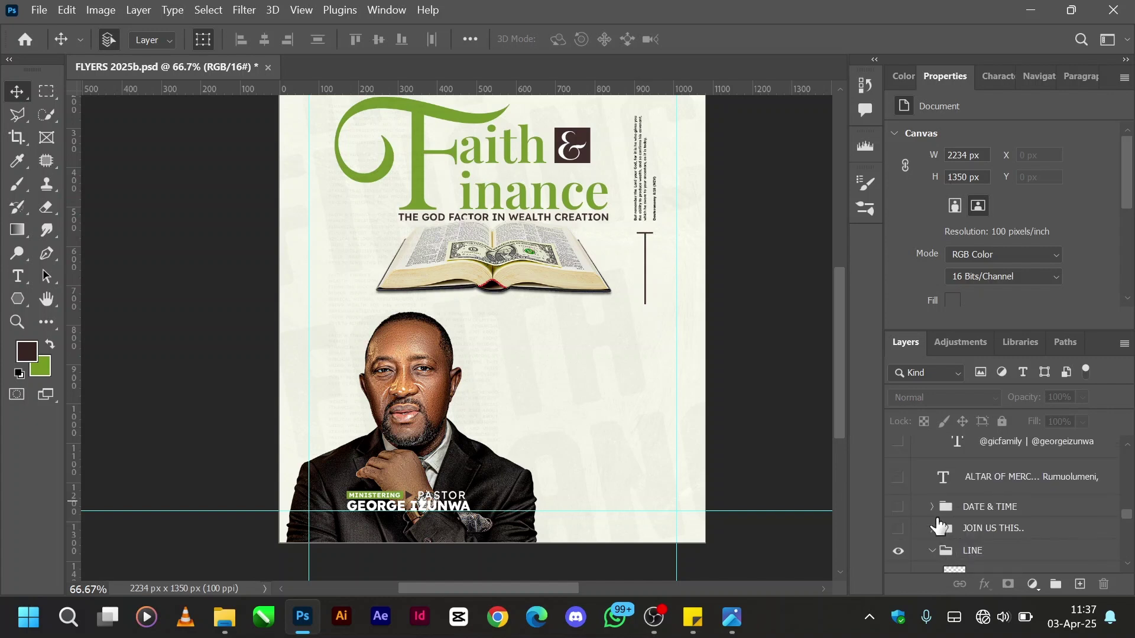
{"action": "left_click", "coordinate": [899, 529]}
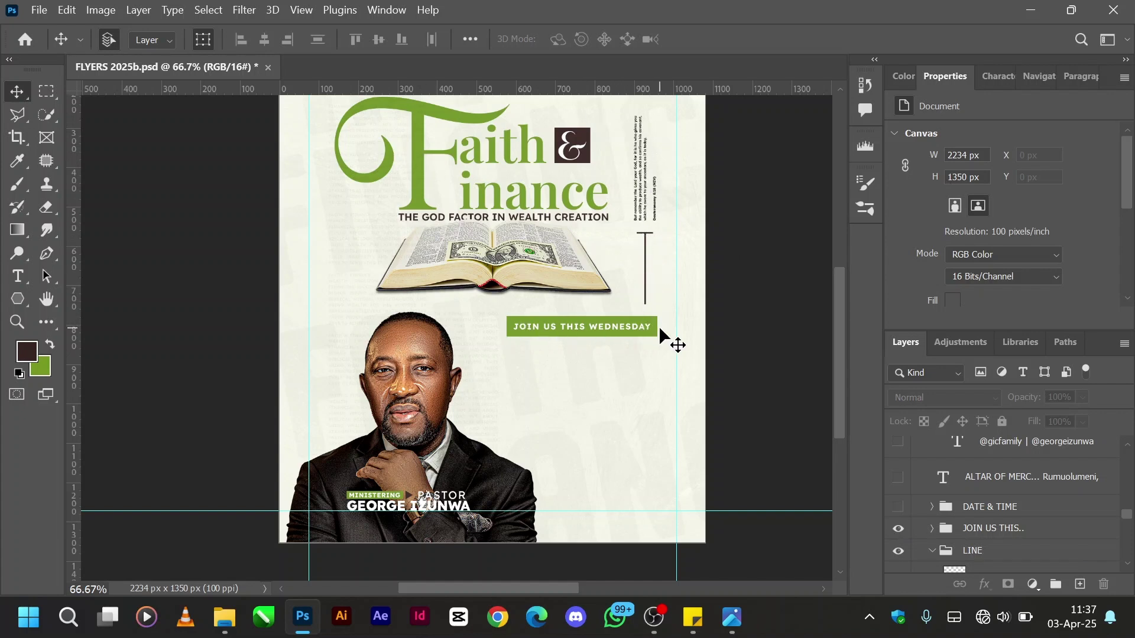
{"action": "left_click", "coordinate": [897, 508]}
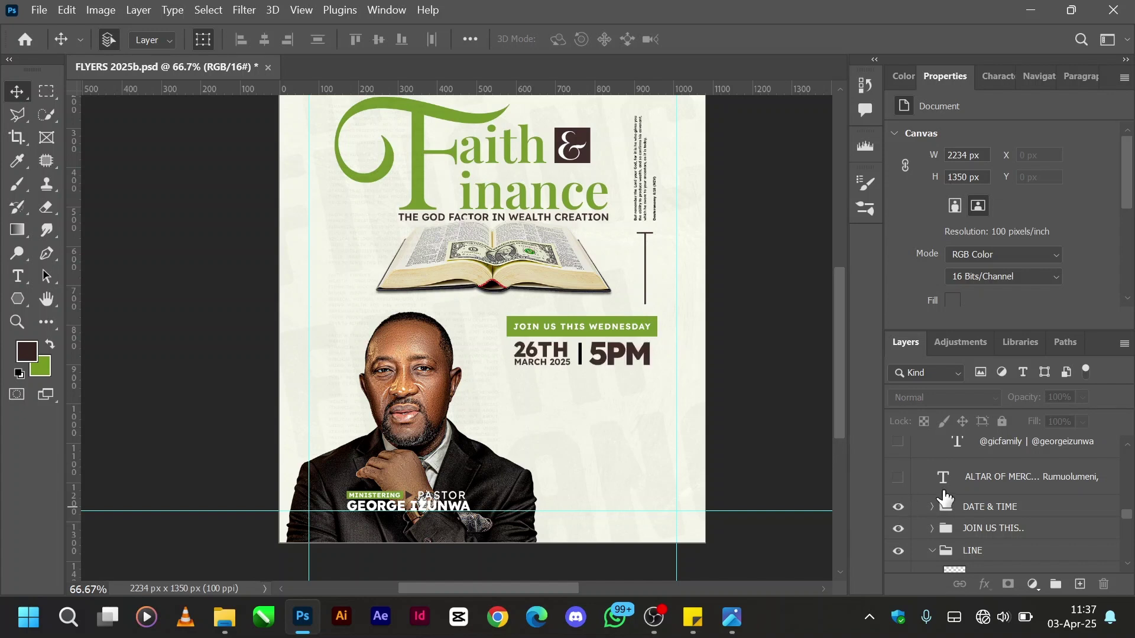
{"action": "left_click", "coordinate": [897, 478]}
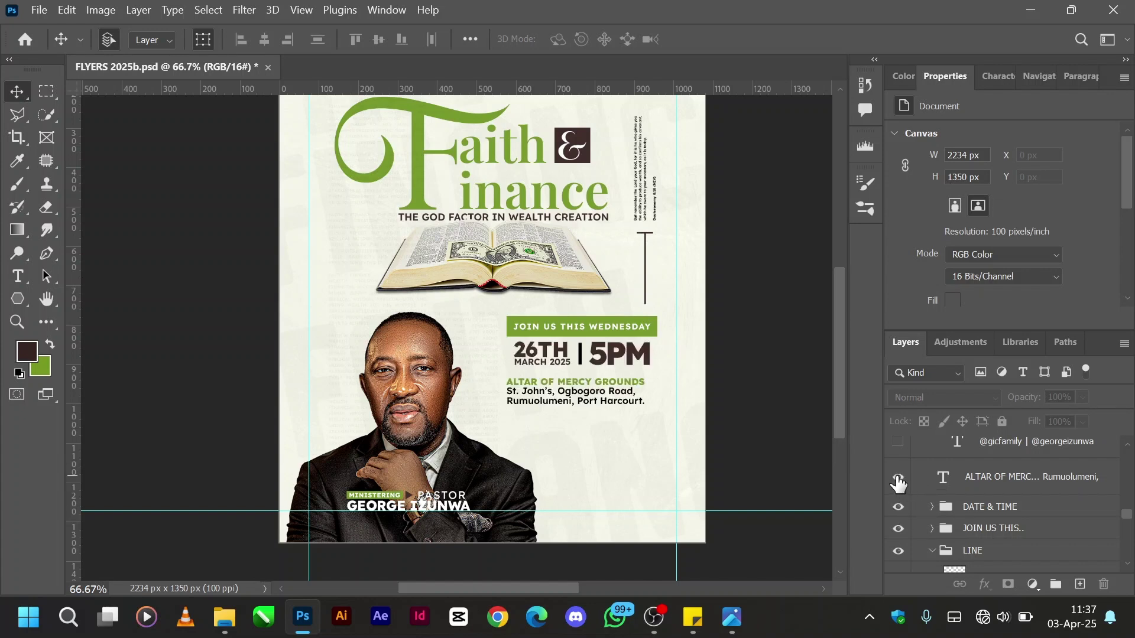
- Reveal the social media handle text and the "gicmedia handles" icon layer in the "MEDIA HANDLES" group
{"action": "scroll", "coordinate": [897, 484], "scroll_direction": "up", "scroll_amount": 1}
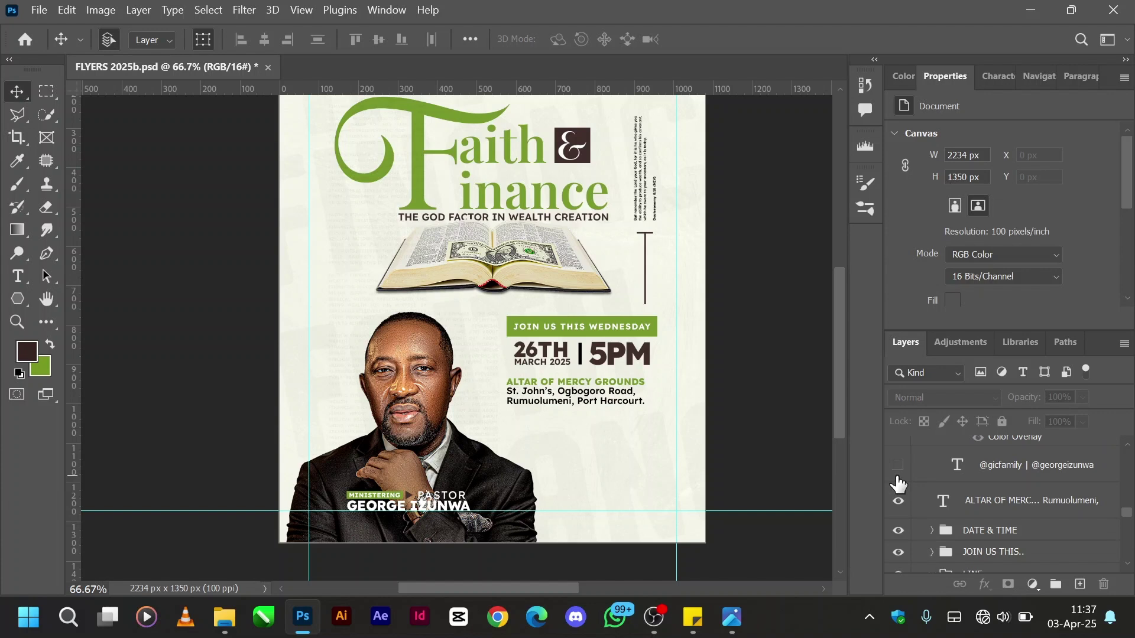
{"action": "scroll", "coordinate": [897, 497], "scroll_direction": "up", "scroll_amount": 2}
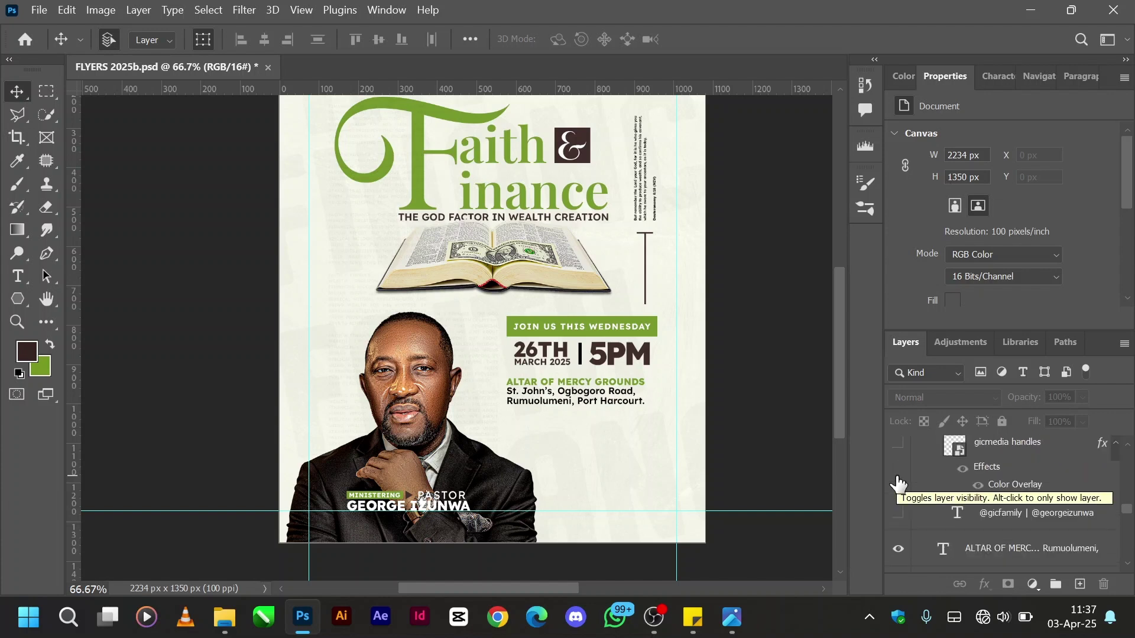
{"action": "left_click", "coordinate": [897, 514]}
{"action": "scroll", "coordinate": [940, 512], "scroll_direction": "up", "scroll_amount": 1}
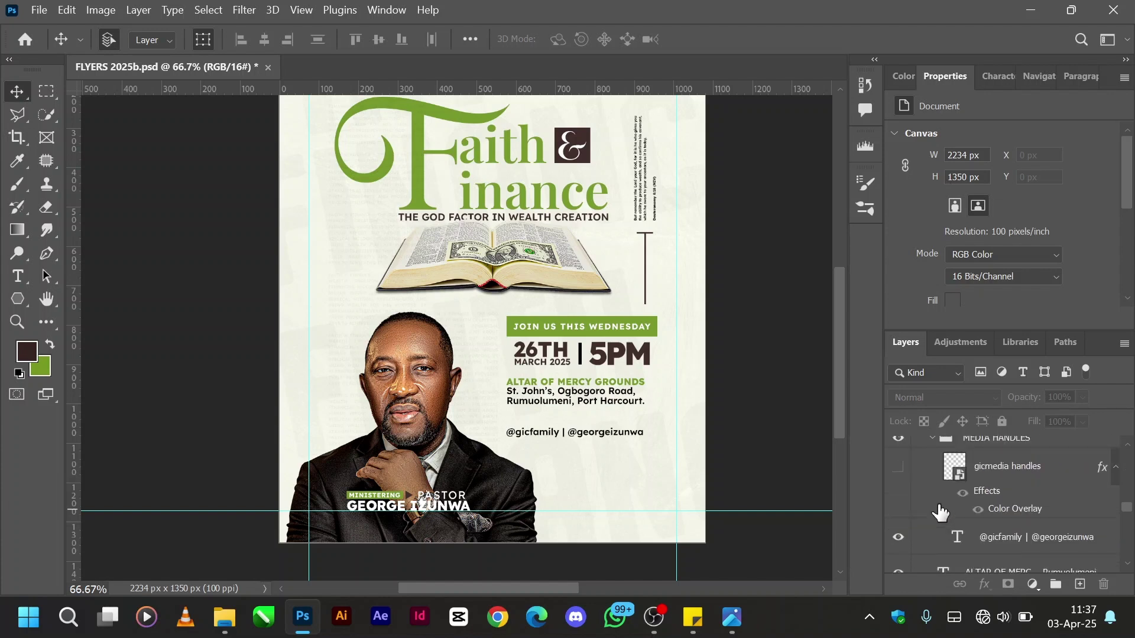
{"action": "left_click", "coordinate": [898, 466]}
{"action": "scroll", "coordinate": [925, 499], "scroll_direction": "up", "scroll_amount": 4}
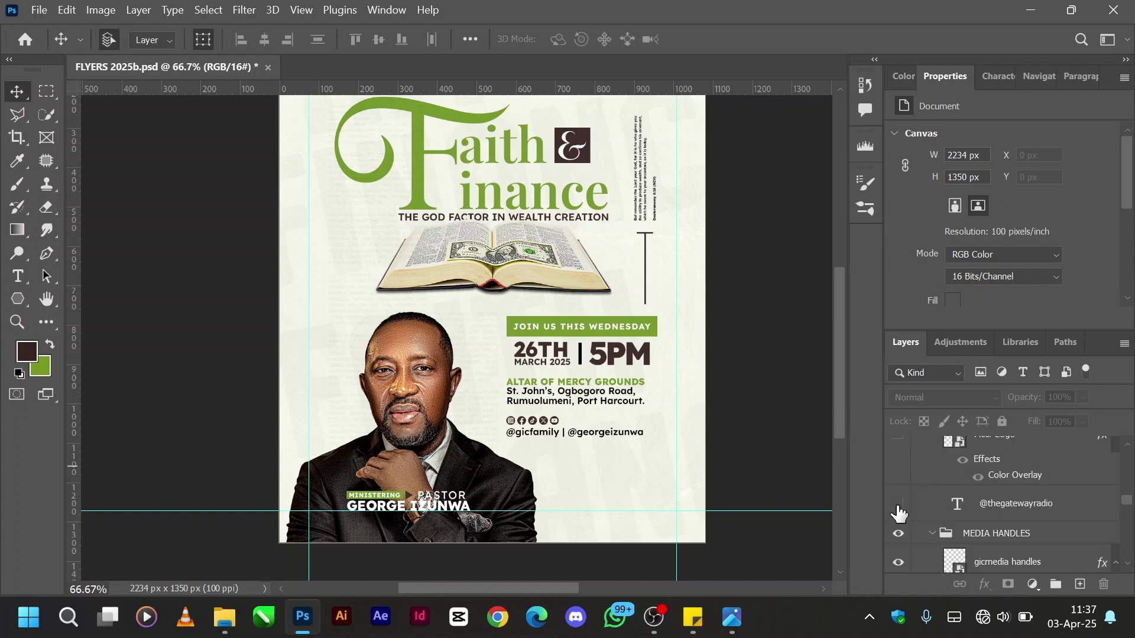
{"action": "scroll", "coordinate": [898, 513], "scroll_direction": "up", "scroll_amount": 2}
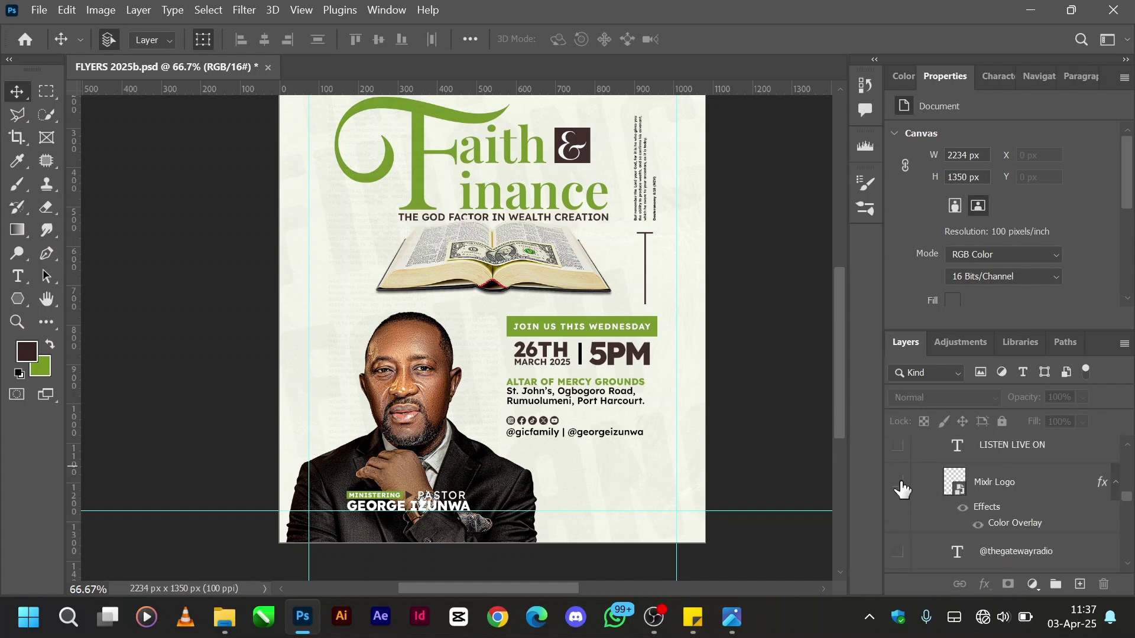
{"action": "left_click", "coordinate": [898, 482]}
{"action": "left_click", "coordinate": [898, 551]}
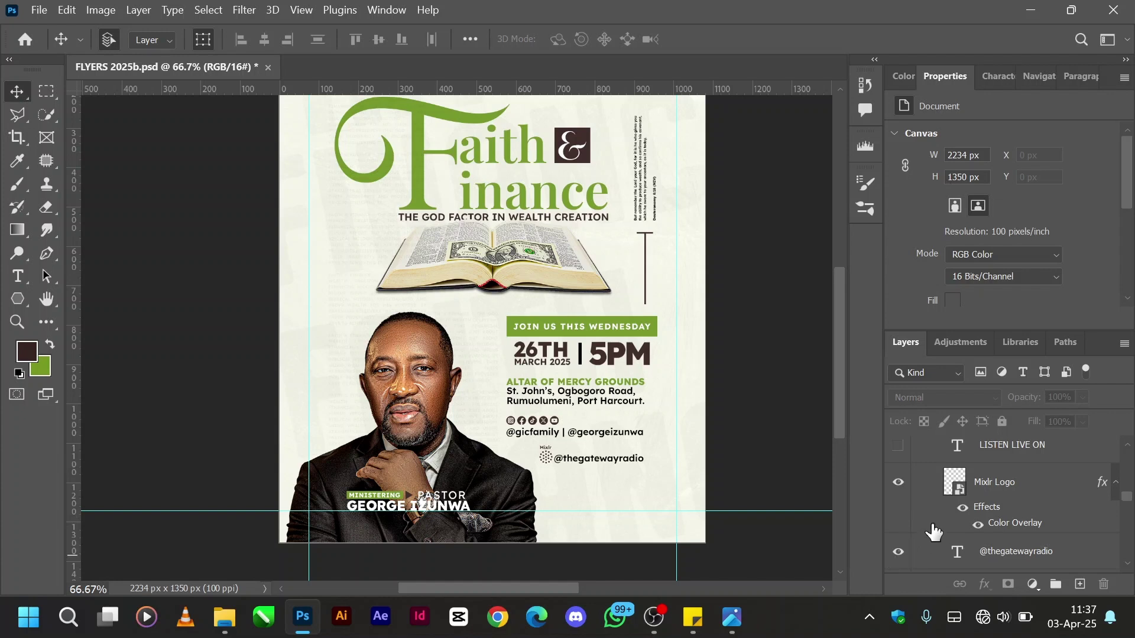
{"action": "scroll", "coordinate": [934, 531], "scroll_direction": "up", "scroll_amount": 4}
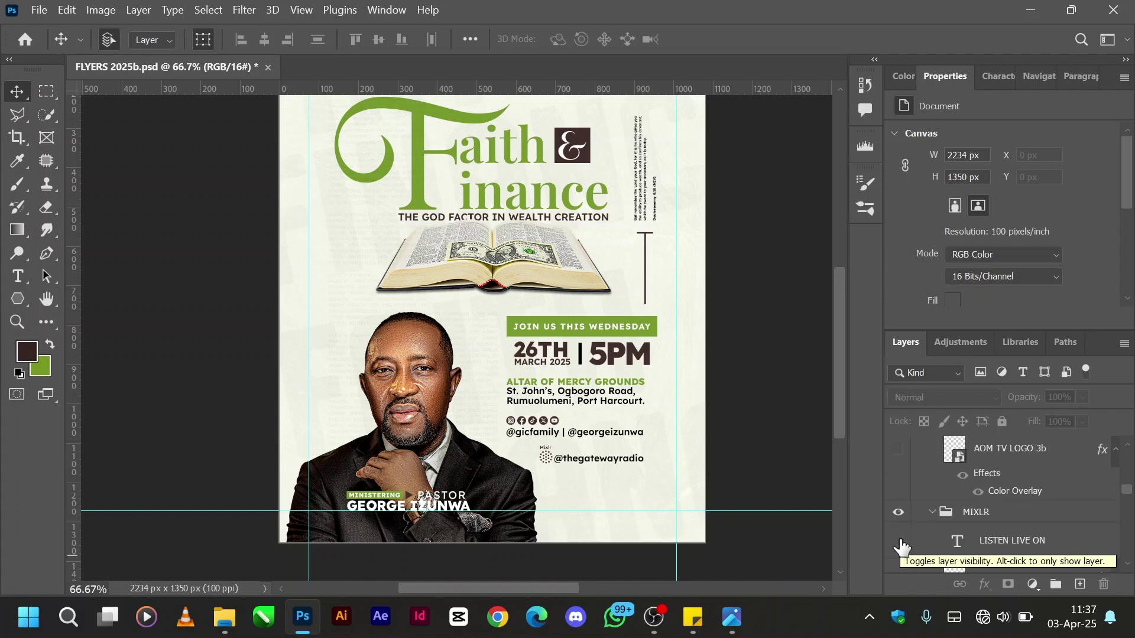
{"action": "left_click", "coordinate": [899, 541]}
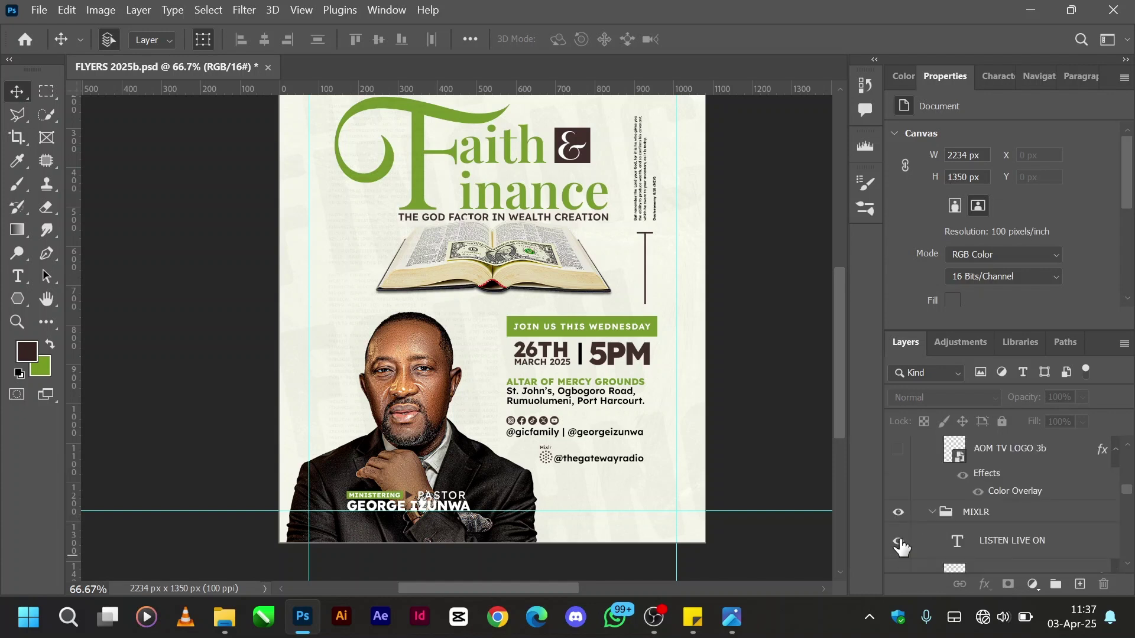
{"action": "left_click", "coordinate": [932, 512]}
- Reveal the "AOM TV LOGO 3b" and "WATCH LIVE ON" layers in the "AOM TV" group
{"action": "scroll", "coordinate": [957, 498], "scroll_direction": "up", "scroll_amount": 2}
{"action": "scroll", "coordinate": [957, 498], "scroll_direction": "up", "scroll_amount": 2}
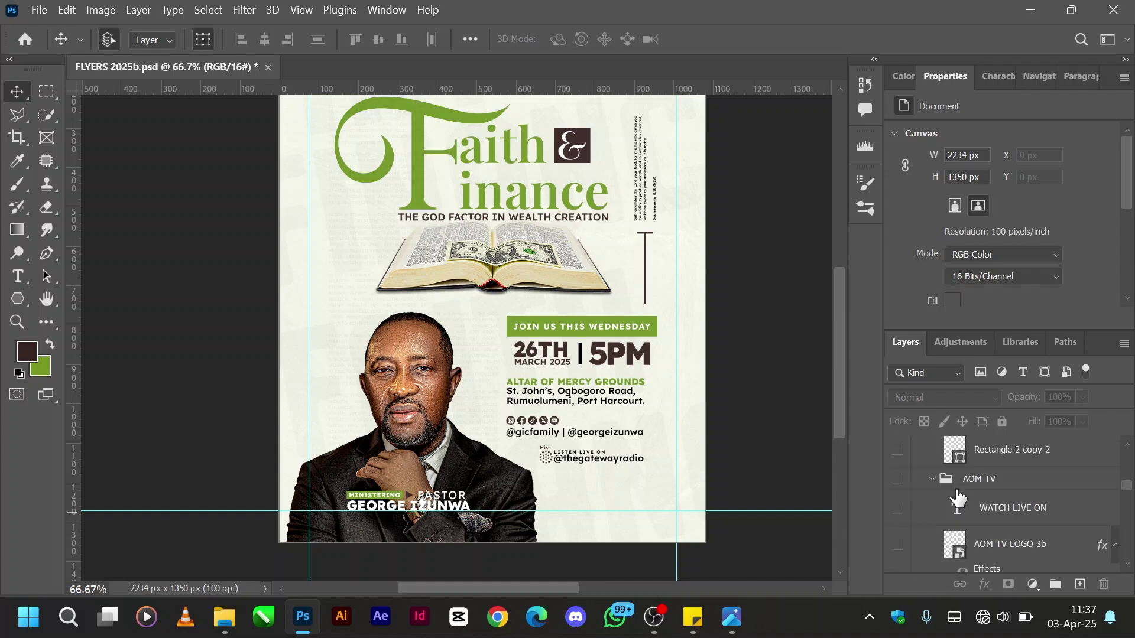
{"action": "left_click", "coordinate": [899, 544]}
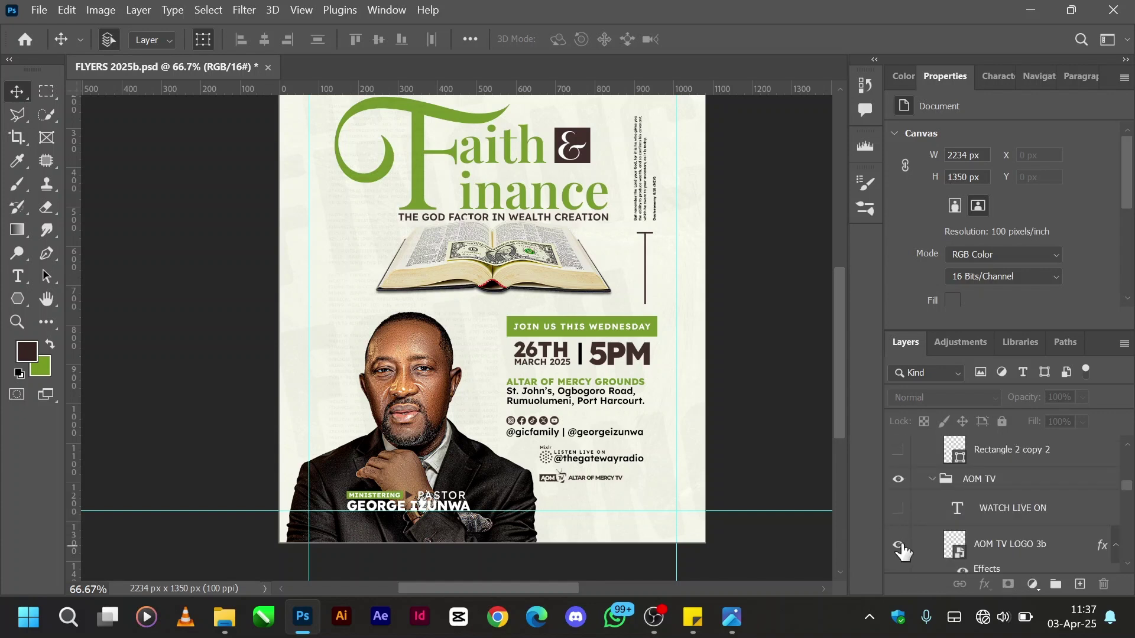
{"action": "left_click", "coordinate": [899, 510]}
- Reveal the "Rectangle 2 copy 2" square and the "BIBLE STUDY SERVICE" text in the "BSS" group
{"action": "scroll", "coordinate": [934, 518], "scroll_direction": "up", "scroll_amount": 2}
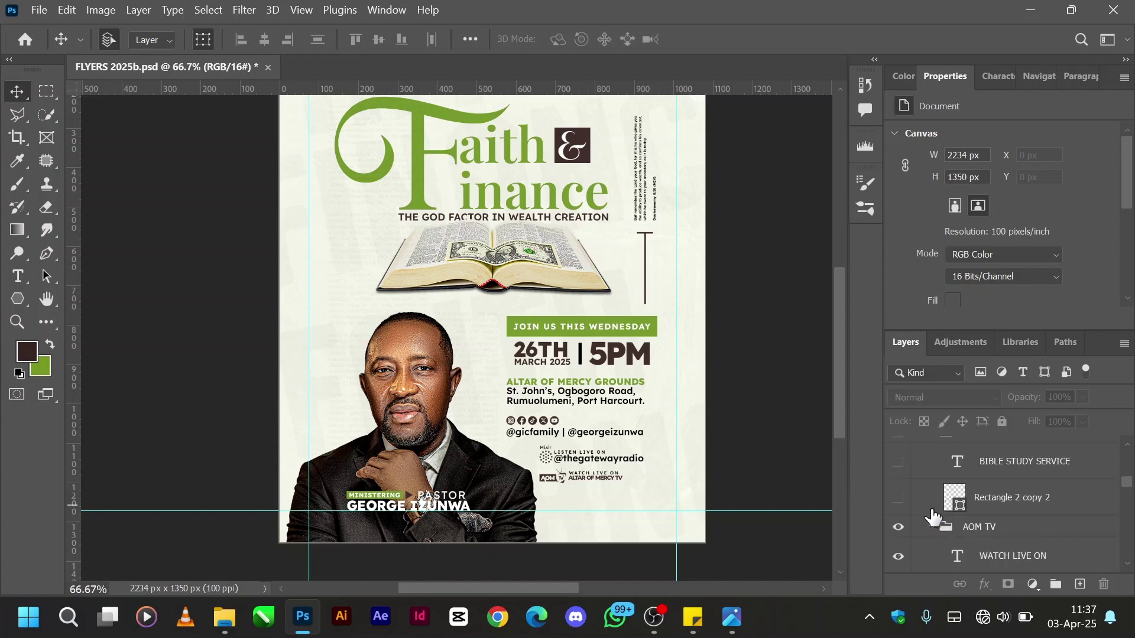
{"action": "scroll", "coordinate": [969, 501], "scroll_direction": "up", "scroll_amount": 2}
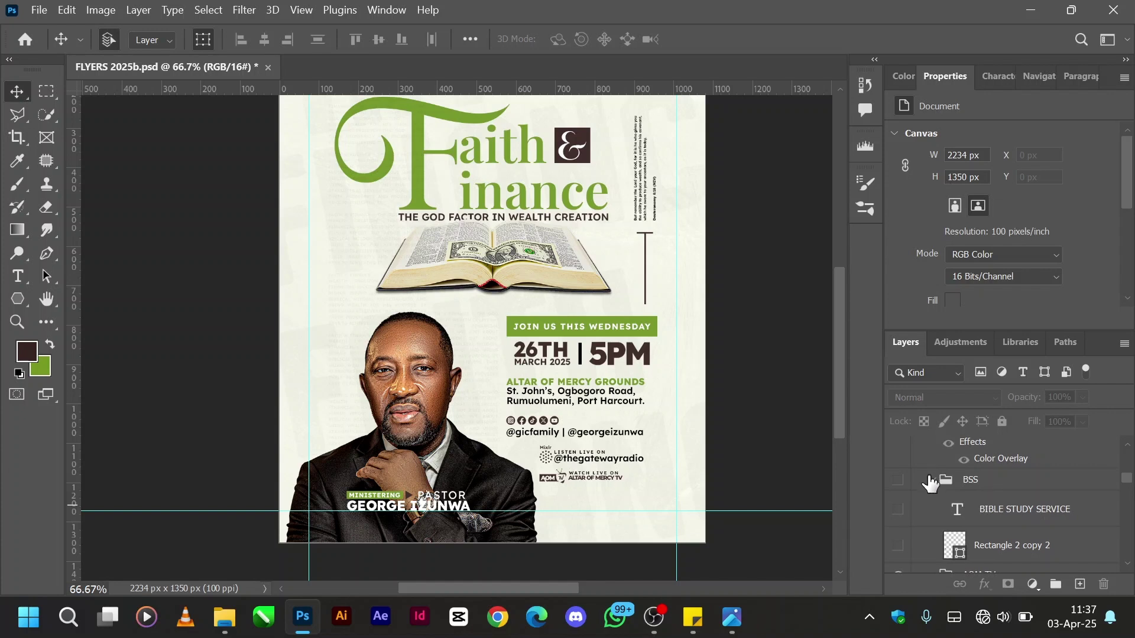
{"action": "left_click", "coordinate": [900, 546]}
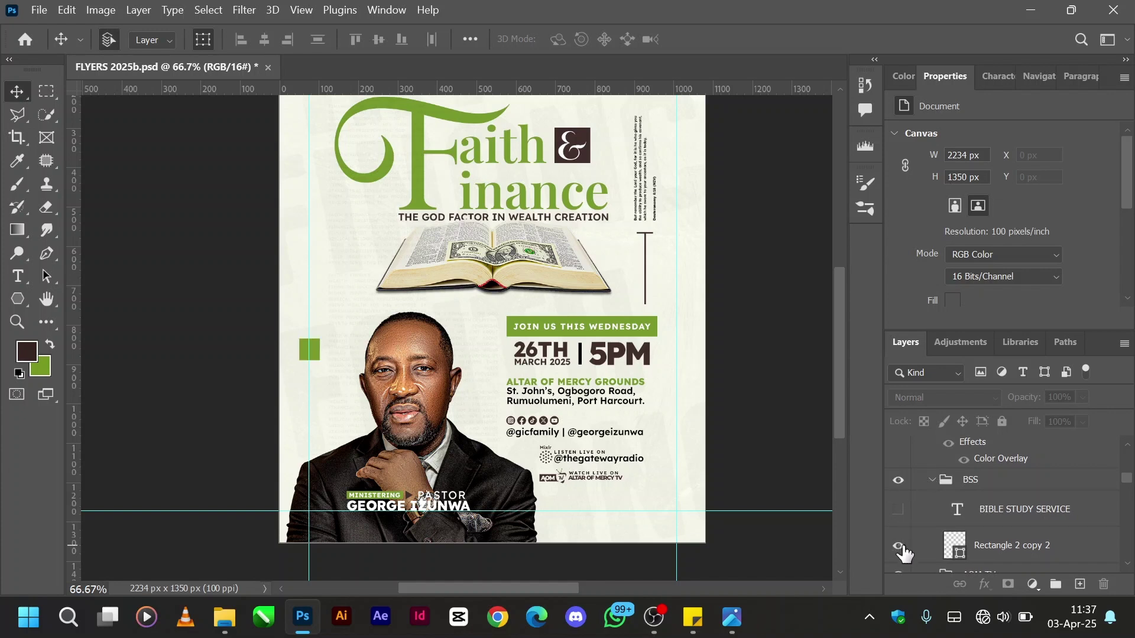
{"action": "left_click", "coordinate": [898, 511]}
- Switch to the image viewer and examine the blue Sunday service reference flyer's vertical text, square and line details beside the design
{"action": "left_click", "coordinate": [728, 618]}
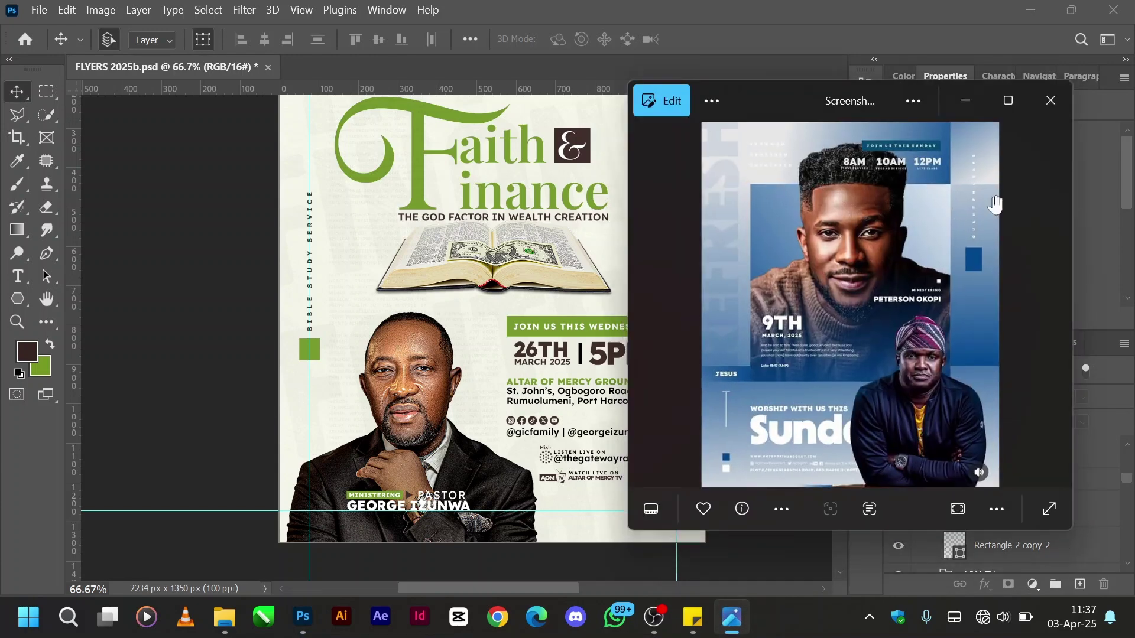
{"action": "scroll", "coordinate": [995, 204], "scroll_direction": "up", "scroll_amount": 2}
{"action": "scroll", "coordinate": [999, 278], "scroll_direction": "up", "scroll_amount": 2}
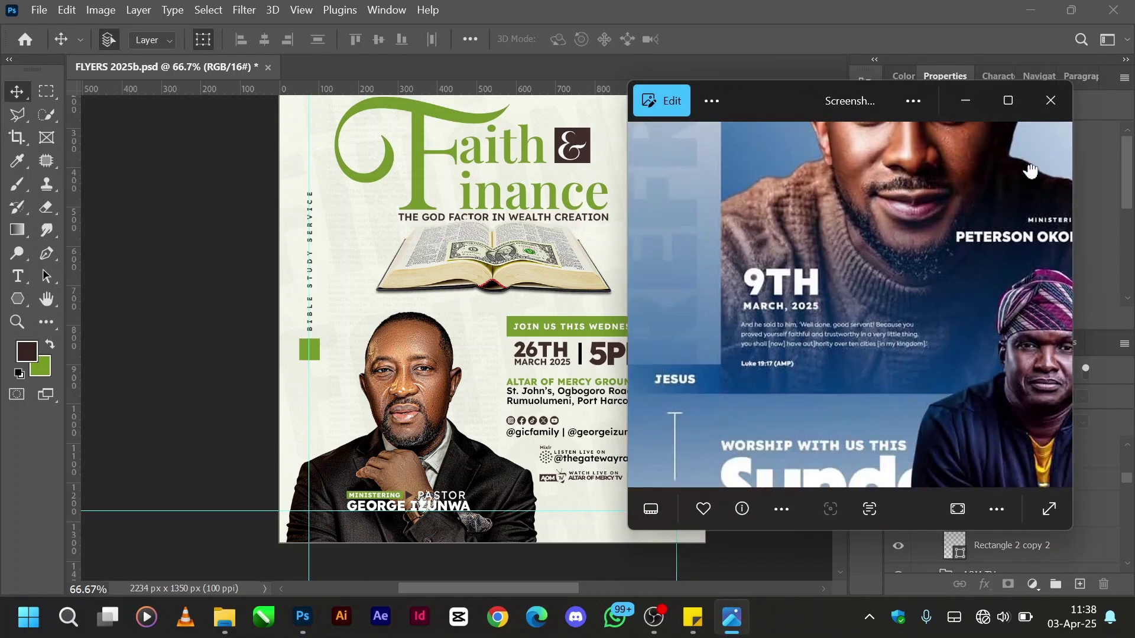
{"action": "left_click_drag", "start_coordinate": [834, 460], "coordinate": [887, 384]}
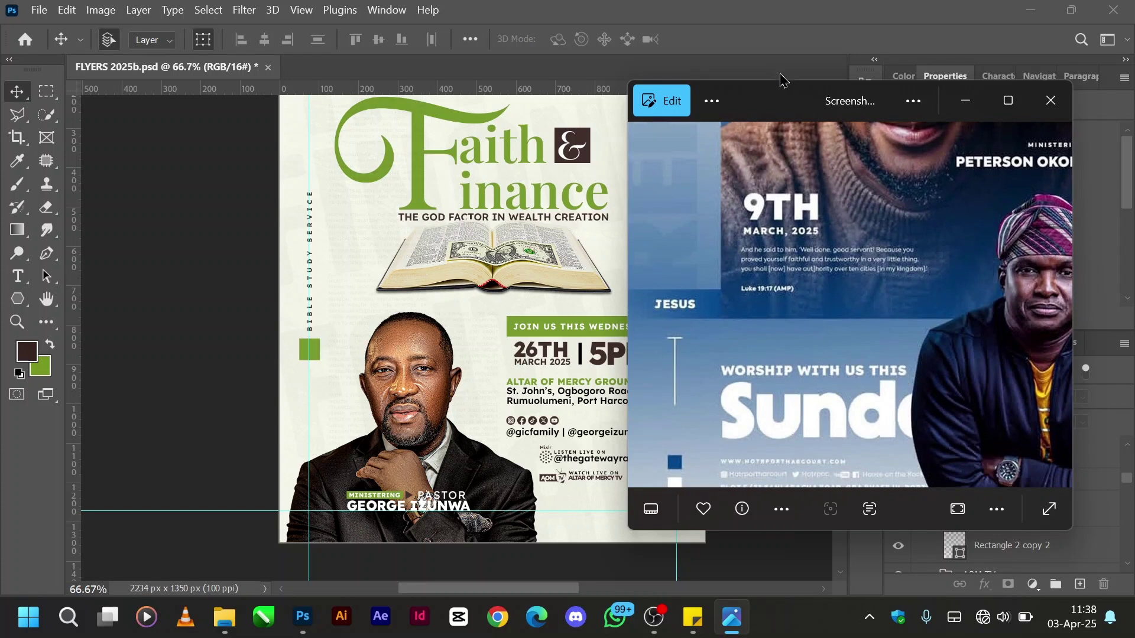
{"action": "left_click_drag", "start_coordinate": [757, 101], "coordinate": [852, 87]}
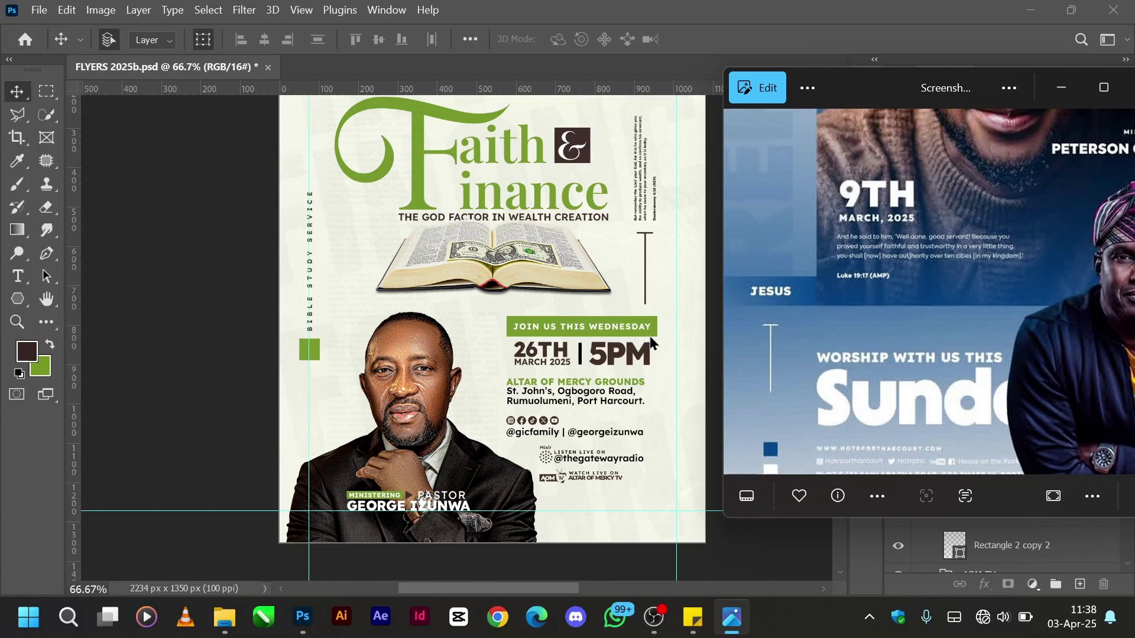
{"action": "left_click_drag", "start_coordinate": [859, 293], "coordinate": [737, 363]}
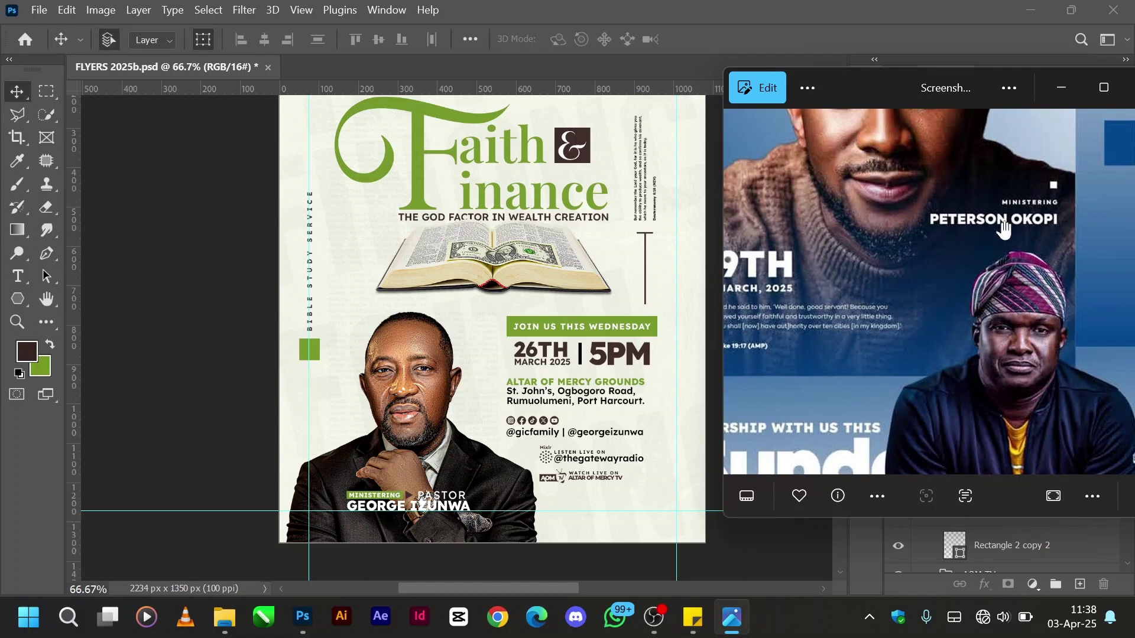
{"action": "left_click_drag", "start_coordinate": [1003, 229], "coordinate": [1027, 325]}
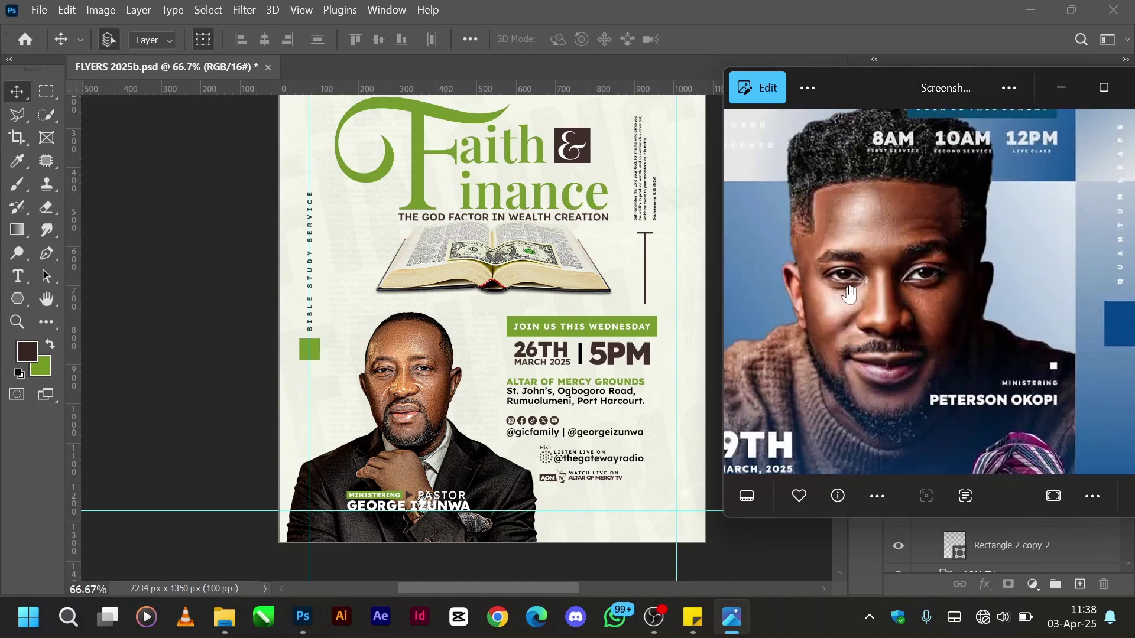
{"action": "left_click", "coordinate": [1061, 90]}
- Reveal the "Line Square" and "Line Square copy" decoration layers above the "BSS" group
{"action": "scroll", "coordinate": [962, 514], "scroll_direction": "up", "scroll_amount": 2}
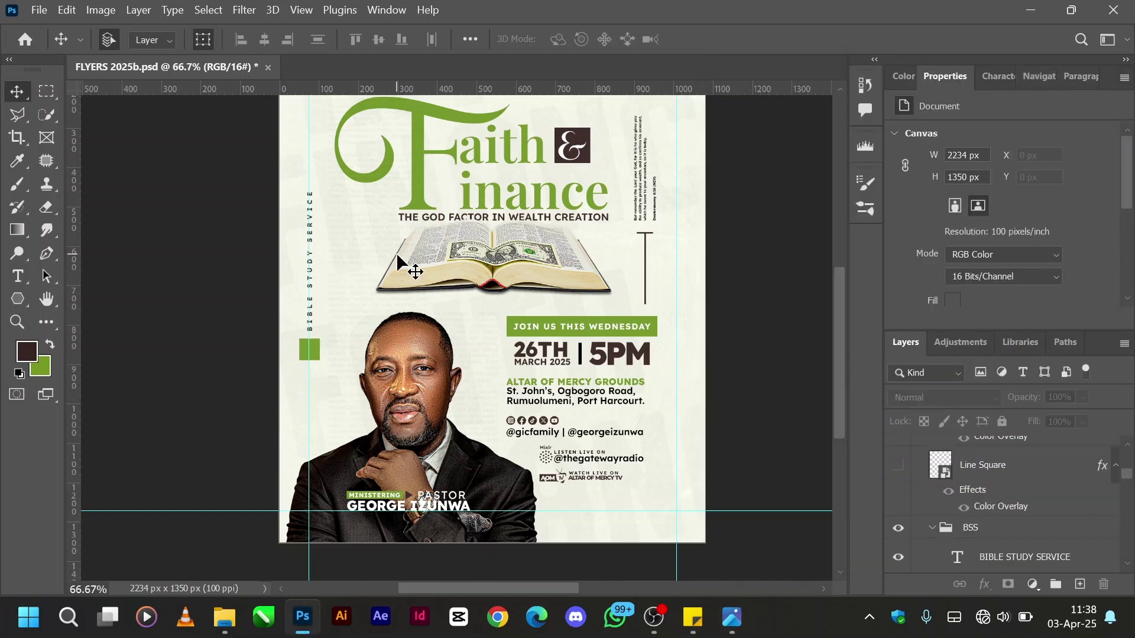
{"action": "scroll", "coordinate": [396, 253], "scroll_direction": "up", "scroll_amount": 2}
{"action": "scroll", "coordinate": [396, 253], "scroll_direction": "down", "scroll_amount": 1}
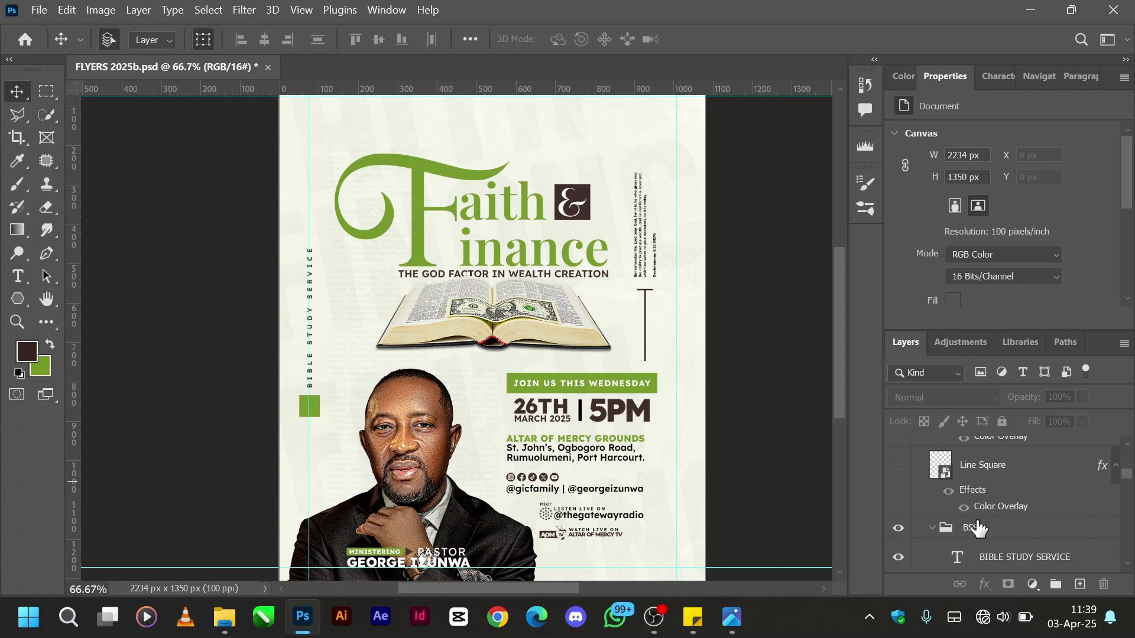
{"action": "scroll", "coordinate": [978, 528], "scroll_direction": "down", "scroll_amount": 3}
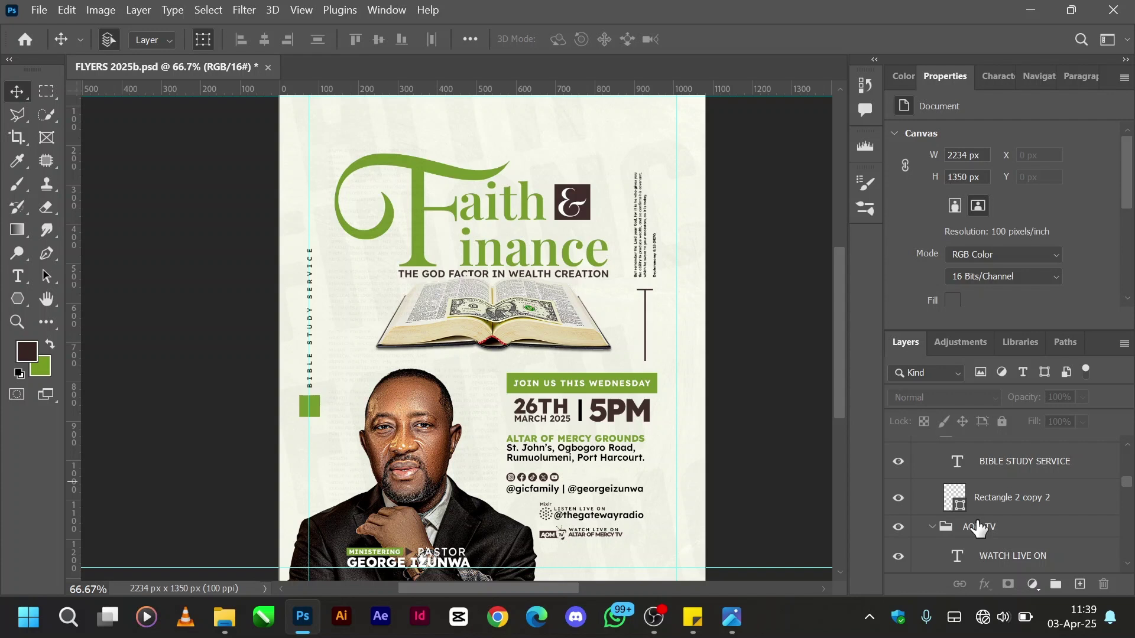
{"action": "key", "text": "ctrl+minus"}
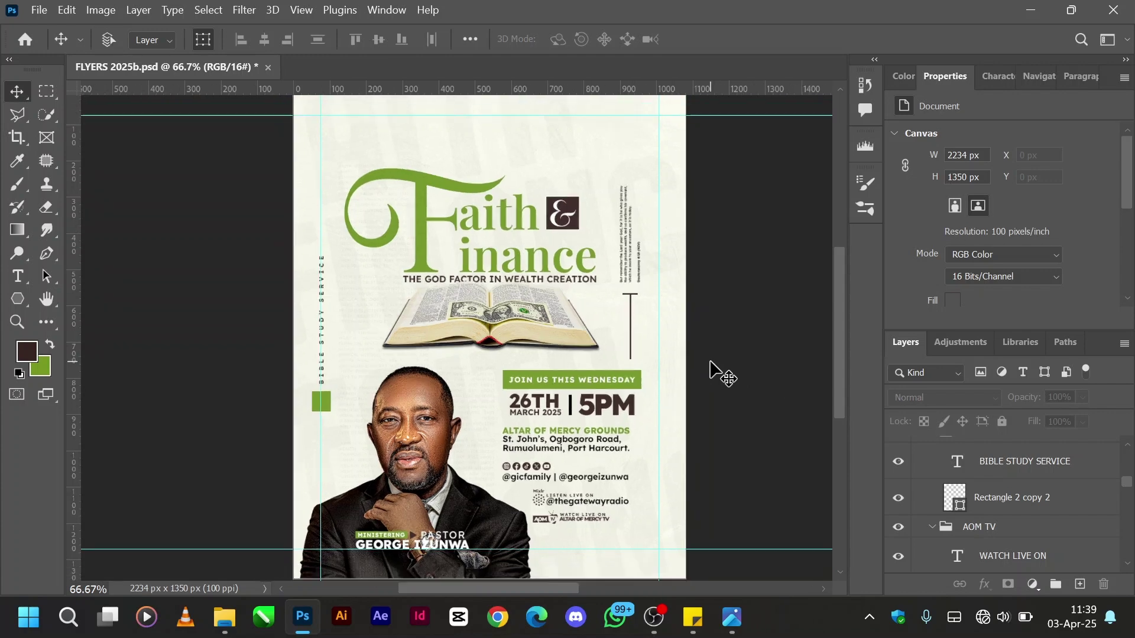
{"action": "key", "text": "ctrl+minus"}
{"action": "scroll", "coordinate": [972, 476], "scroll_direction": "up", "scroll_amount": 5}
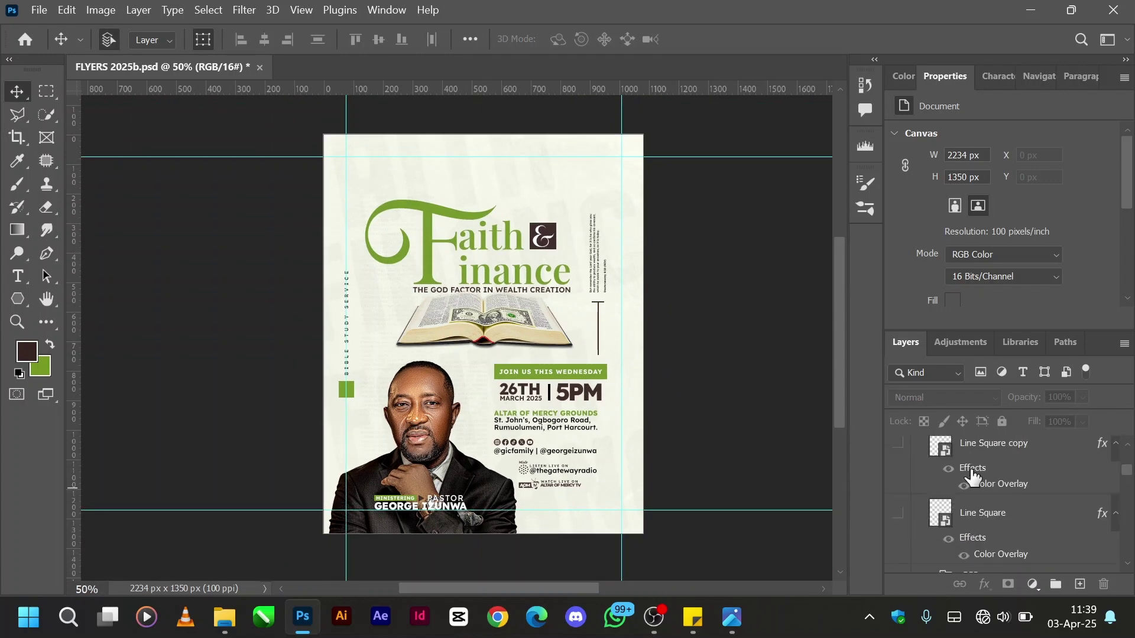
{"action": "scroll", "coordinate": [972, 476], "scroll_direction": "down", "scroll_amount": 3}
{"action": "scroll", "coordinate": [972, 477], "scroll_direction": "up", "scroll_amount": 2}
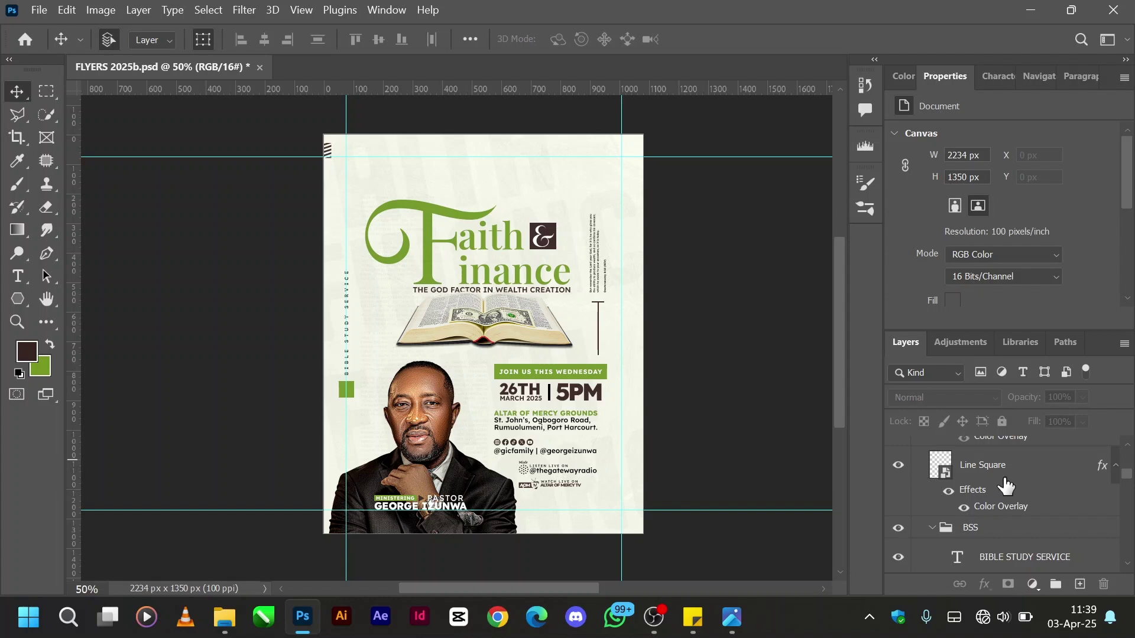
{"action": "key", "text": "ctrl+j"}
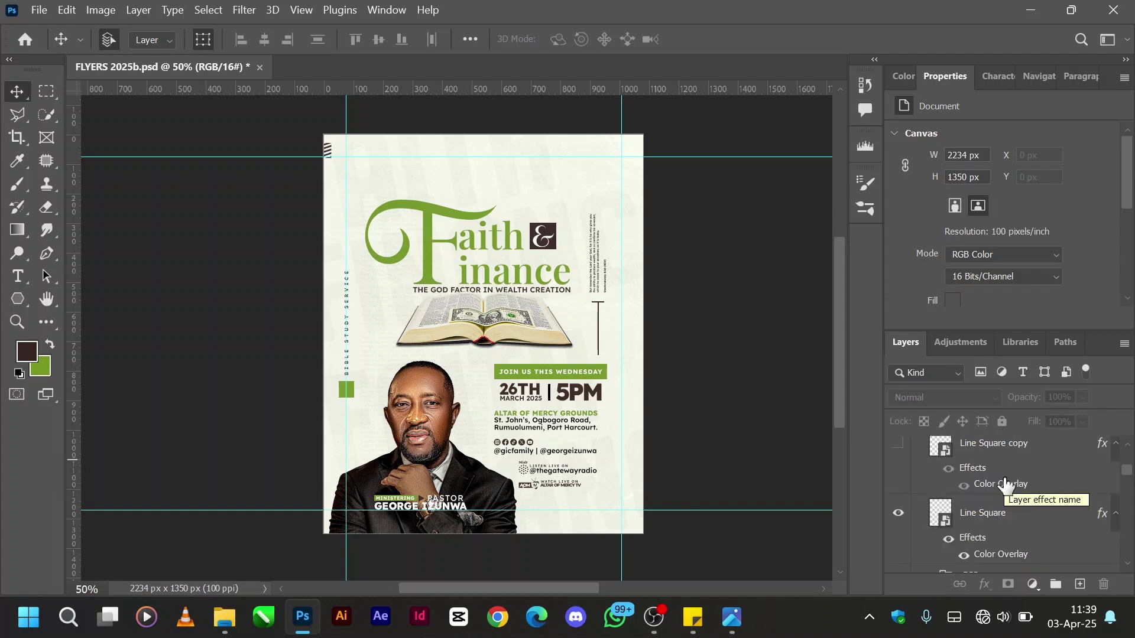
{"action": "left_click", "coordinate": [899, 447]}
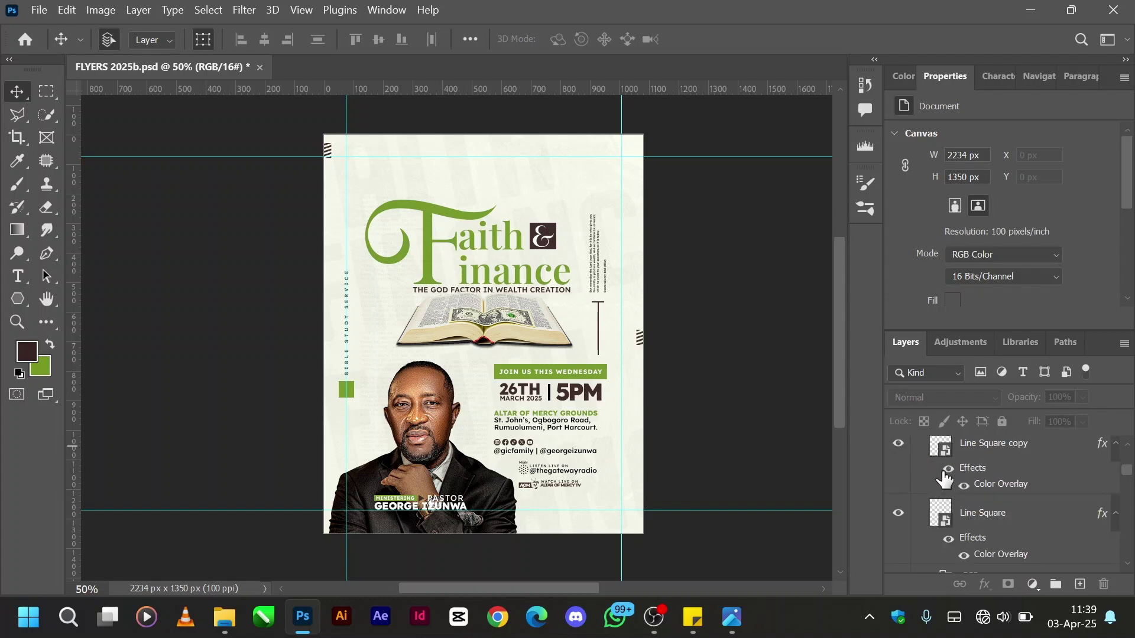
- Reveal the "creative pattern 2" layer located between the portrait layer and the verse text
{"action": "scroll", "coordinate": [948, 476], "scroll_direction": "up", "scroll_amount": 3}
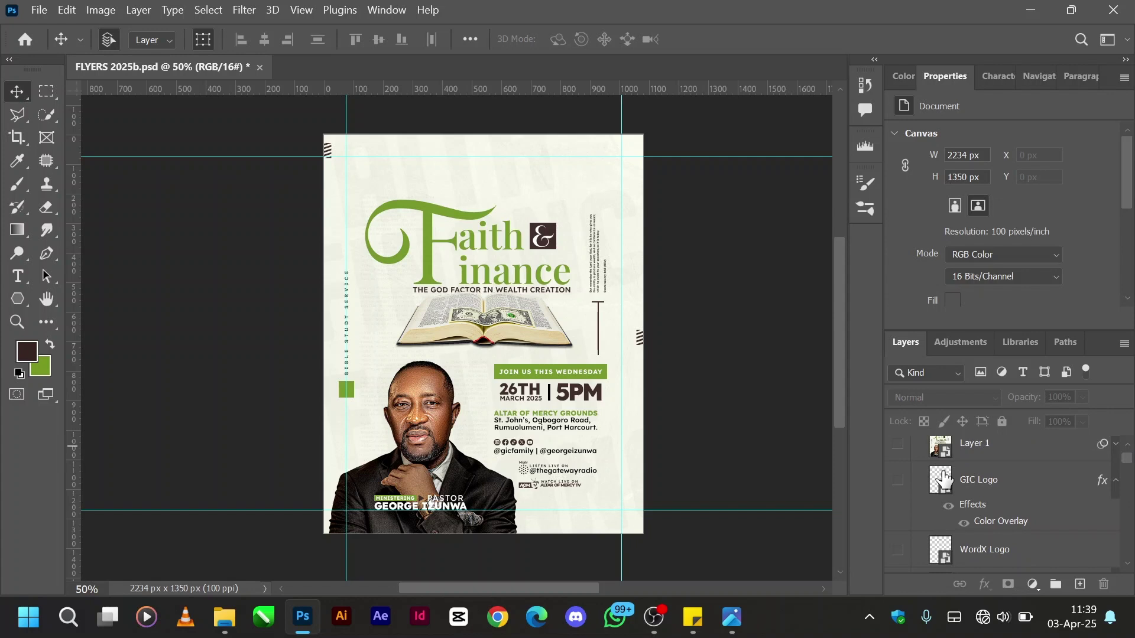
{"action": "scroll", "coordinate": [941, 520], "scroll_direction": "down", "scroll_amount": 3}
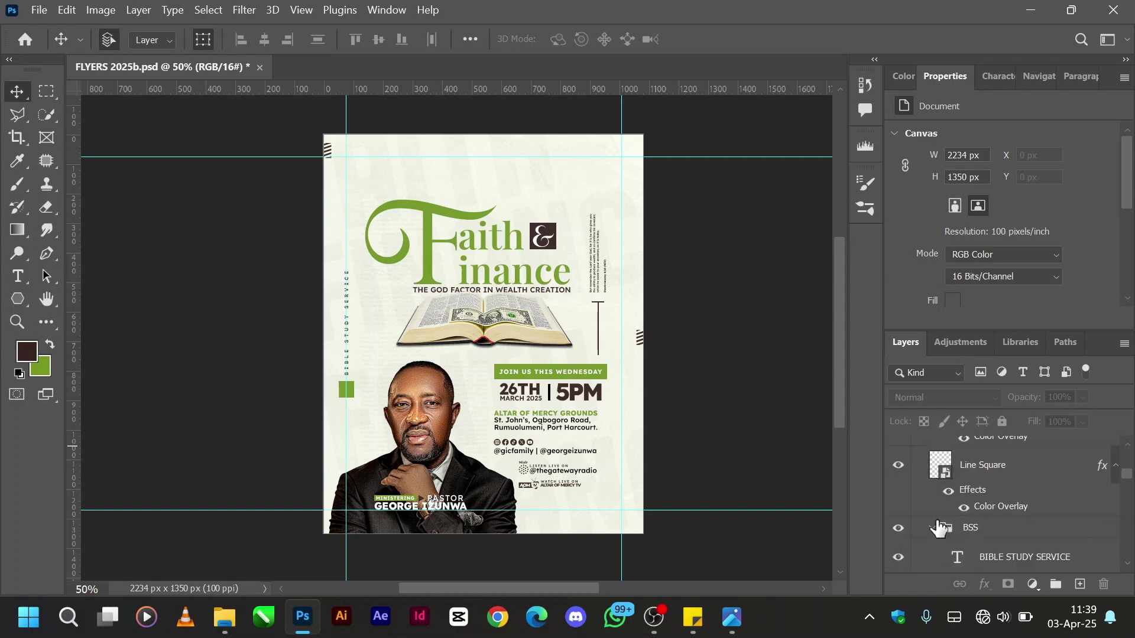
{"action": "scroll", "coordinate": [940, 528], "scroll_direction": "down", "scroll_amount": 5}
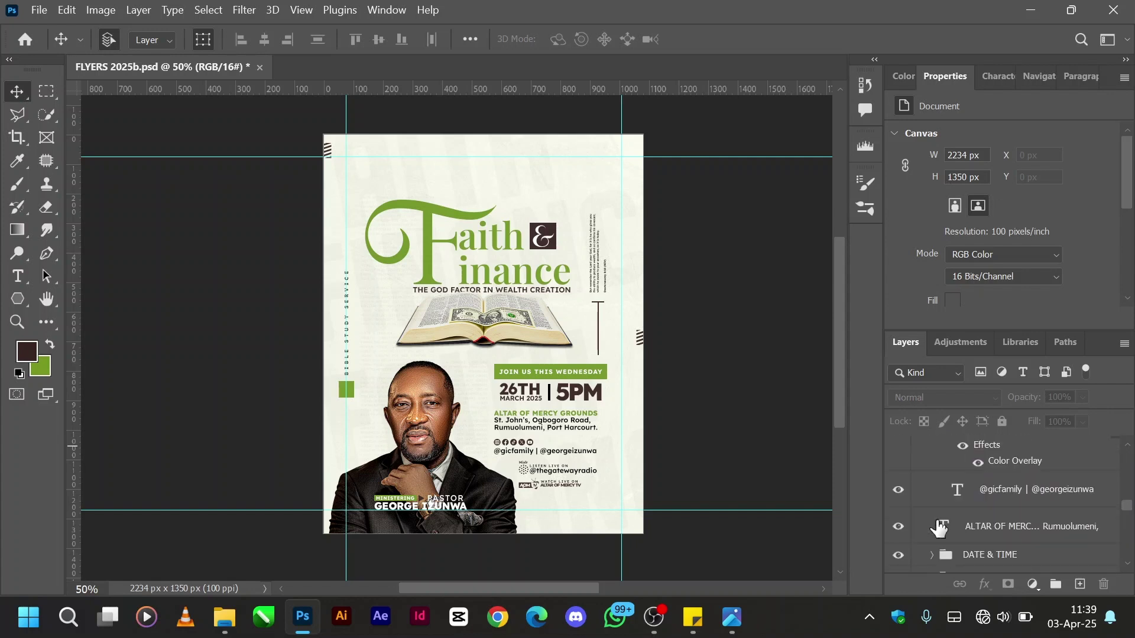
{"action": "scroll", "coordinate": [939, 528], "scroll_direction": "down", "scroll_amount": 10}
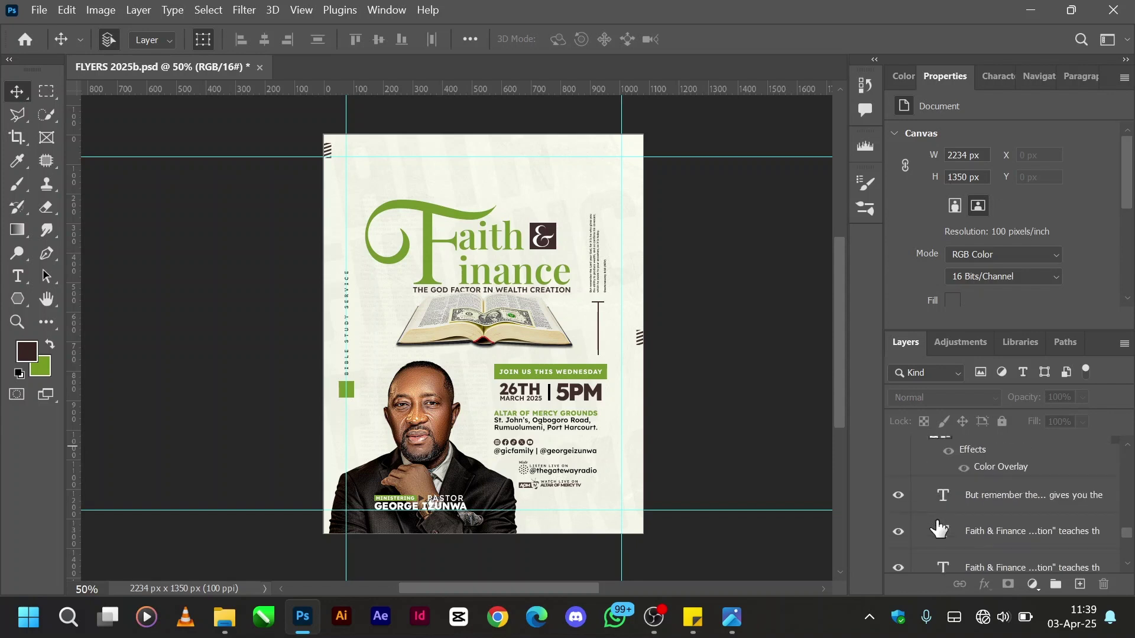
{"action": "scroll", "coordinate": [939, 529], "scroll_direction": "down", "scroll_amount": 8}
{"action": "scroll", "coordinate": [940, 529], "scroll_direction": "up", "scroll_amount": 10}
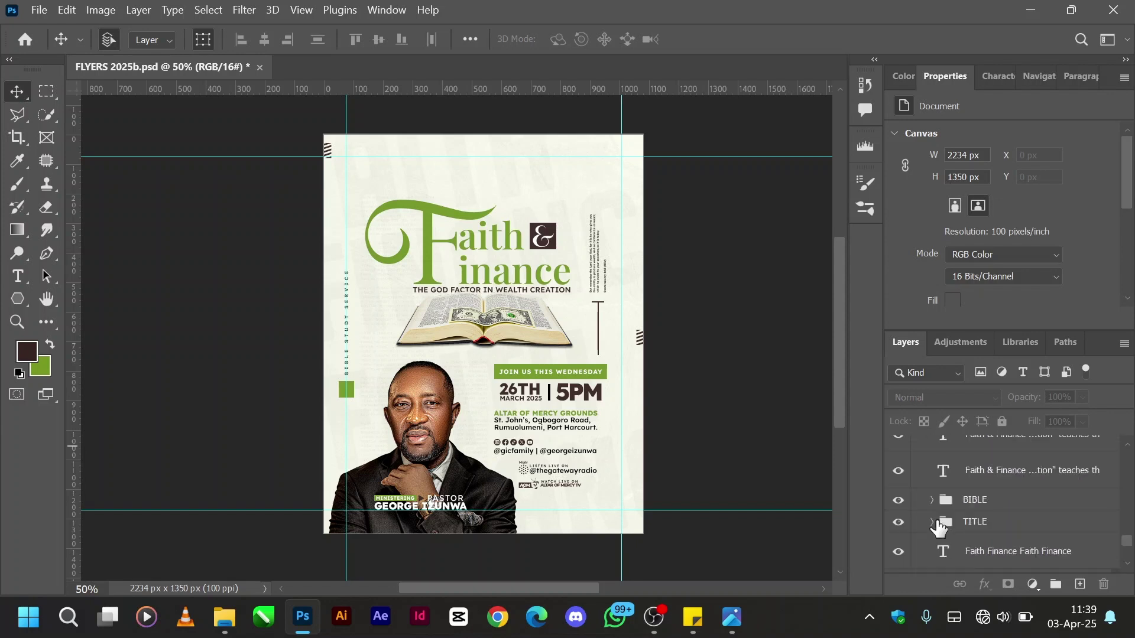
{"action": "scroll", "coordinate": [938, 527], "scroll_direction": "up", "scroll_amount": 2}
{"action": "scroll", "coordinate": [938, 527], "scroll_direction": "down", "scroll_amount": 2}
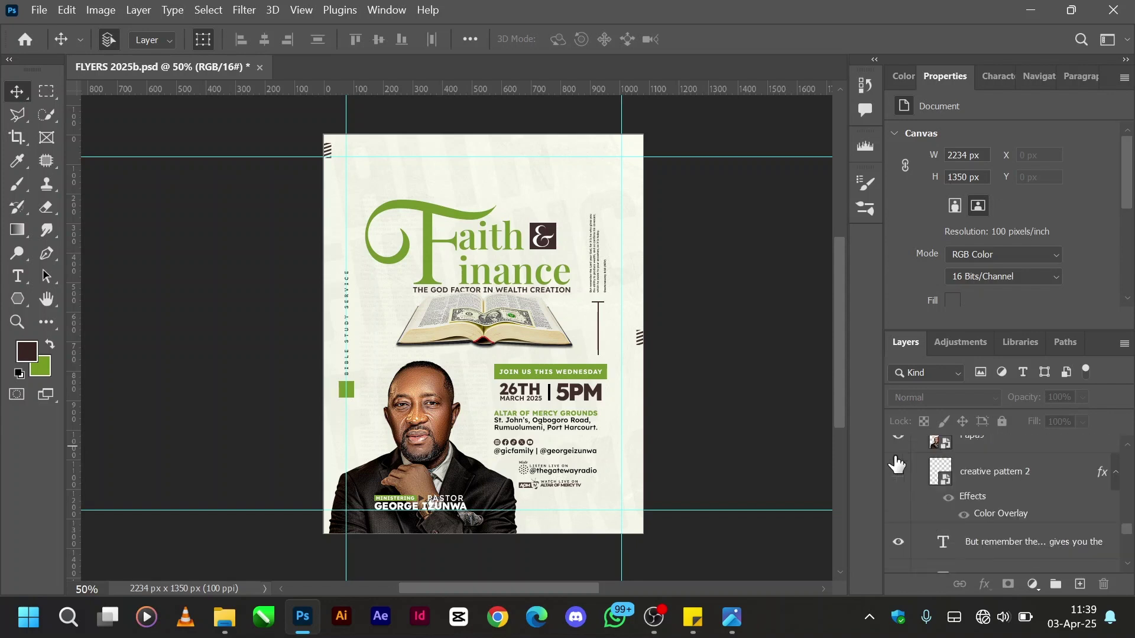
{"action": "left_click", "coordinate": [898, 473]}
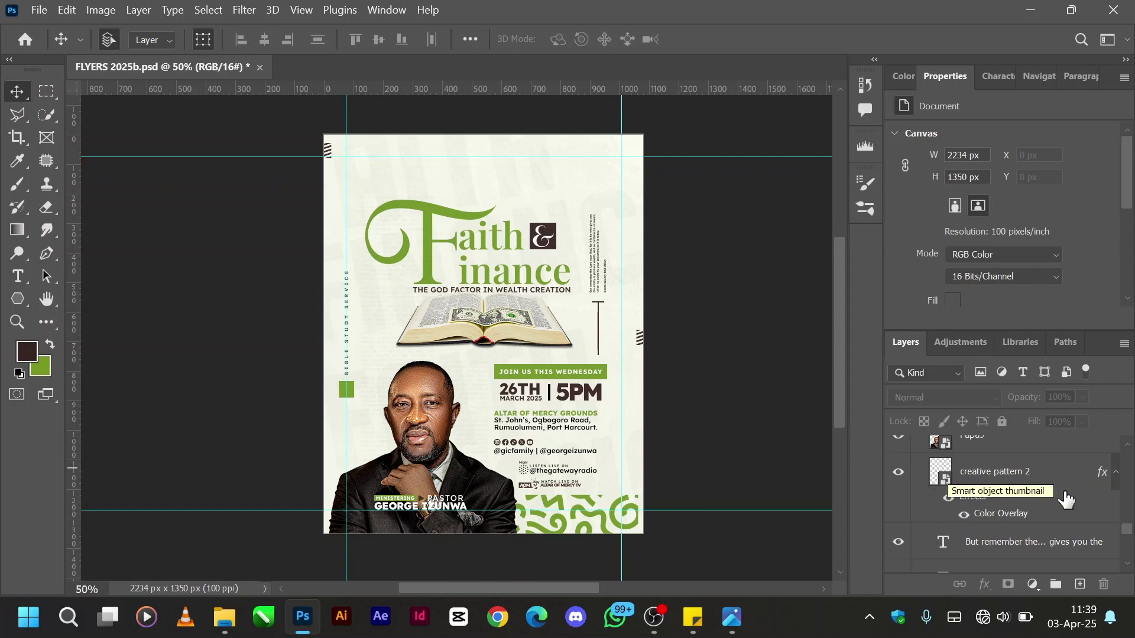
- Turn the "creative pattern 2" layer's effects off and back on for comparison, and hide the layer
{"action": "left_click", "coordinate": [949, 498]}
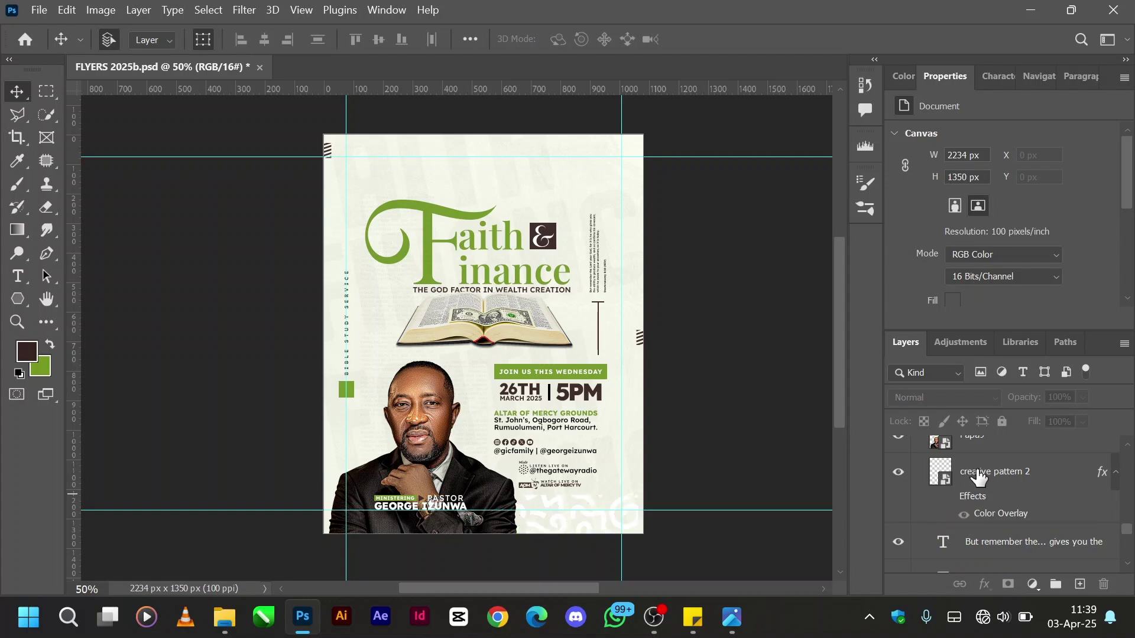
{"action": "left_click", "coordinate": [978, 476]}
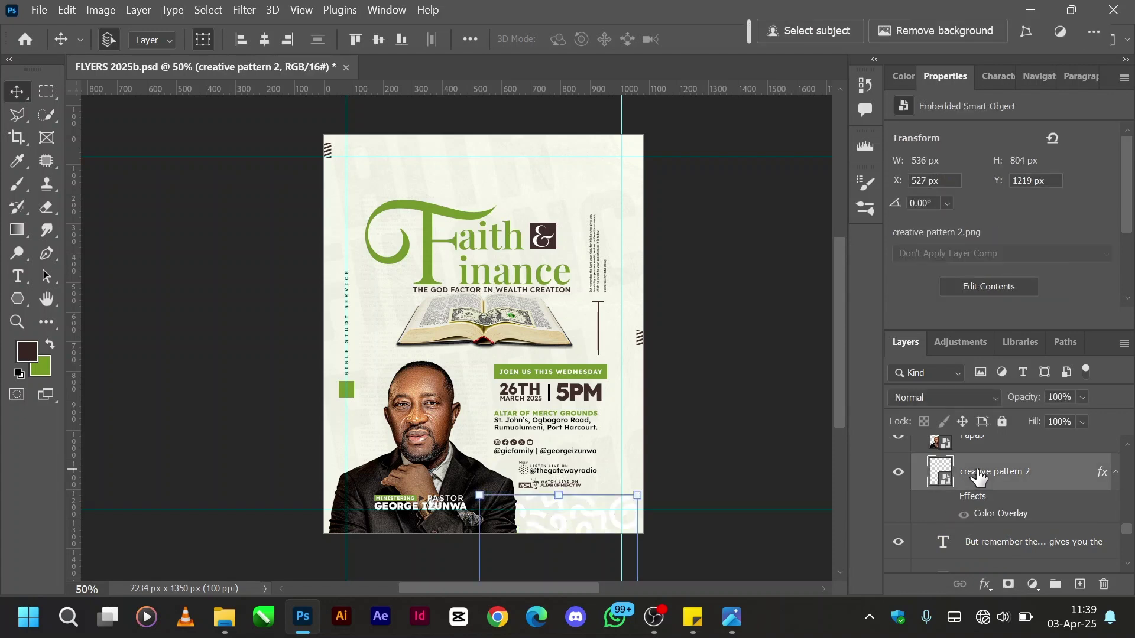
{"action": "left_click", "coordinate": [948, 499]}
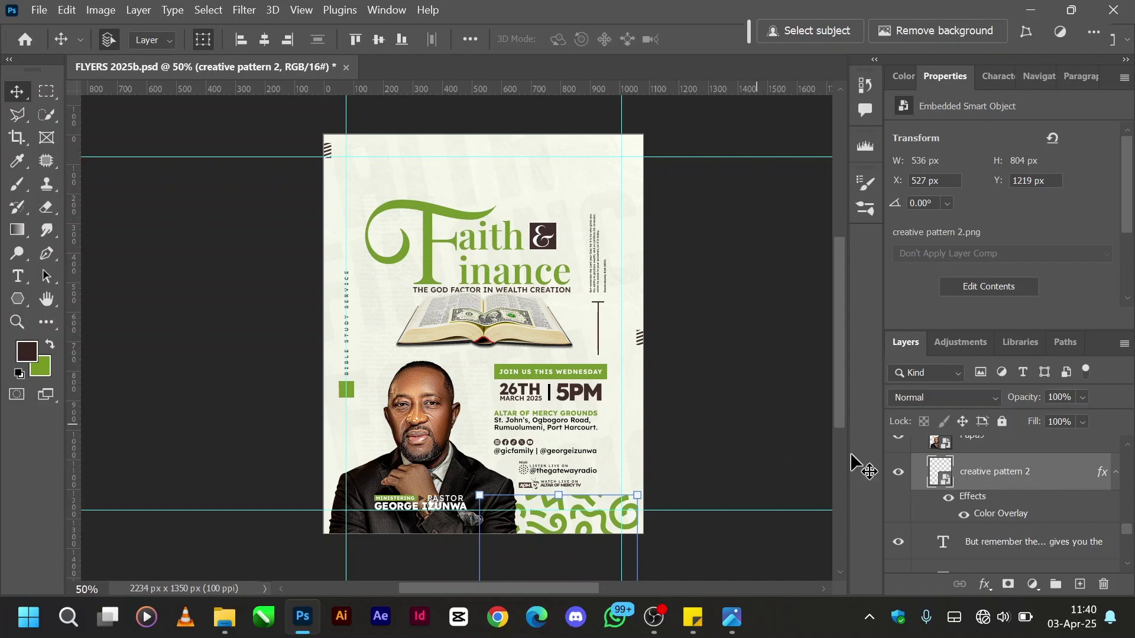
{"action": "left_click", "coordinate": [896, 474]}
{"action": "left_click", "coordinate": [896, 480]}
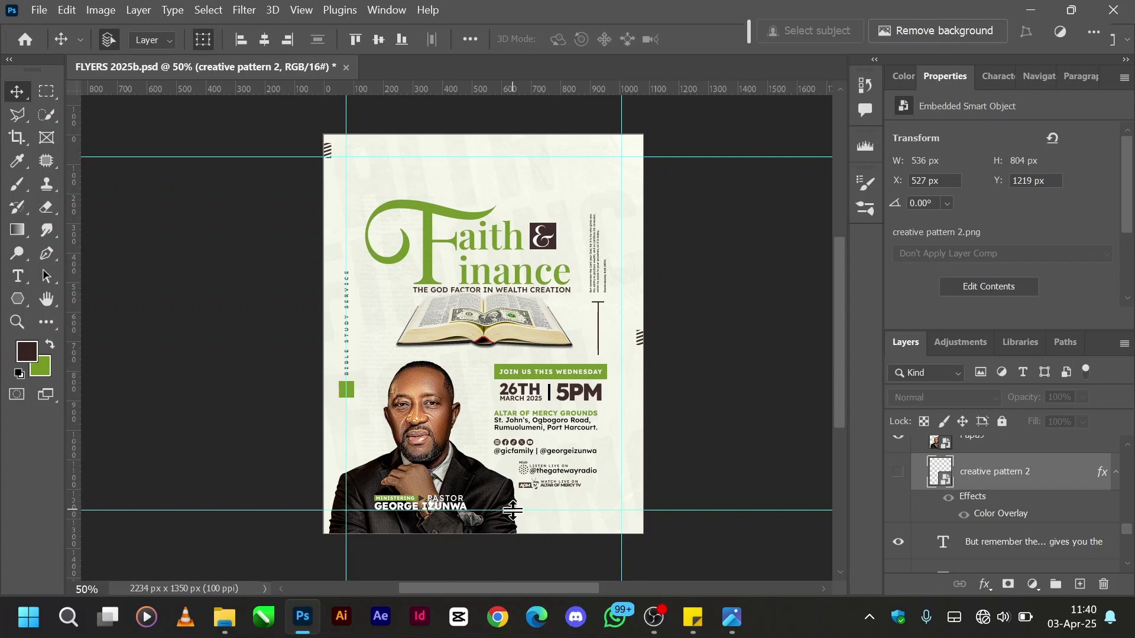
- Show the "creative pattern 2" layer again and select the pastor's portrait layer on the flyer
{"action": "left_click", "coordinate": [898, 473]}
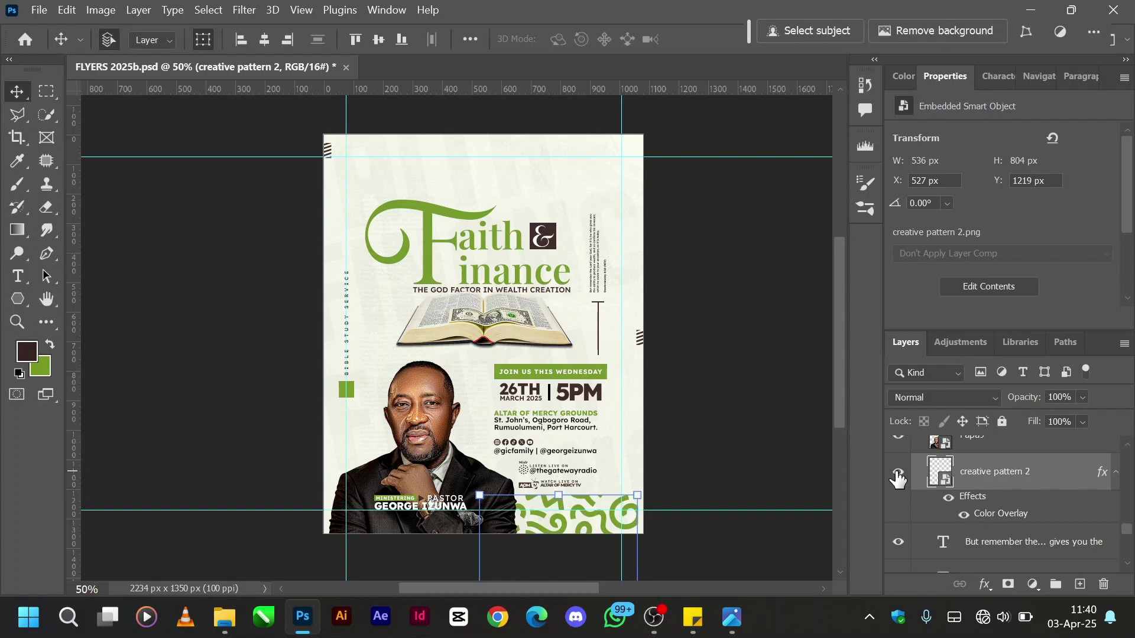
{"action": "left_click", "coordinate": [431, 473]}
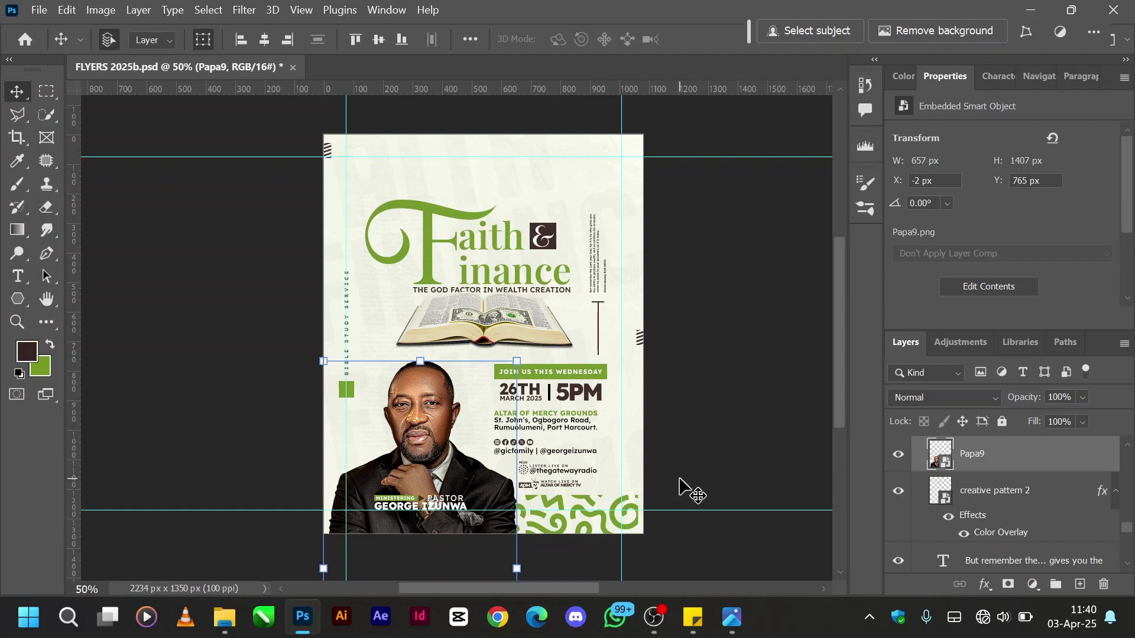
- Reveal the "WordX Logo" and "GIC Logo" layers above the Faith & Finance title, and check the church logo's extent
{"action": "scroll", "coordinate": [999, 501], "scroll_direction": "down", "scroll_amount": 5}
{"action": "scroll", "coordinate": [999, 501], "scroll_direction": "up", "scroll_amount": 1}
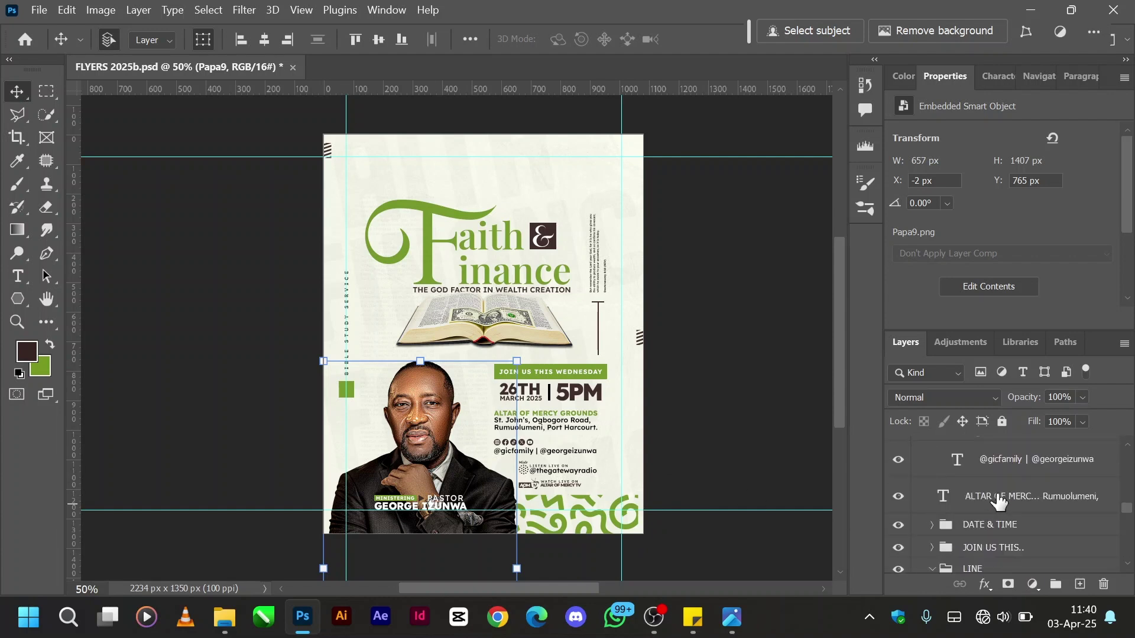
{"action": "scroll", "coordinate": [999, 501], "scroll_direction": "down", "scroll_amount": 4}
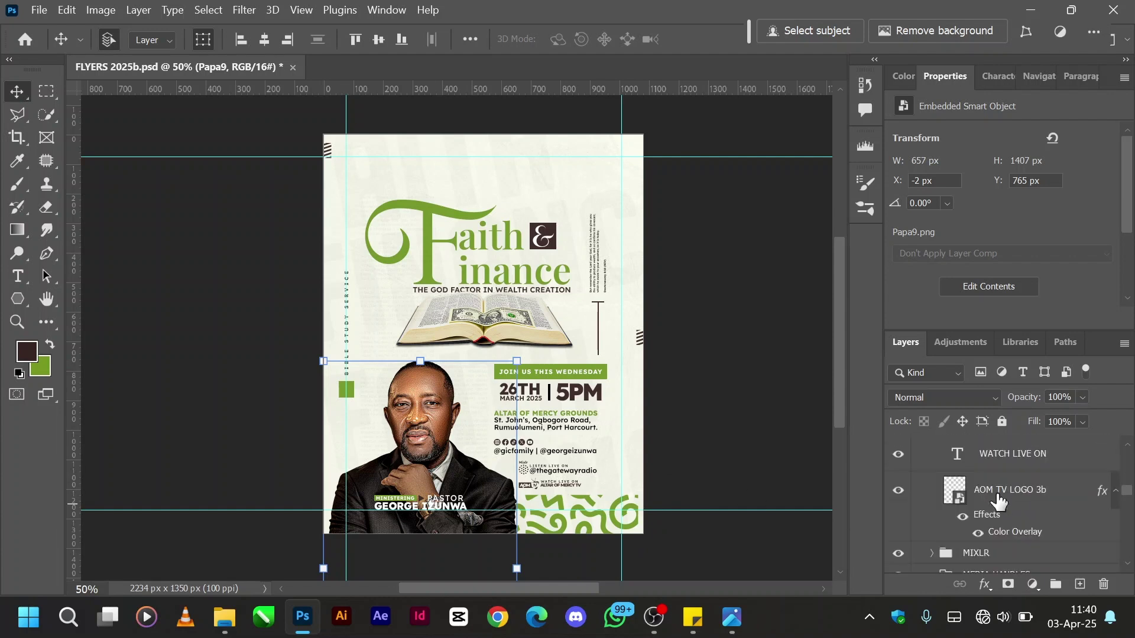
{"action": "scroll", "coordinate": [999, 501], "scroll_direction": "up", "scroll_amount": 1}
{"action": "scroll", "coordinate": [998, 502], "scroll_direction": "up", "scroll_amount": 6}
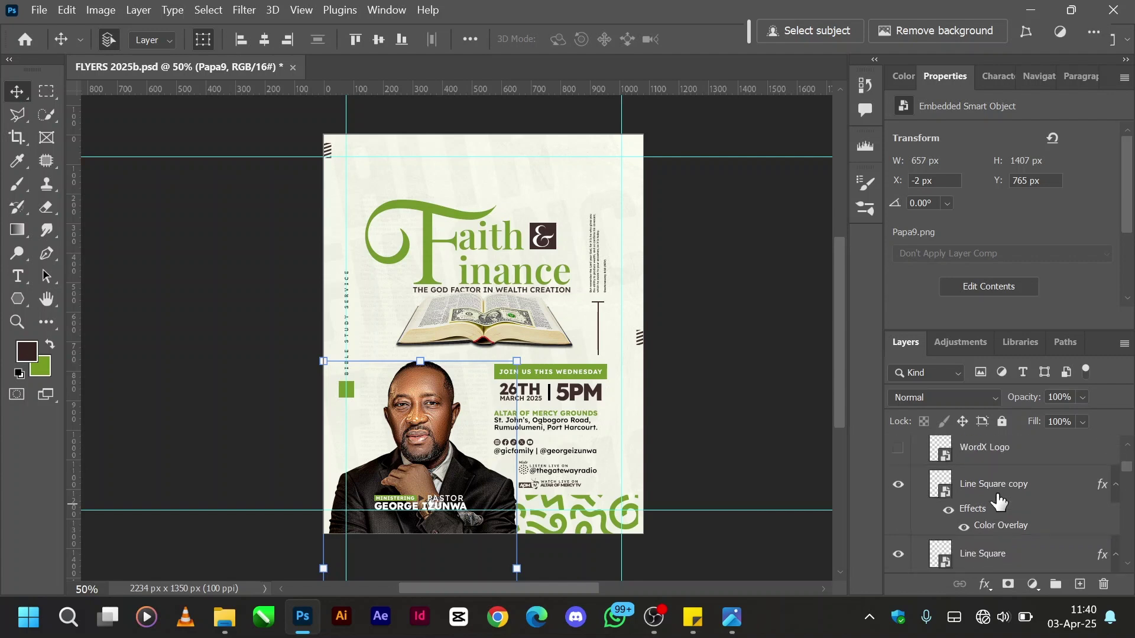
{"action": "scroll", "coordinate": [999, 501], "scroll_direction": "down", "scroll_amount": 1}
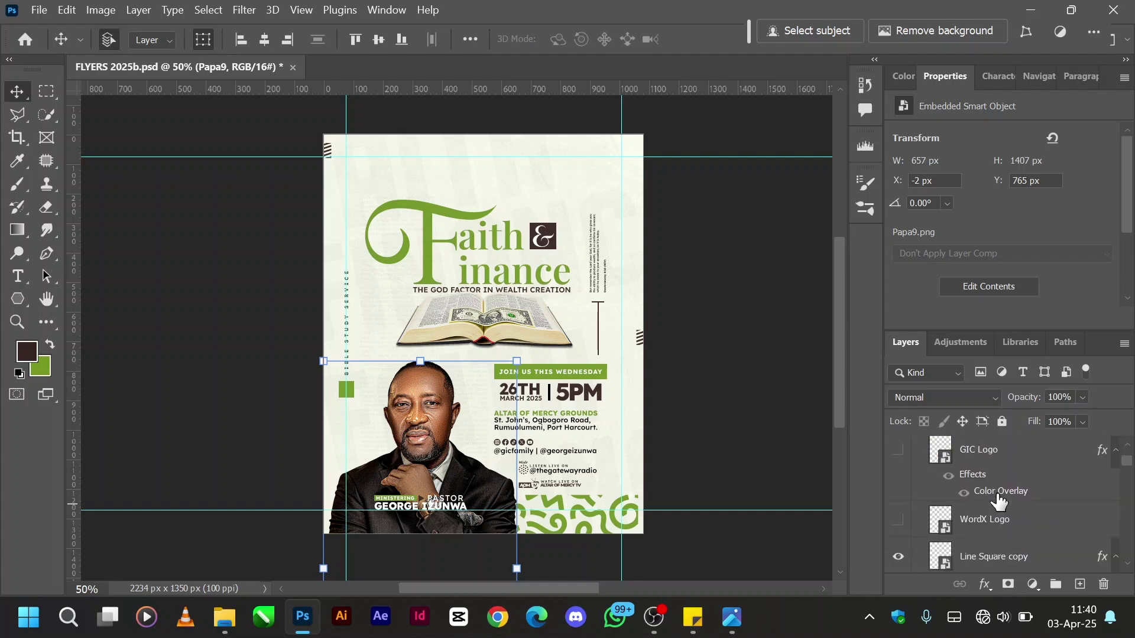
{"action": "left_click", "coordinate": [898, 520]}
{"action": "scroll", "coordinate": [979, 485], "scroll_direction": "up", "scroll_amount": 1}
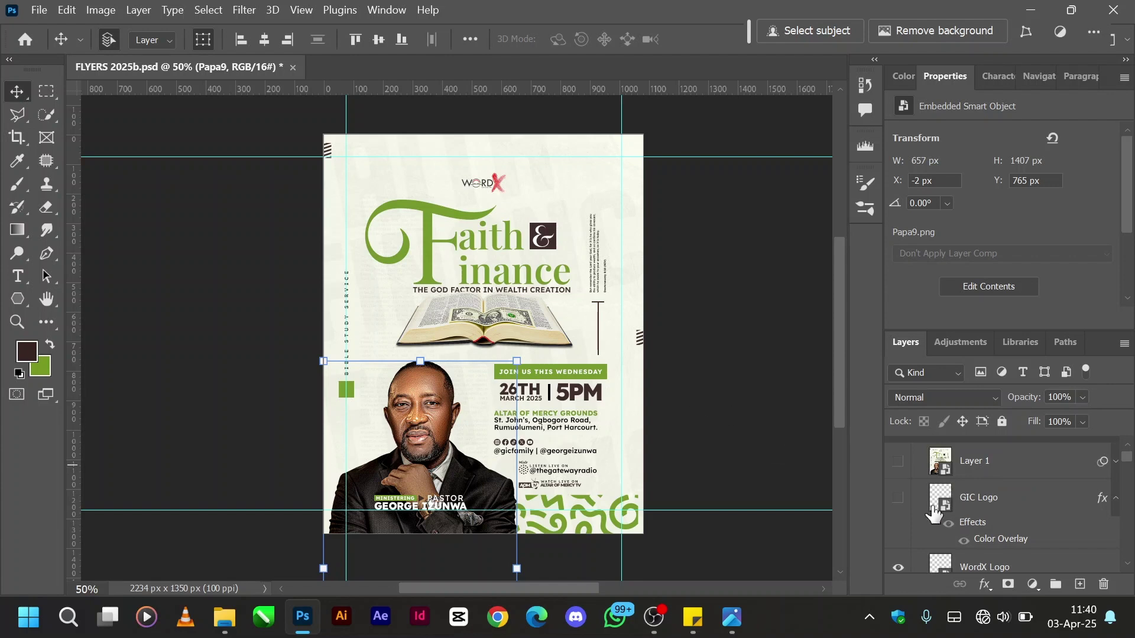
{"action": "left_click", "coordinate": [899, 503]}
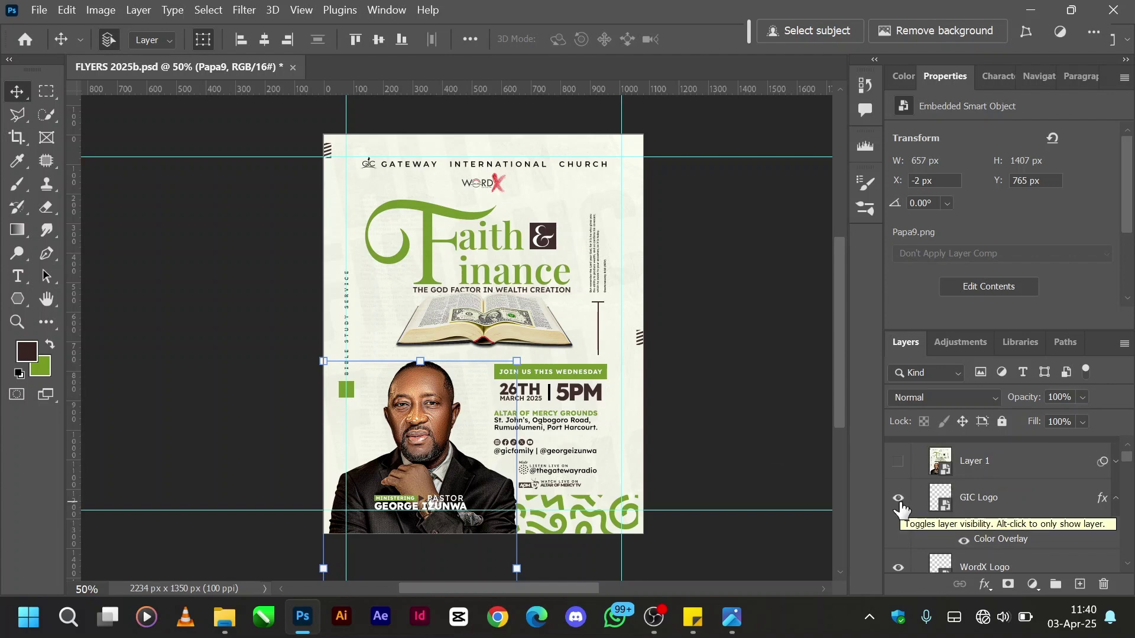
{"action": "left_click", "coordinate": [1008, 499]}
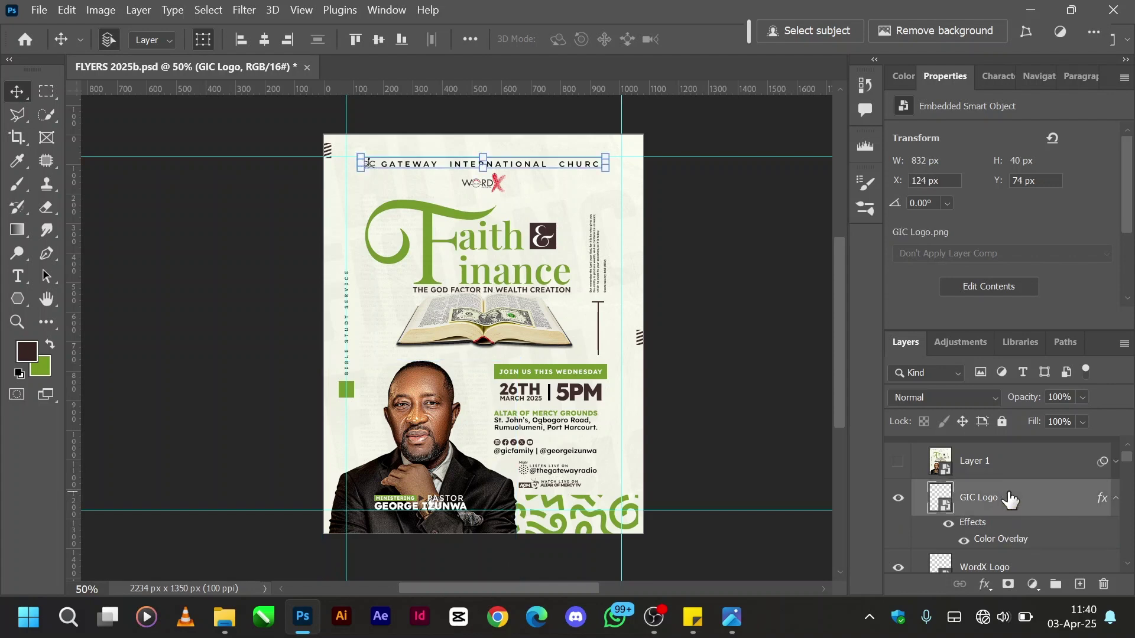
{"action": "left_click", "coordinate": [775, 418]}
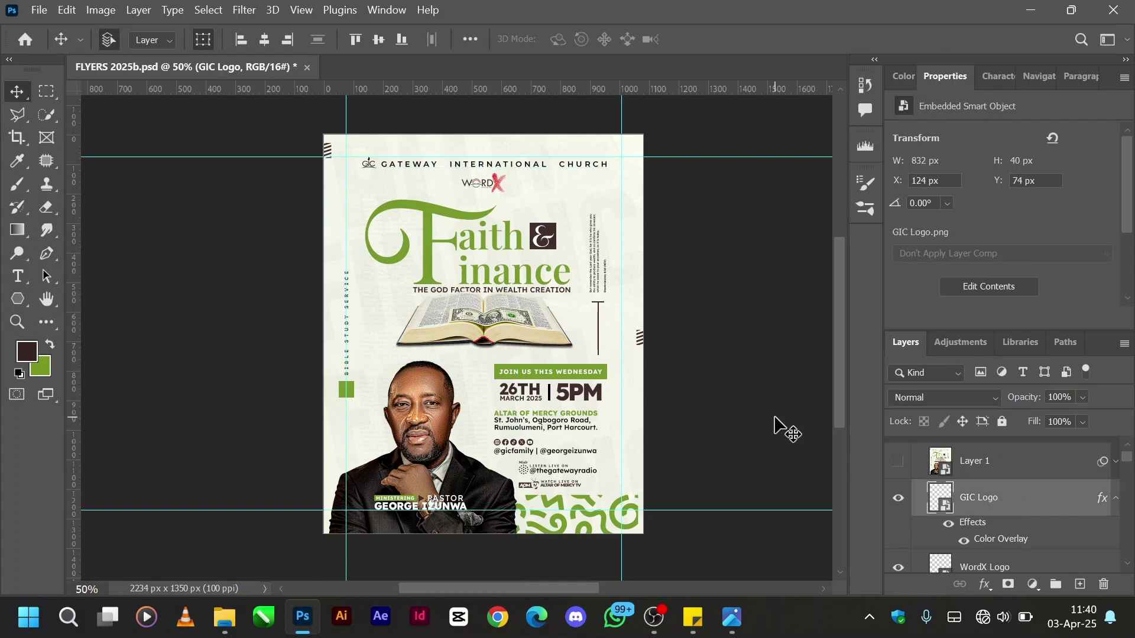
- Stamp all visible layers into a new merged layer directly above the "GIC Logo" layer
{"action": "left_click", "coordinate": [977, 500]}
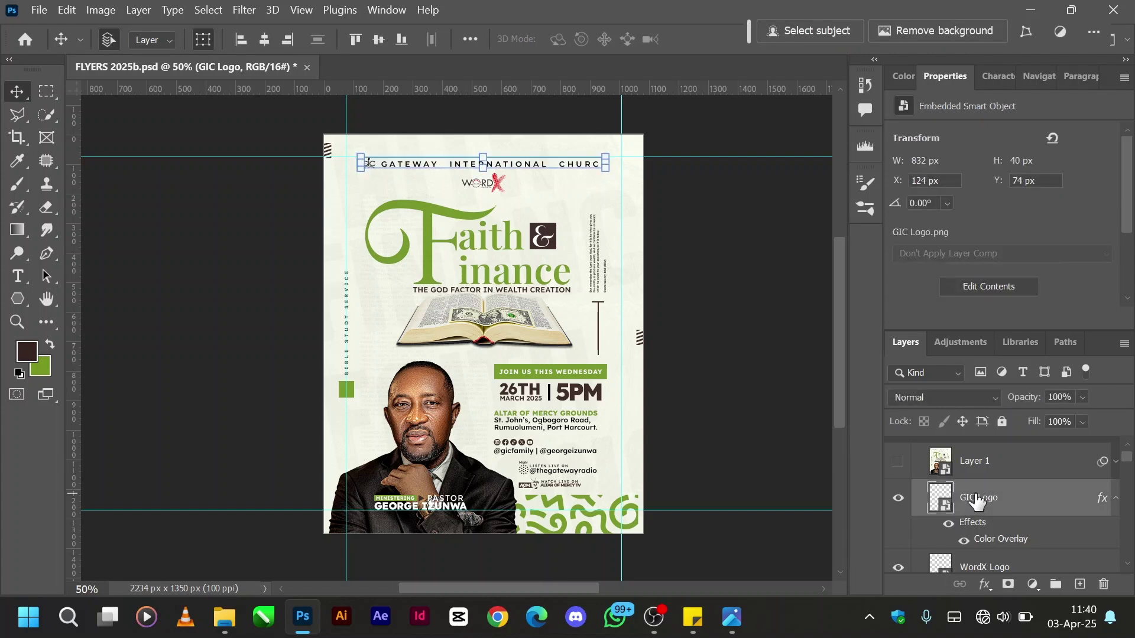
{"action": "key", "text": "super"}
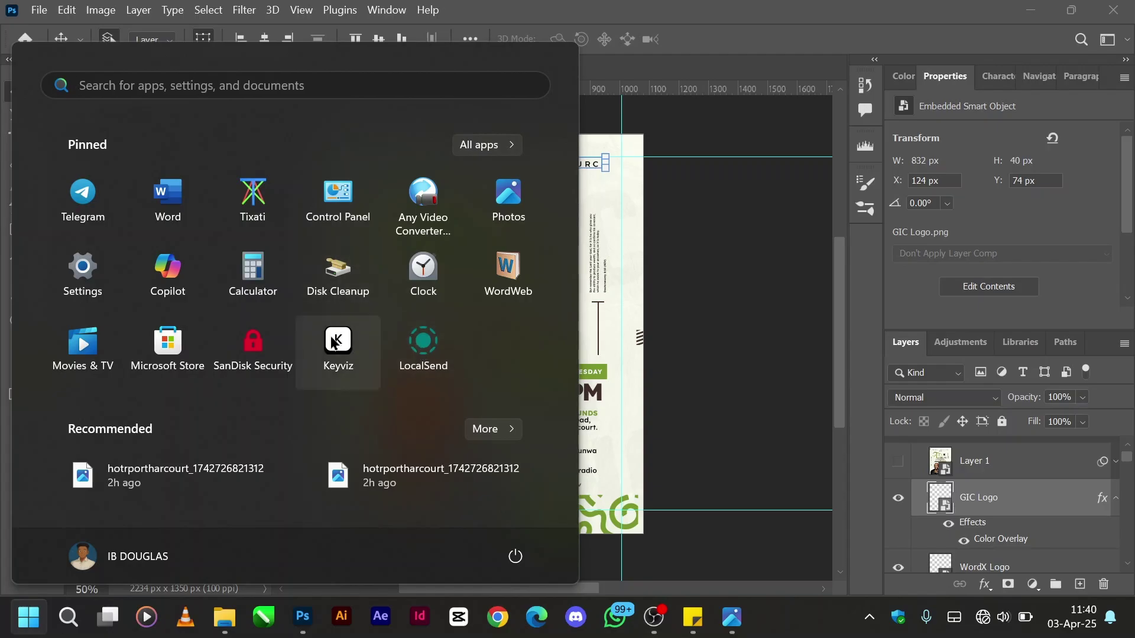
{"action": "key", "text": "super"}
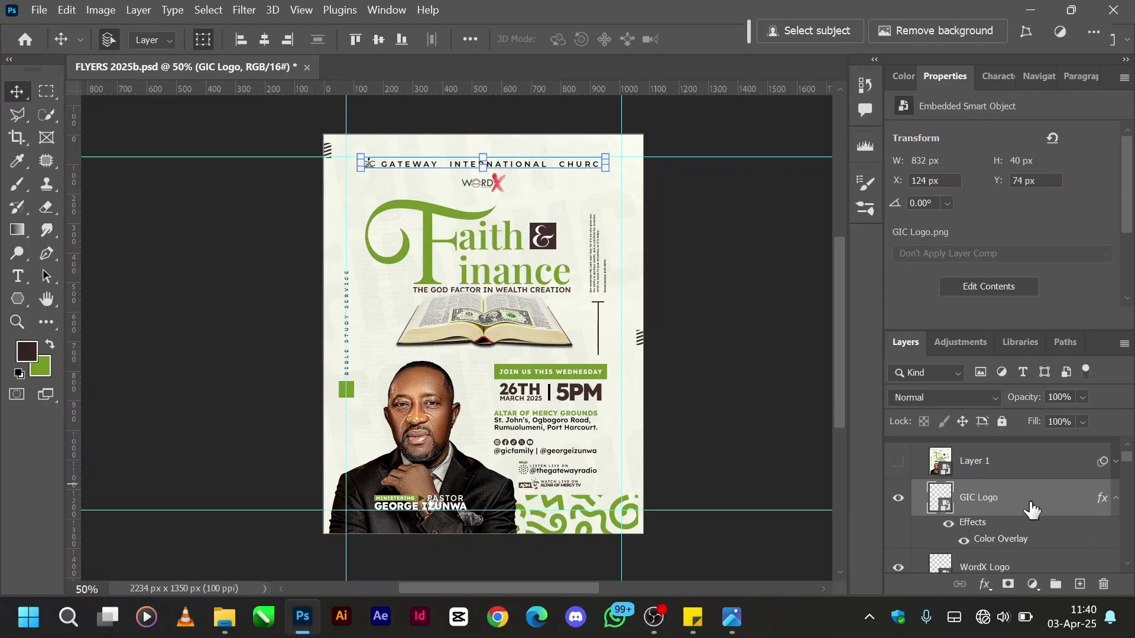
{"action": "left_click", "coordinate": [1032, 508]}
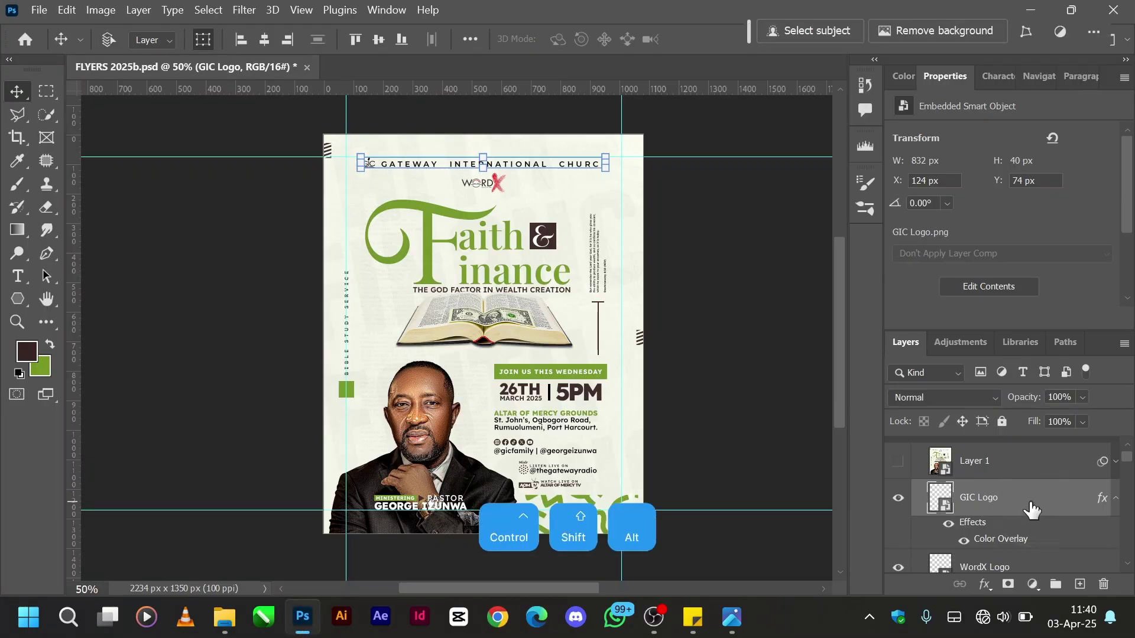
{"action": "key", "text": "ctrl+shift+alt+e"}
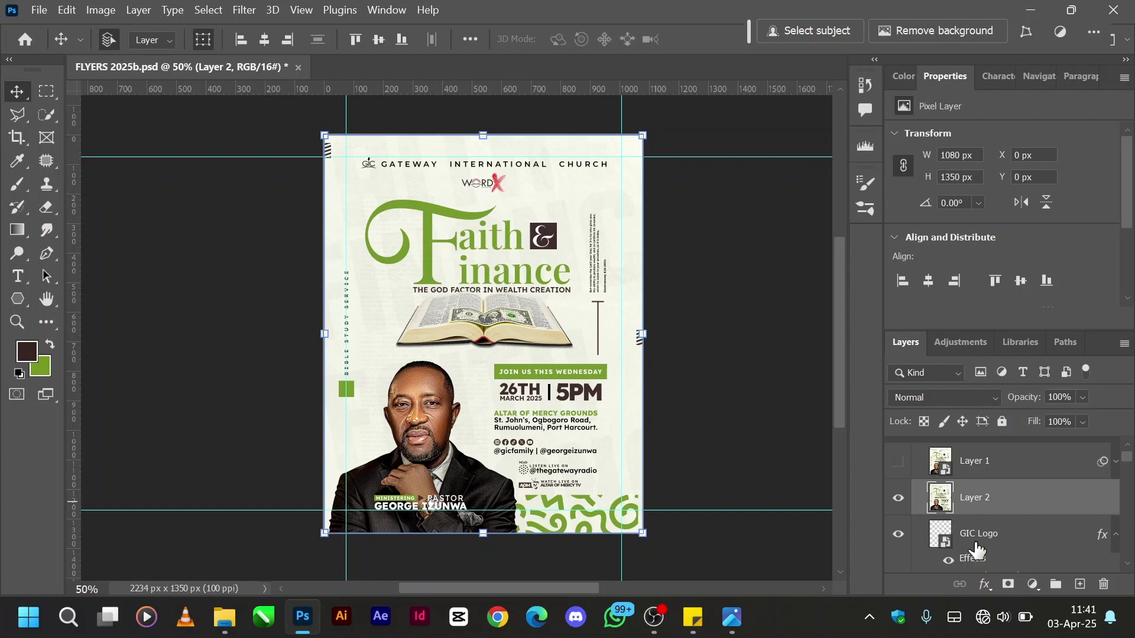
- Convert the merged flyer layer to a smart object
{"action": "key", "text": "ctrl+shift+period"}
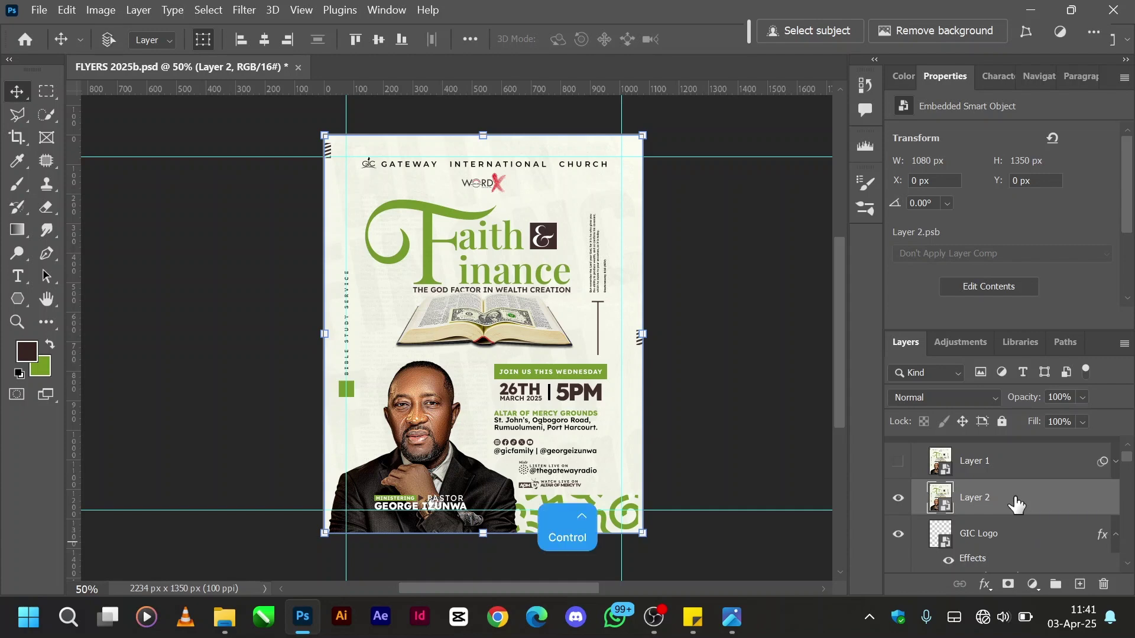
{"action": "key", "text": "ctrl+z"}
{"action": "right_click", "coordinate": [1017, 503]}
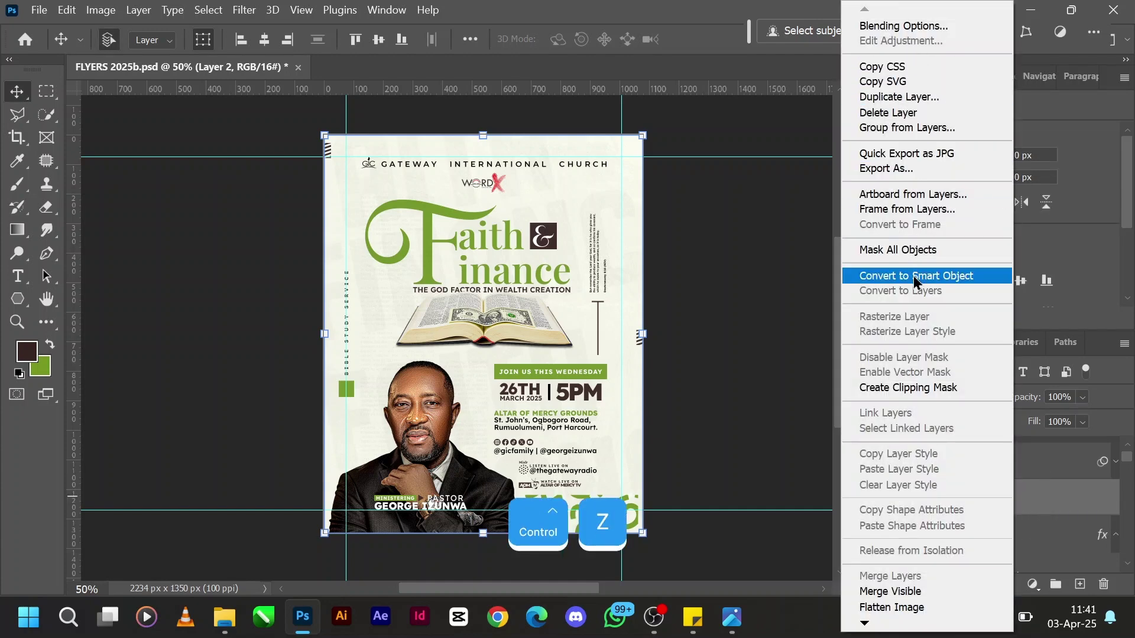
{"action": "left_click", "coordinate": [1038, 499]}
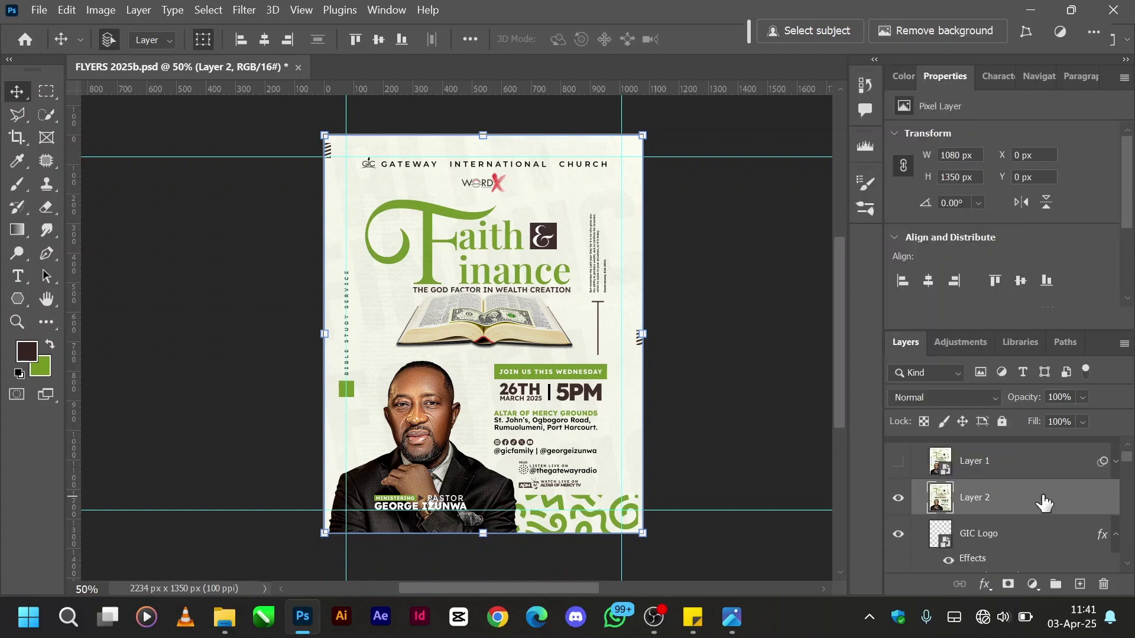
{"action": "key", "text": "ctrl+shift+period"}
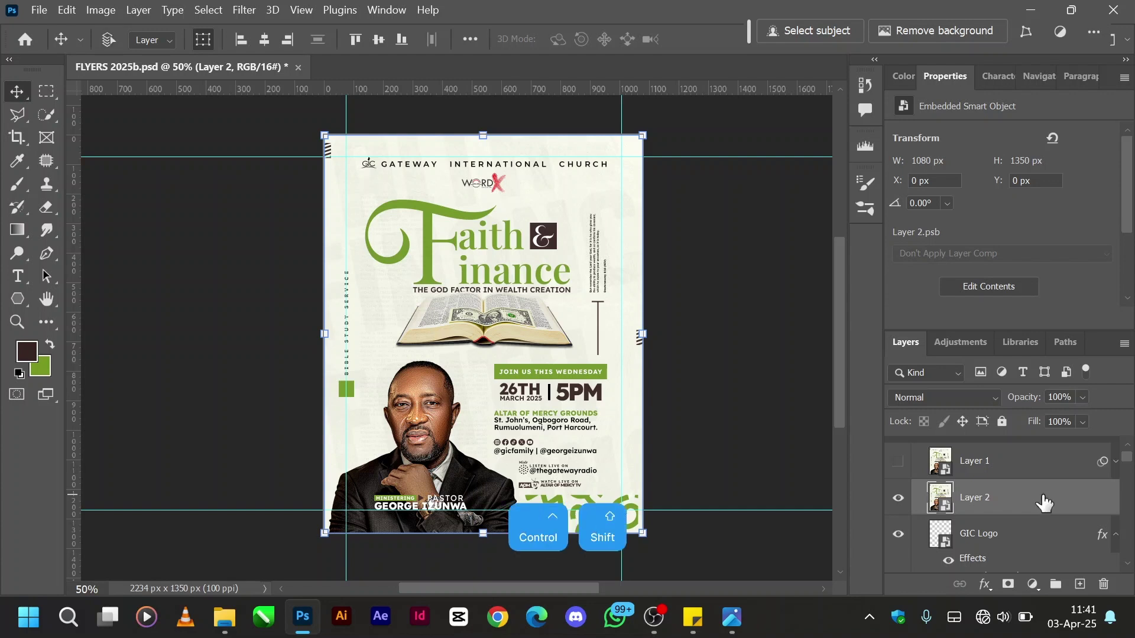
- Try Camera Raw effects on the merged flyer layer with Clarity +11, Grain 12 and Texture +9
{"action": "key", "text": "ctrl+shift+a"}
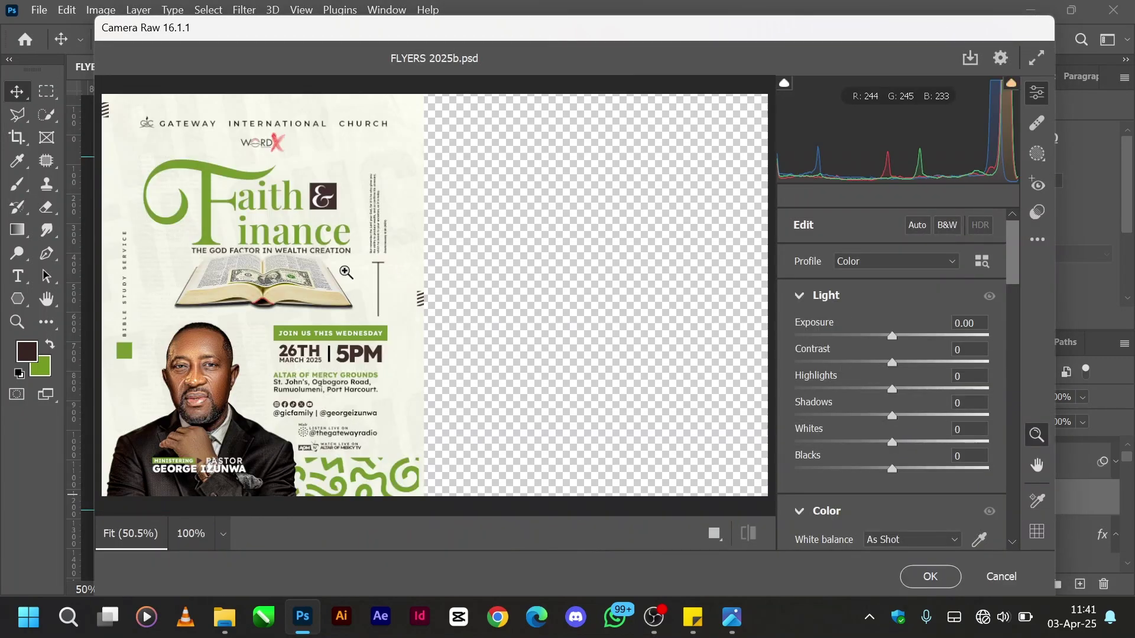
{"action": "scroll", "coordinate": [925, 400], "scroll_direction": "down", "scroll_amount": 5}
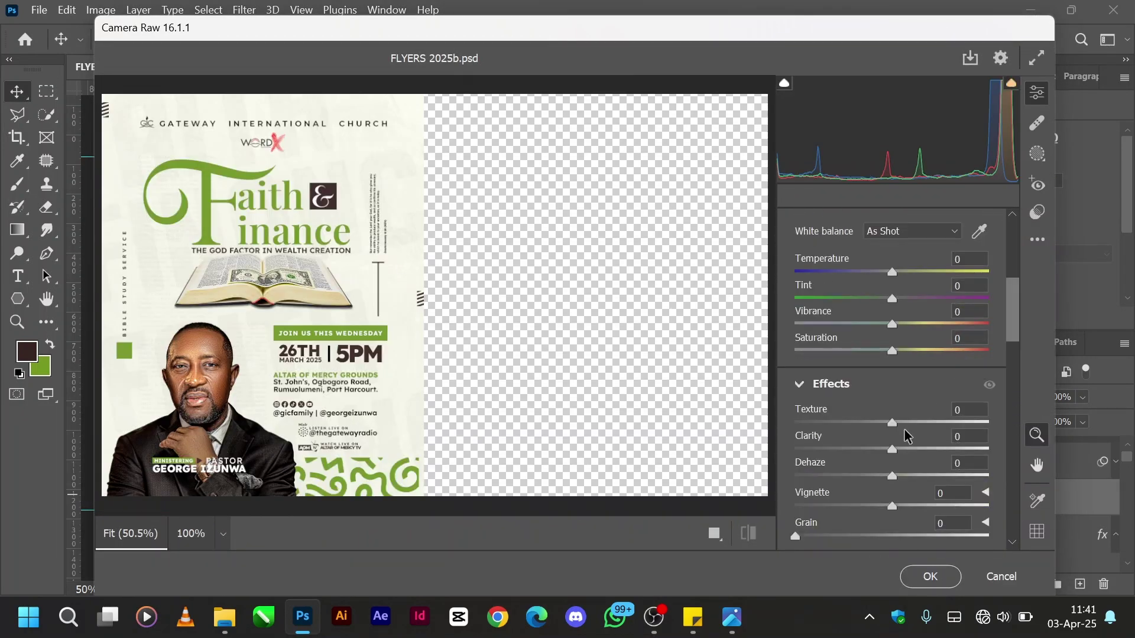
{"action": "left_click_drag", "start_coordinate": [893, 455], "coordinate": [905, 454]}
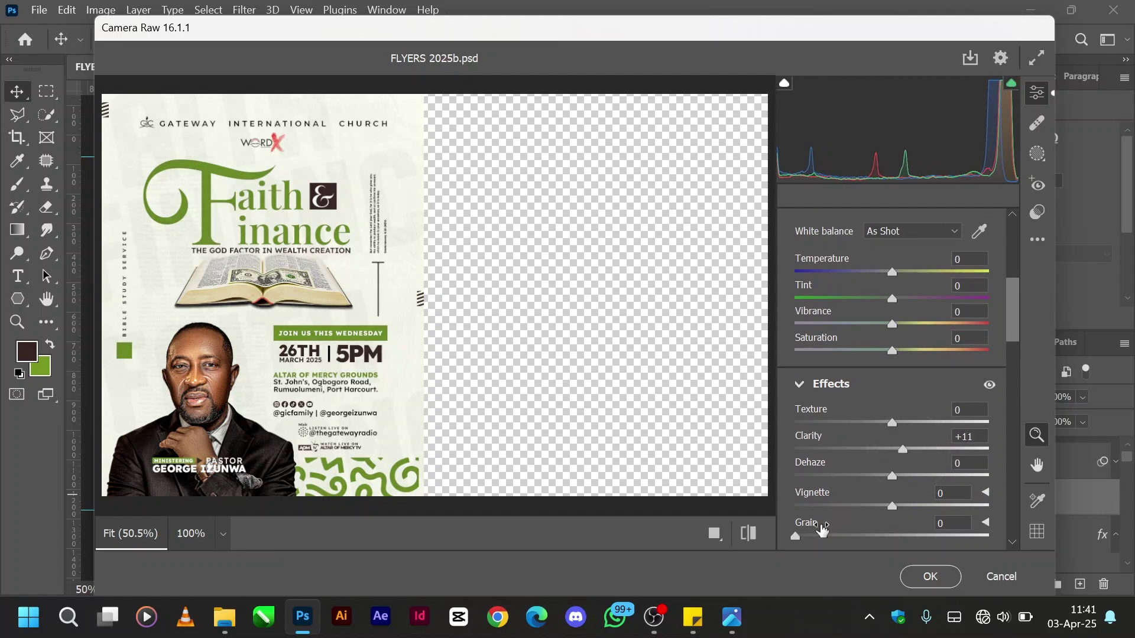
{"action": "left_click_drag", "start_coordinate": [797, 538], "coordinate": [821, 537]}
{"action": "mouse_move", "coordinate": [894, 424]}
{"action": "left_mouse_down"}
{"action": "mouse_move", "coordinate": [998, 424]}
{"action": "mouse_move", "coordinate": [879, 430]}
{"action": "mouse_move", "coordinate": [907, 431]}
{"action": "left_mouse_up"}
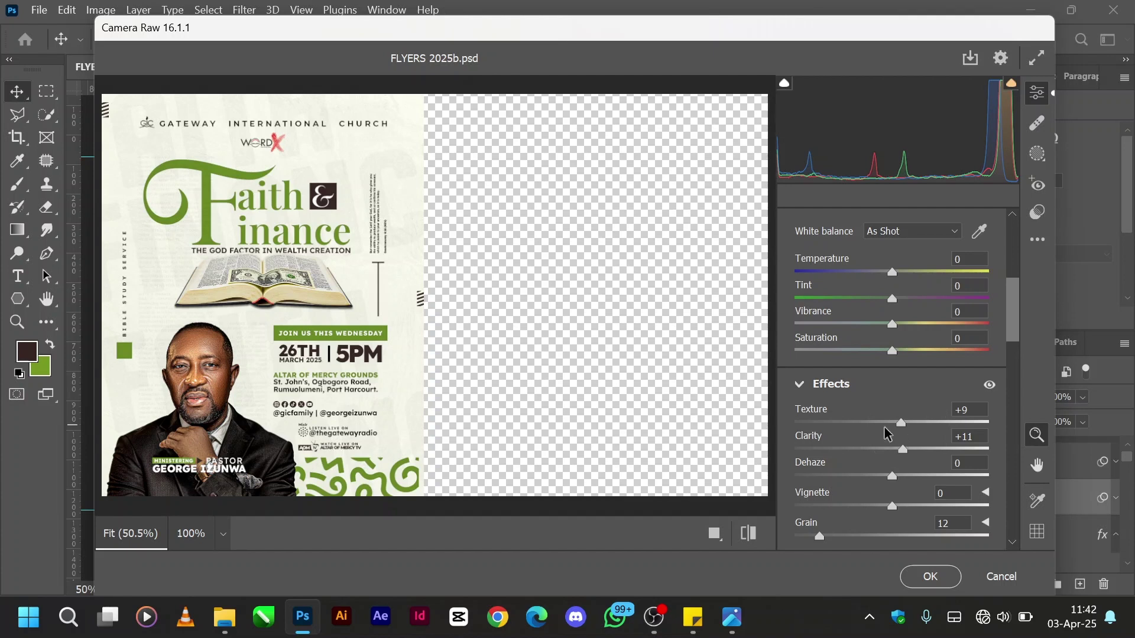
- Try Camera Raw light settings of Blacks -18, Contrast +9 and Highlights -13, and dismiss the filter without applying it
{"action": "scroll", "coordinate": [889, 435], "scroll_direction": "up", "scroll_amount": 5}
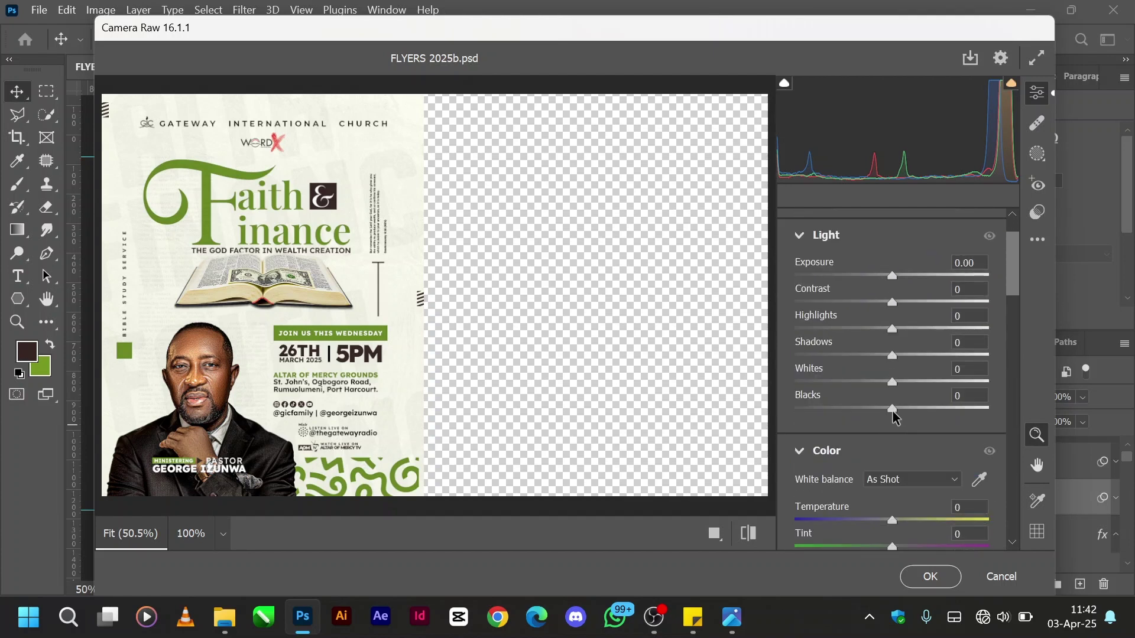
{"action": "mouse_move", "coordinate": [894, 414]}
{"action": "left_mouse_down"}
{"action": "mouse_move", "coordinate": [932, 413]}
{"action": "mouse_move", "coordinate": [840, 421]}
{"action": "mouse_move", "coordinate": [877, 413]}
{"action": "left_mouse_up"}
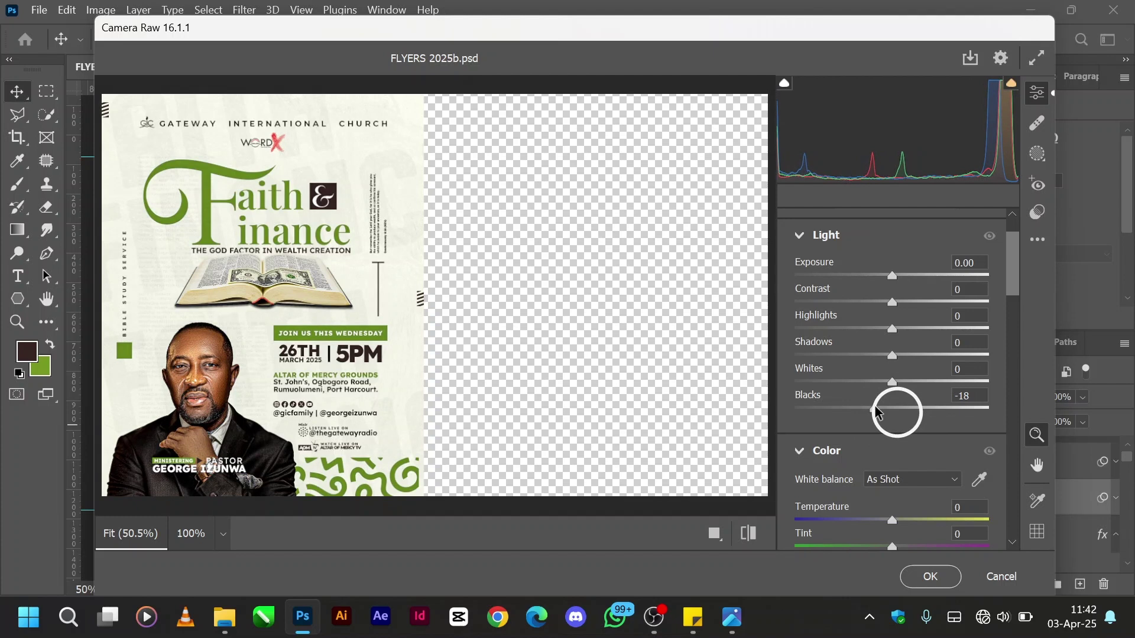
{"action": "left_click_drag", "start_coordinate": [894, 304], "coordinate": [881, 335]}
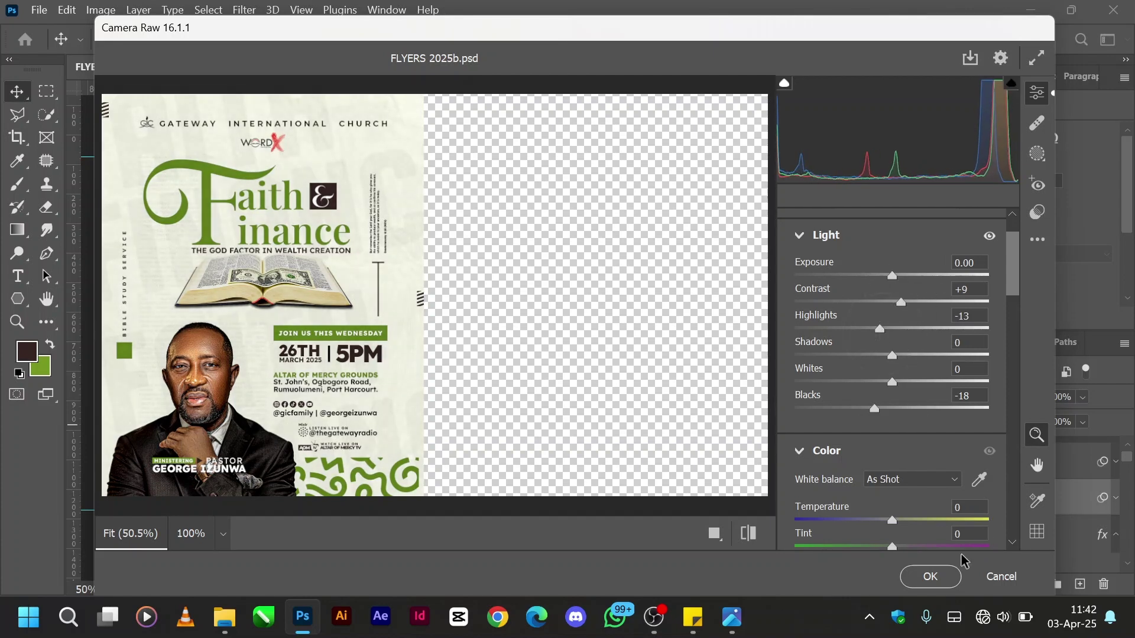
{"action": "left_click", "coordinate": [1001, 578]}
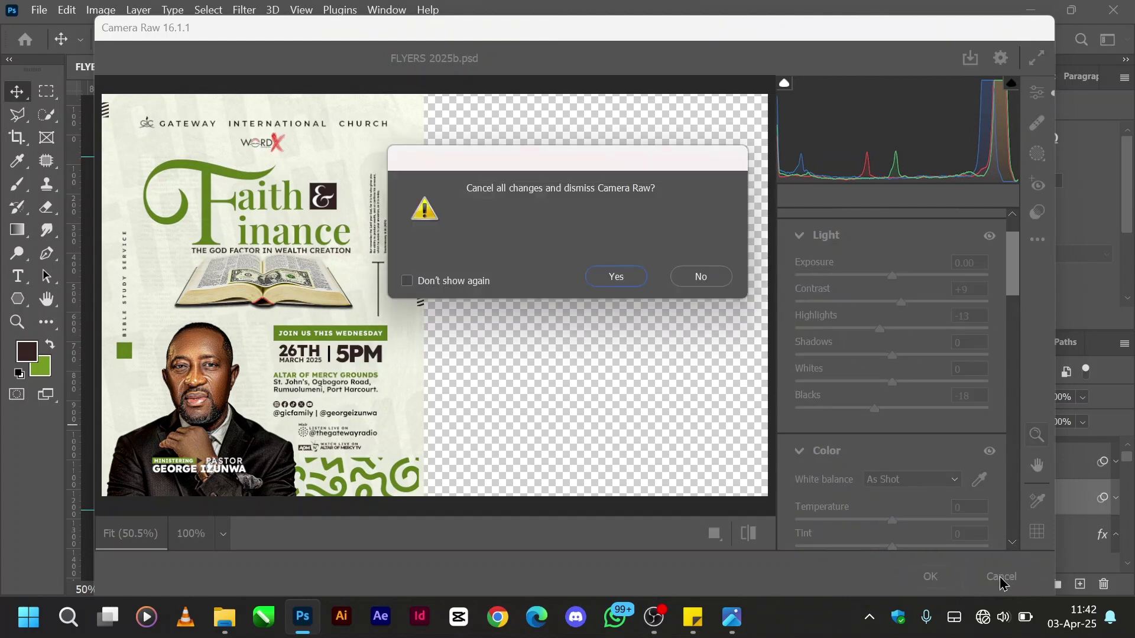
{"action": "left_click", "coordinate": [615, 276]}
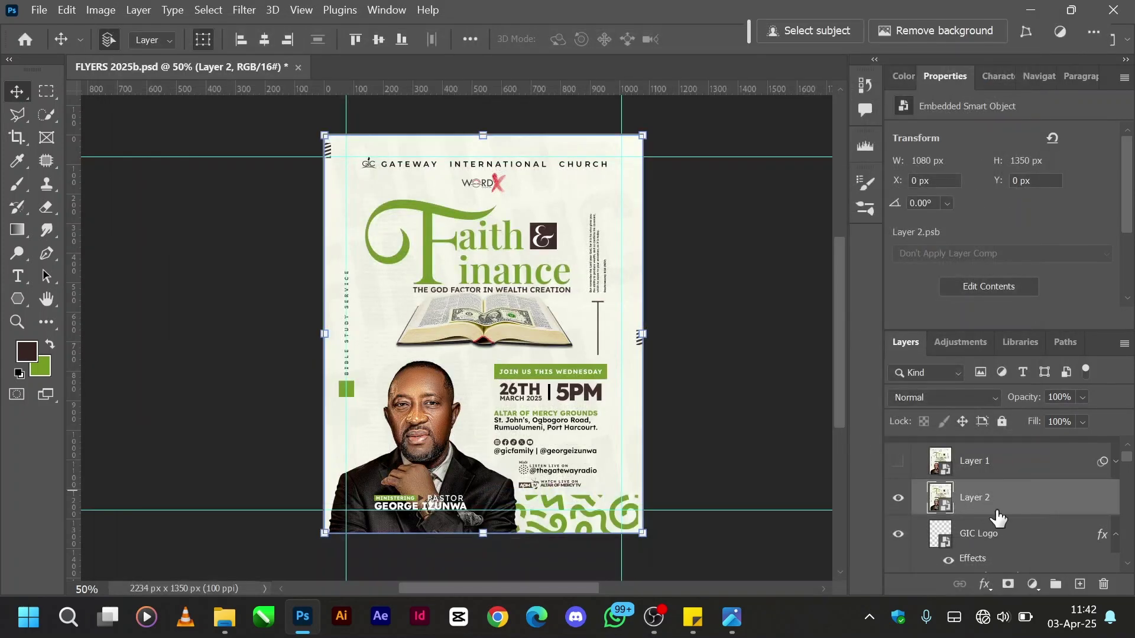
- Hide "Layer 2", and show and select the already graded "Layer 1" above it
{"action": "left_click", "coordinate": [898, 498]}
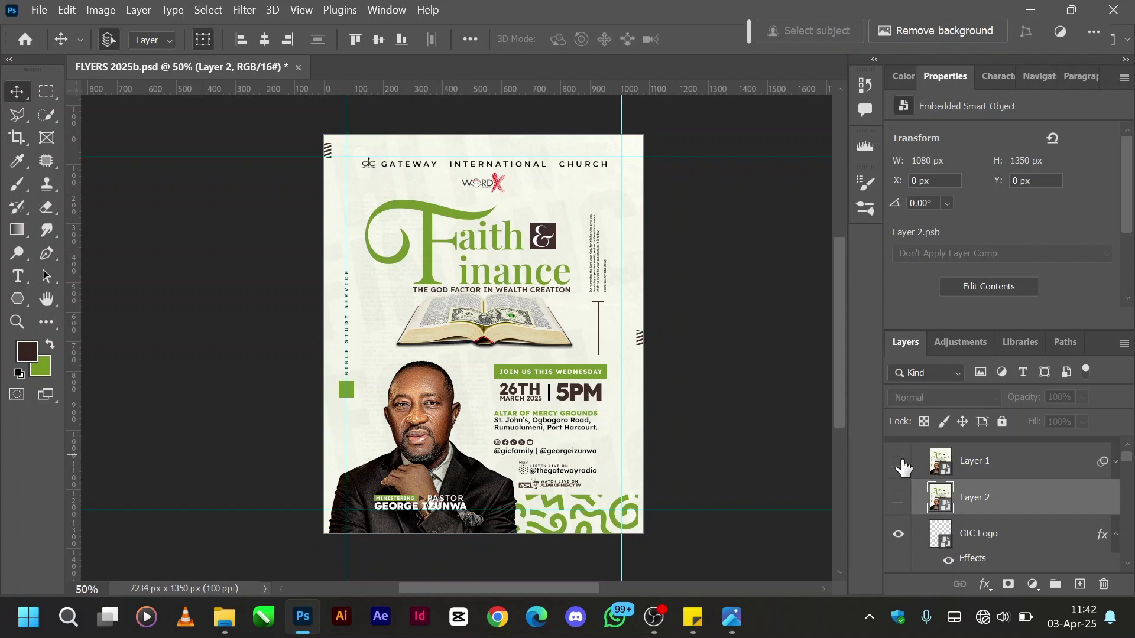
{"action": "left_click", "coordinate": [899, 462]}
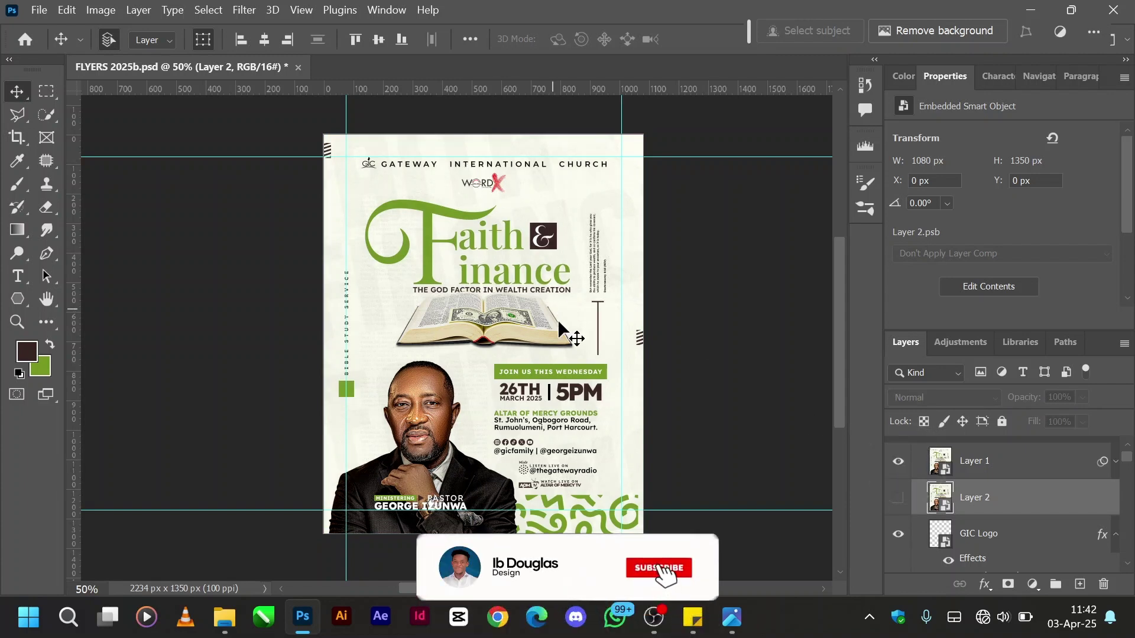
{"action": "left_click", "coordinate": [969, 462]}
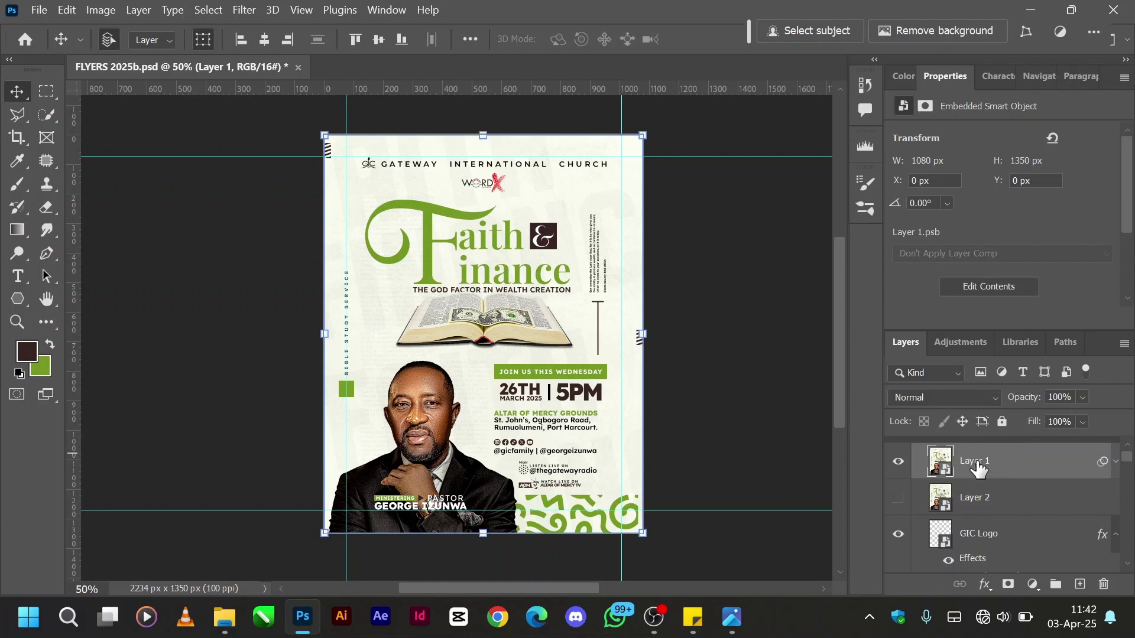
- Collapse "Artboard 1" and duplicate the whole artboard within the document
{"action": "scroll", "coordinate": [981, 468], "scroll_direction": "up", "scroll_amount": 1}
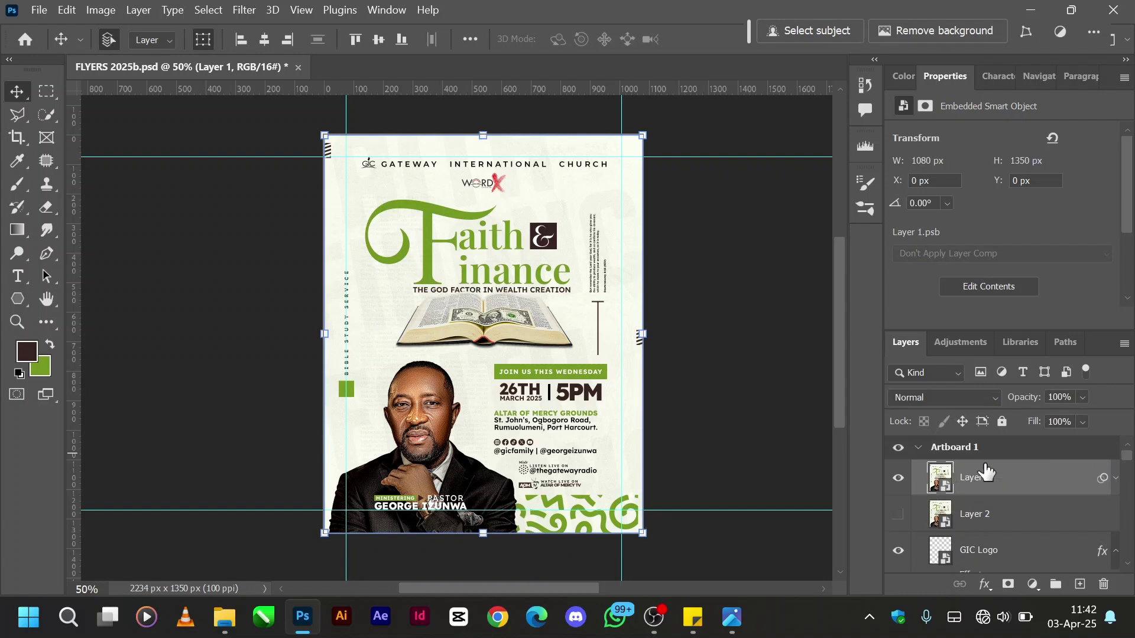
{"action": "left_click", "coordinate": [916, 448]}
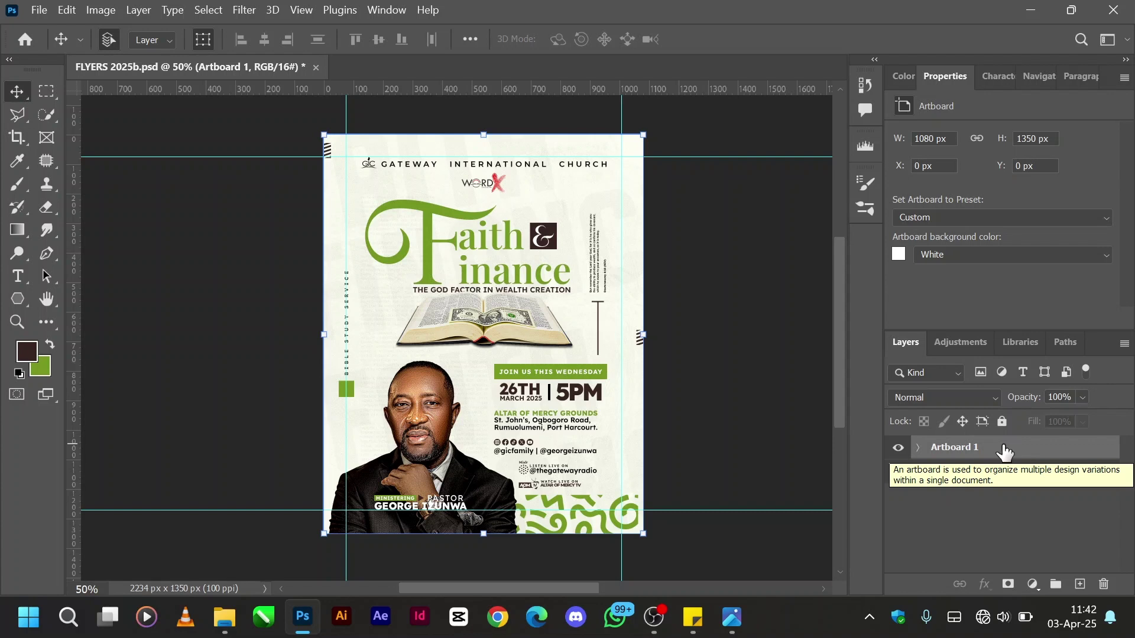
{"action": "key", "text": "alt"}
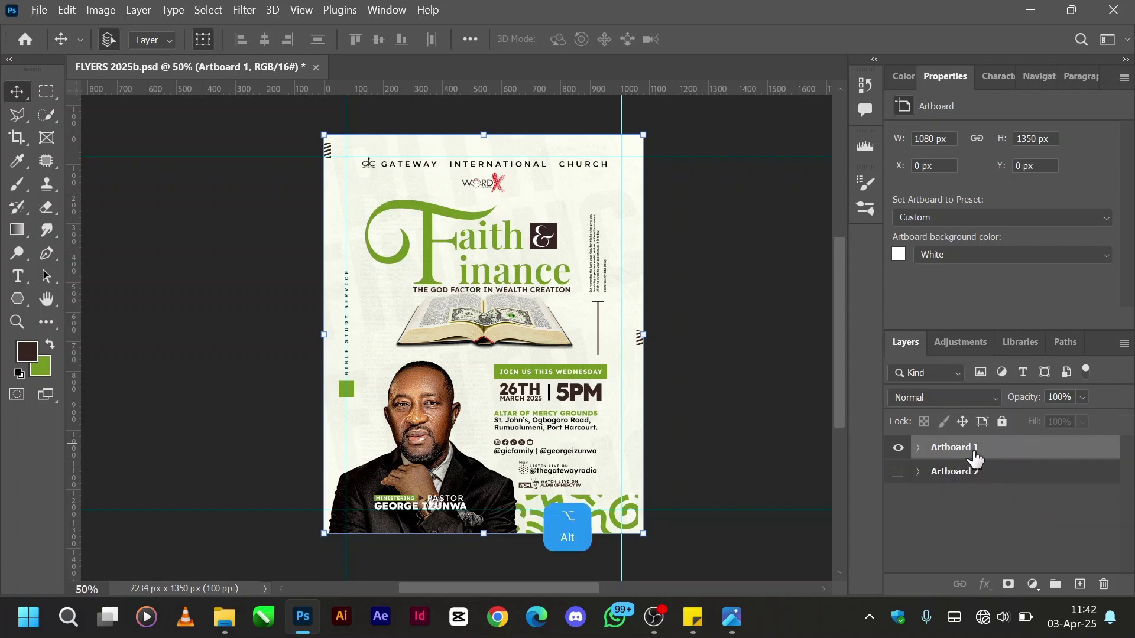
{"action": "left_click", "coordinate": [995, 453], "text": "alt"}
{"action": "left_click_drag", "start_coordinate": [985, 455], "coordinate": [986, 470]}
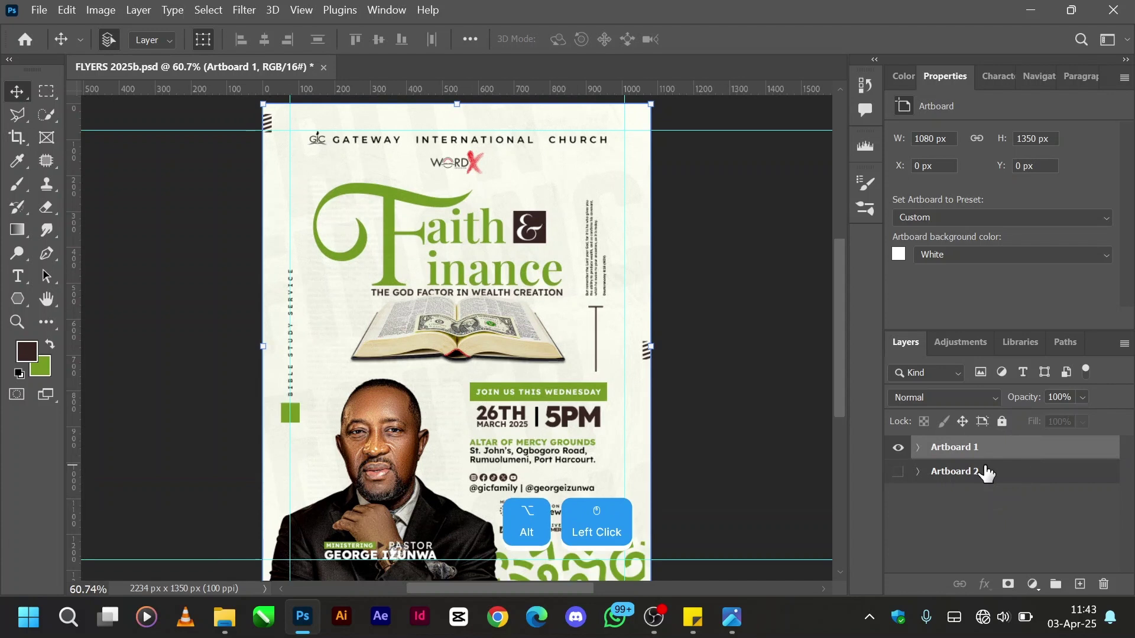
{"action": "key", "text": "ctrl+minus"}
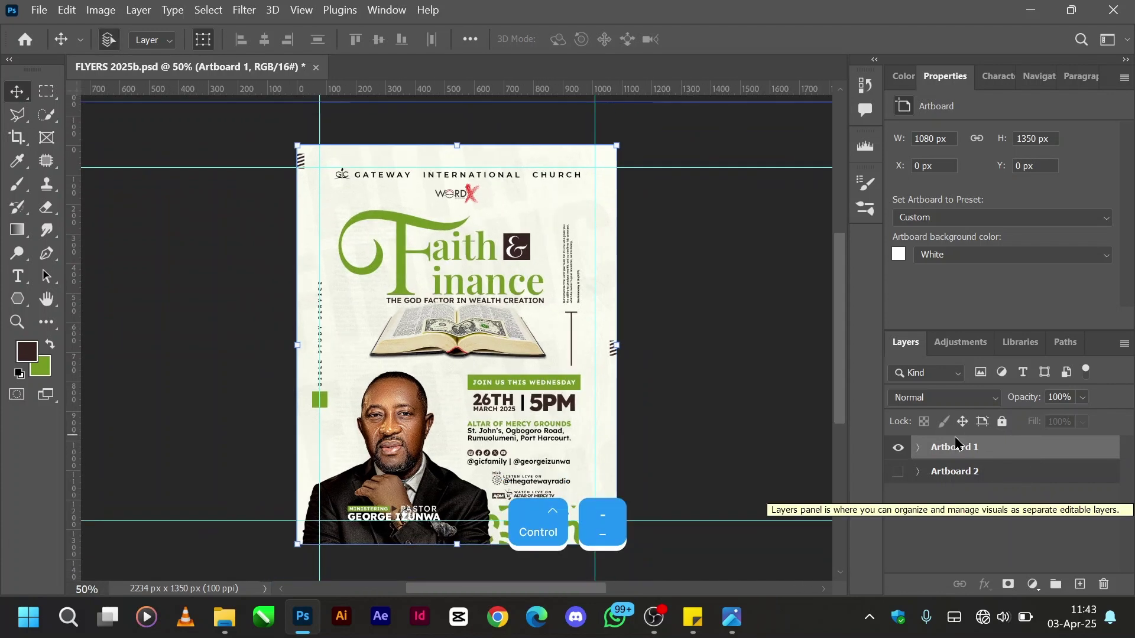
{"action": "left_click_drag", "start_coordinate": [985, 455], "coordinate": [987, 470]}
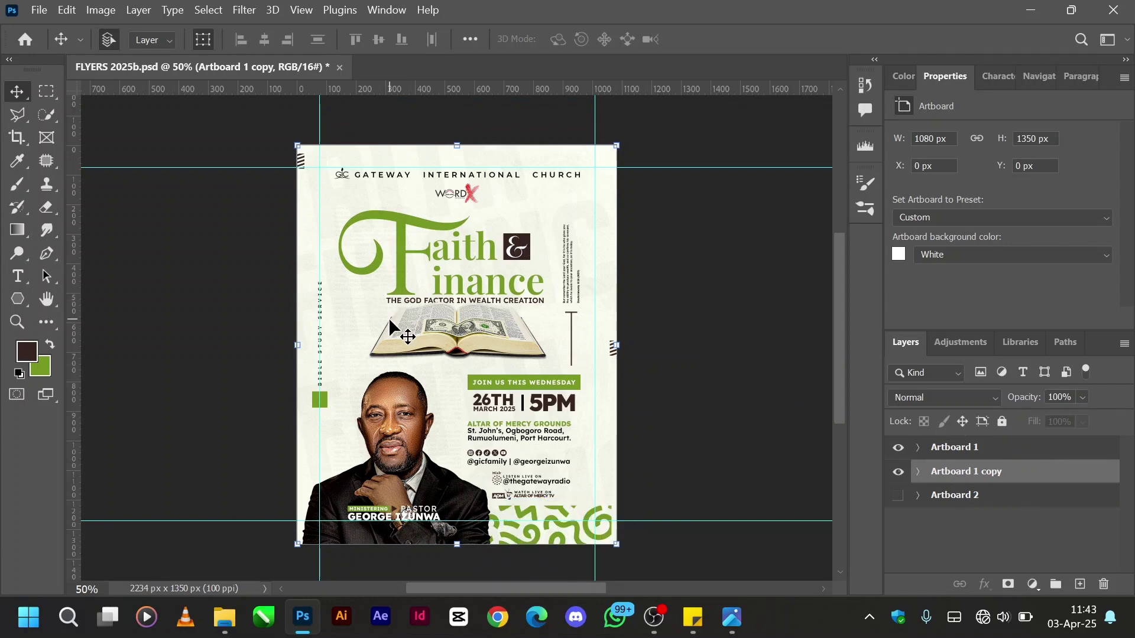
- Move the duplicated artboard beside the original, at about X 1130 px and Y 0 px, and collapse "Artboard 1"
{"action": "left_click_drag", "start_coordinate": [389, 321], "coordinate": [720, 328]}
{"action": "left_click_drag", "start_coordinate": [724, 322], "coordinate": [725, 323]}
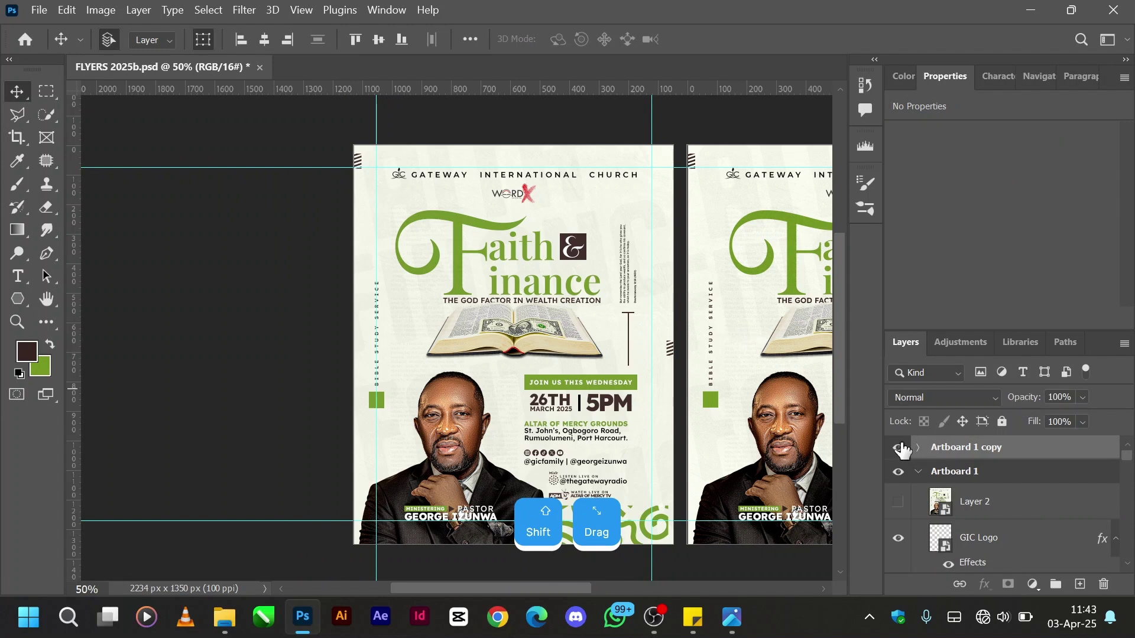
{"action": "left_click", "coordinate": [918, 471]}
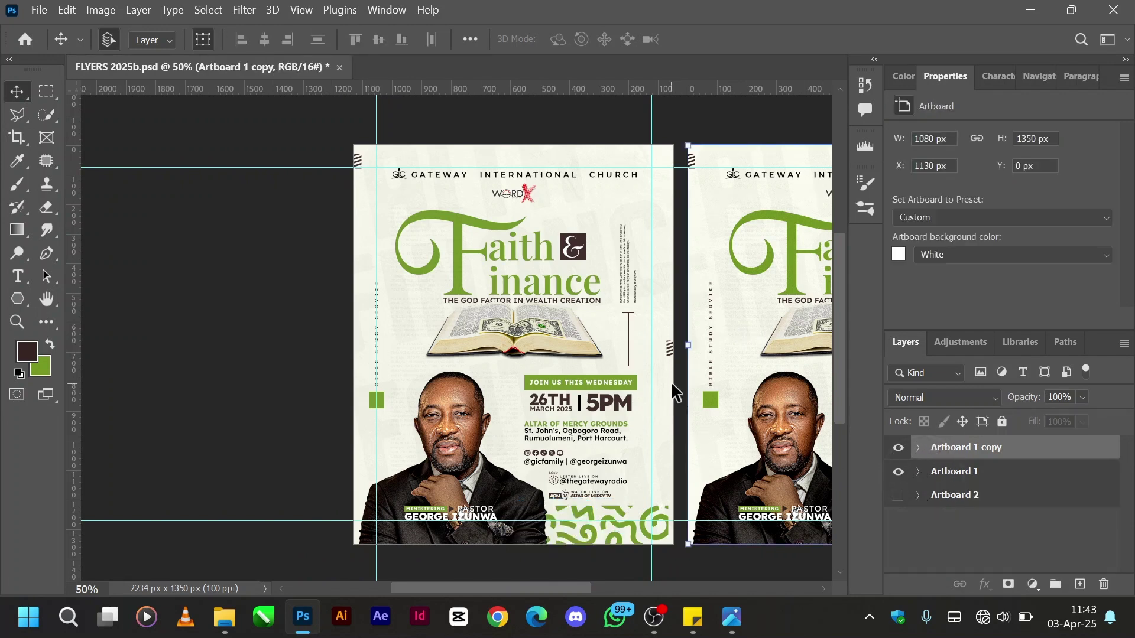
{"action": "scroll", "coordinate": [670, 381], "scroll_direction": "right", "scroll_amount": 5}
{"action": "scroll", "coordinate": [670, 381], "scroll_direction": "right", "scroll_amount": 1}
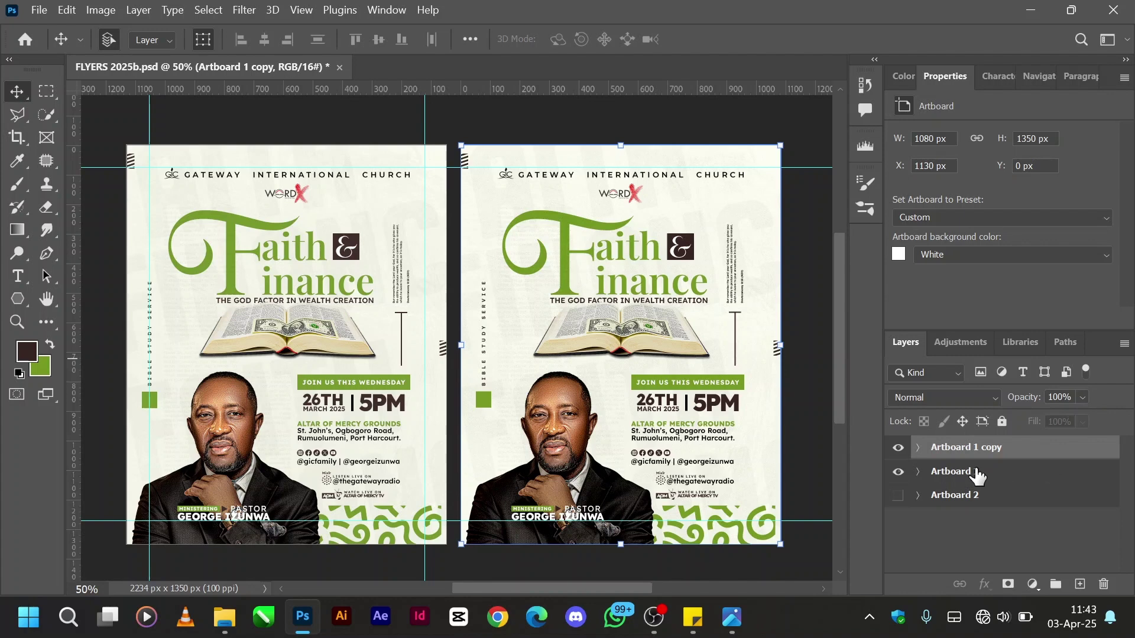
- Toggle the visibility of "Artboard 1 copy" off and on, expand it and select its uppermost "Layer 1"
{"action": "left_click", "coordinate": [905, 454]}
{"action": "left_click", "coordinate": [905, 454]}
{"action": "left_click", "coordinate": [916, 449]}
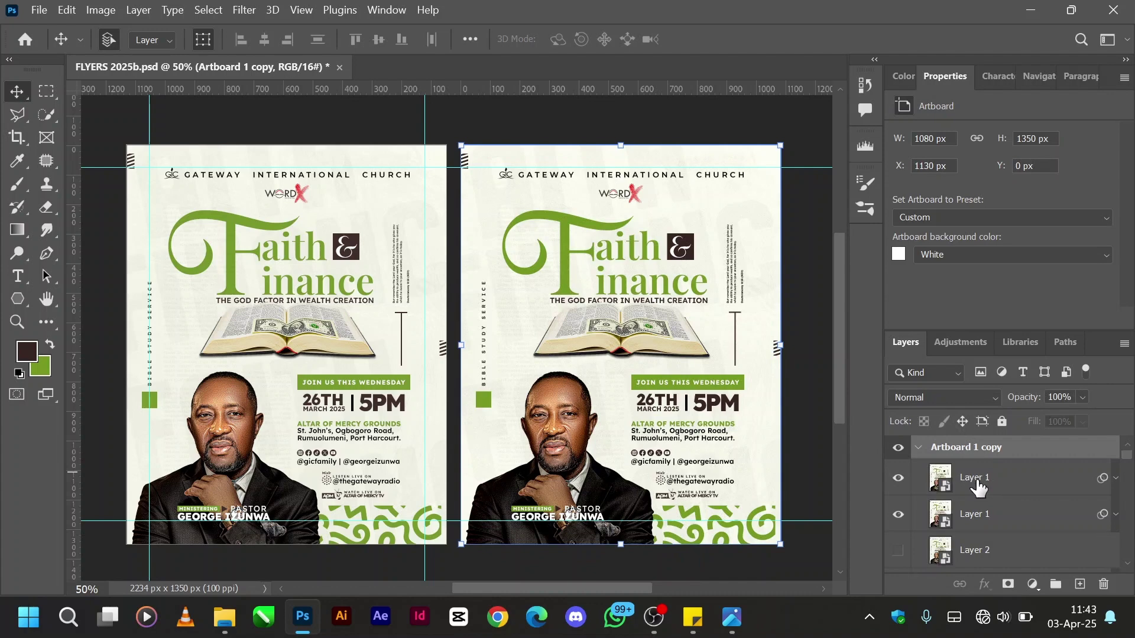
{"action": "left_click", "coordinate": [977, 485]}
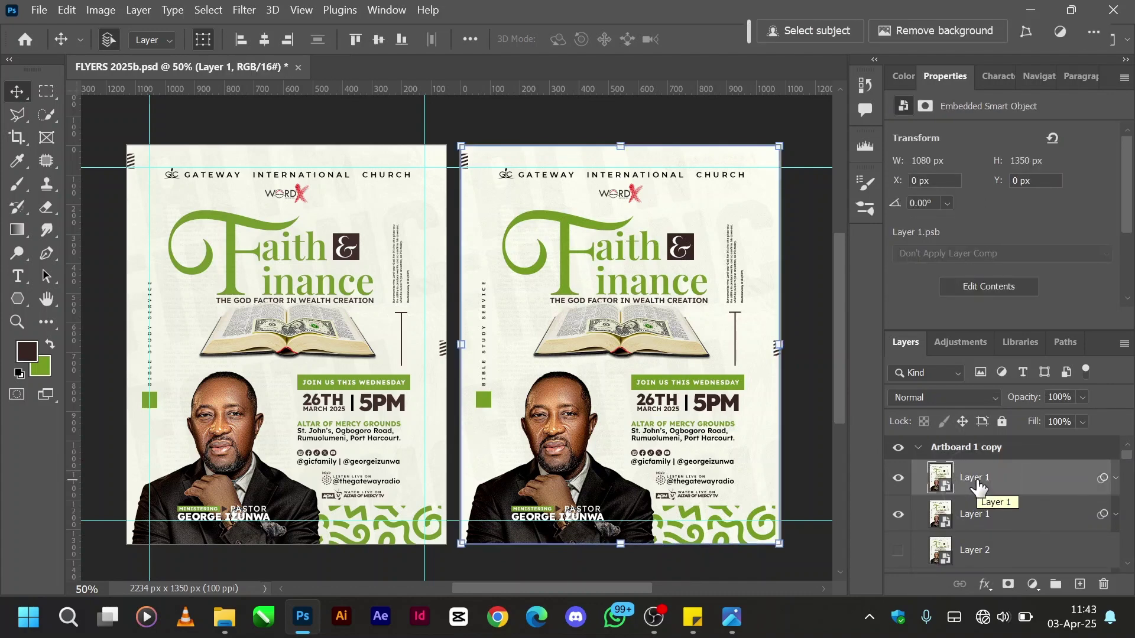
- Try a Hue/Saturation adjustment on the flyer's green title with the Yellows hue at +12, and dismiss it without applying
{"action": "key", "text": "ctrl+u"}
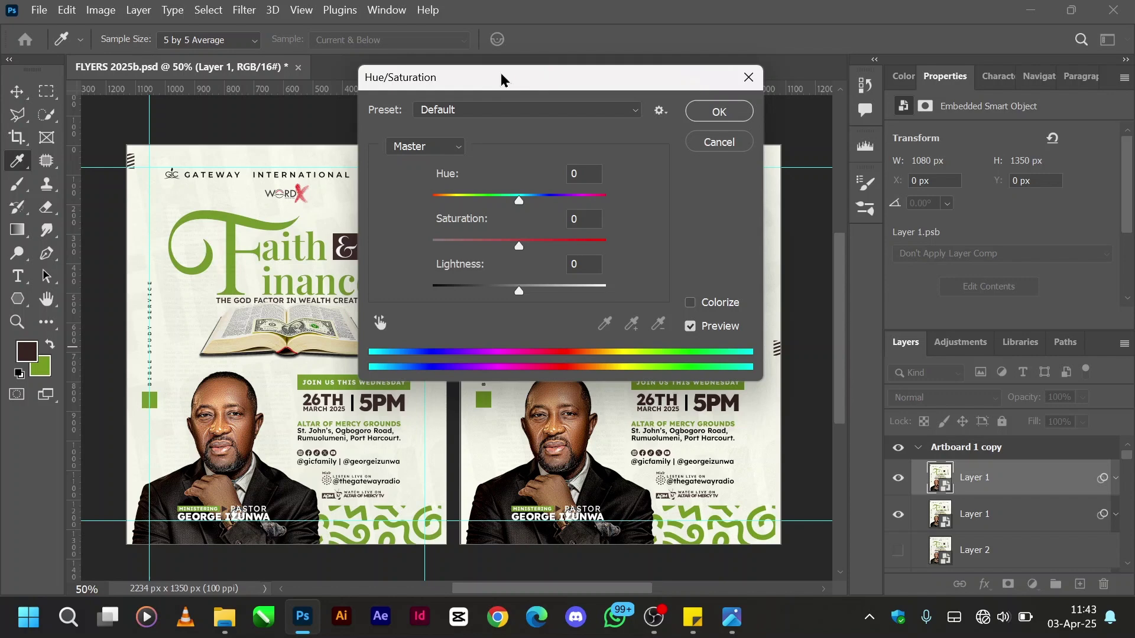
{"action": "left_click_drag", "start_coordinate": [501, 73], "coordinate": [909, 63]}
{"action": "left_click", "coordinate": [785, 311]}
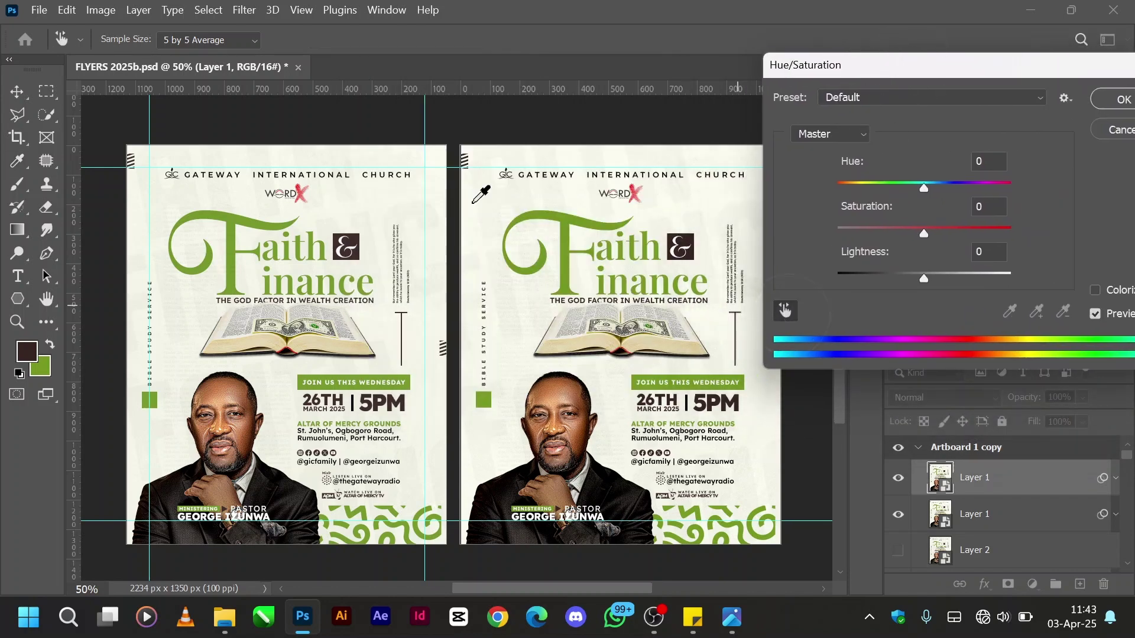
{"action": "left_click", "coordinate": [565, 225]}
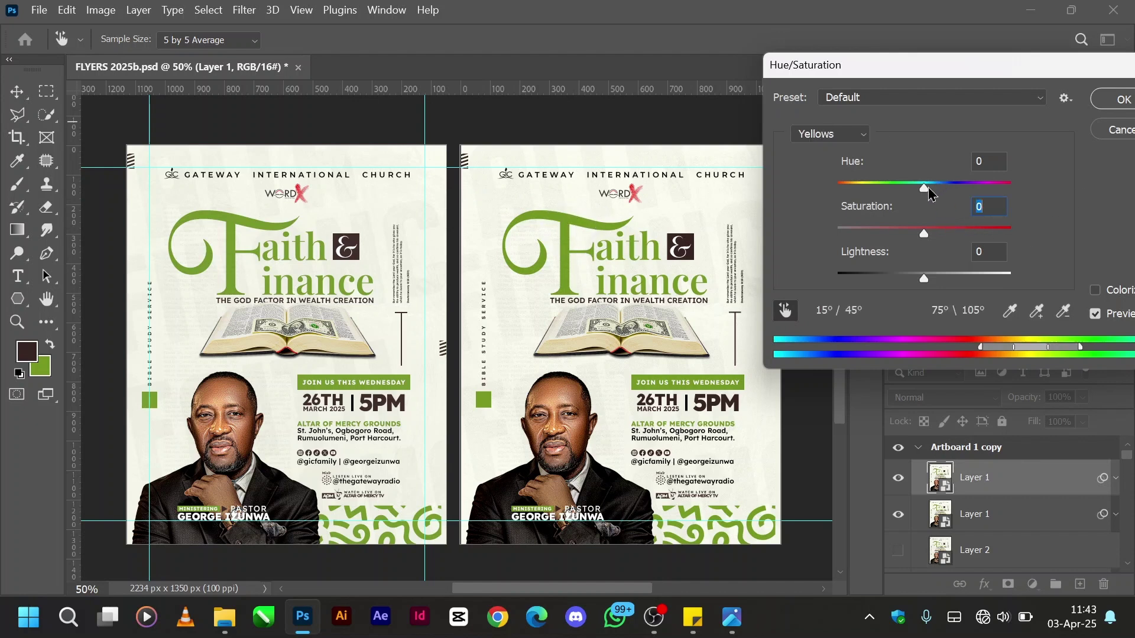
{"action": "left_click_drag", "start_coordinate": [924, 186], "coordinate": [958, 184]}
{"action": "left_click", "coordinate": [870, 179]}
{"action": "left_click_drag", "start_coordinate": [878, 183], "coordinate": [936, 184]}
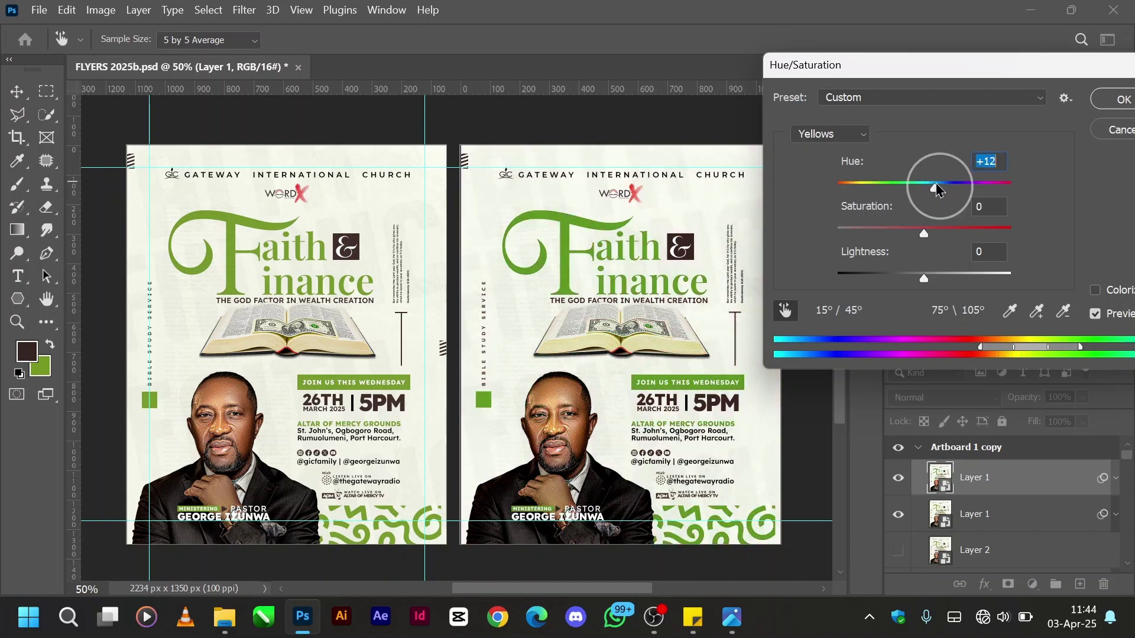
{"action": "left_click", "coordinate": [1124, 137]}
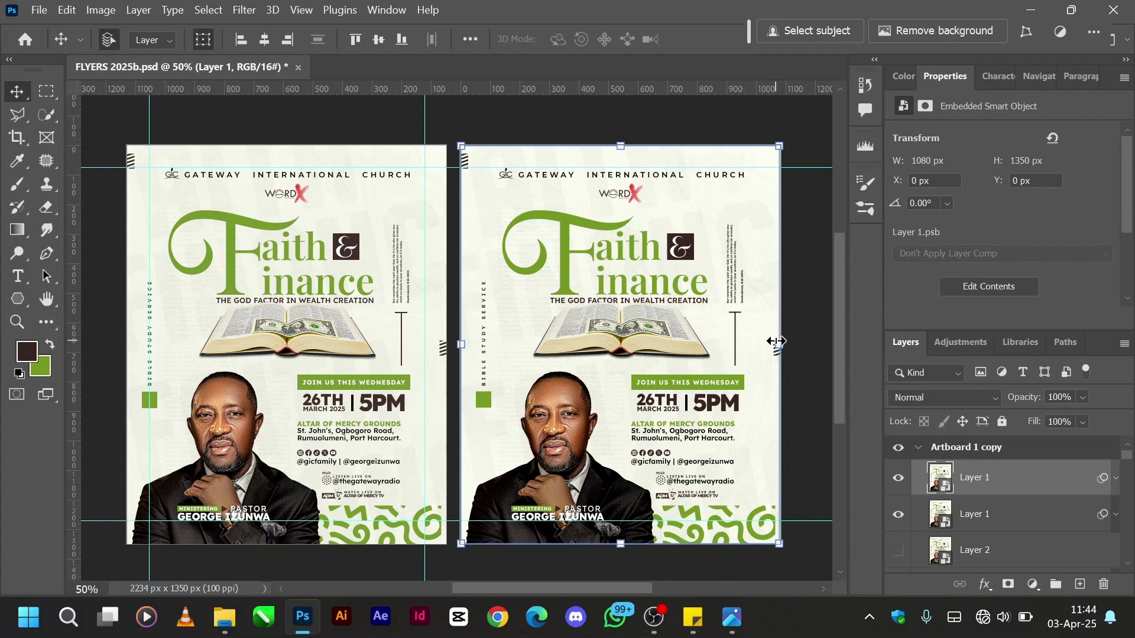
- Hide the lower "Layer 1" in the copied artboard and open the upper one in the Camera Raw filter at 50% zoom
{"action": "left_click", "coordinate": [898, 515]}
{"action": "key", "text": "ctrl+shift+a"}
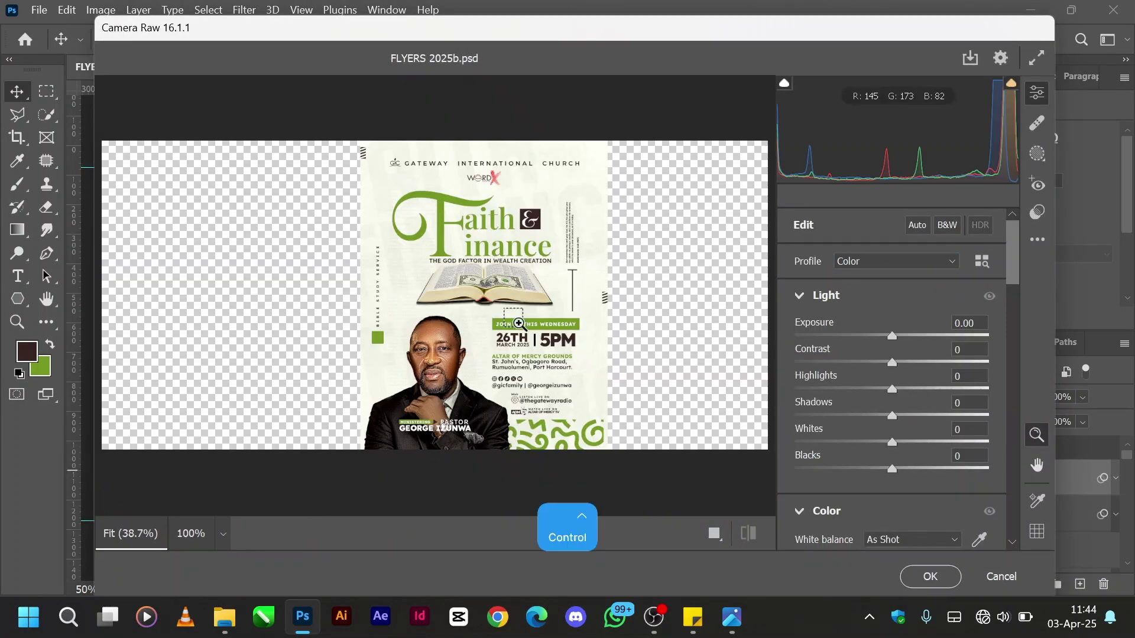
{"action": "key", "text": "ctrl+equal"}
{"action": "scroll", "coordinate": [518, 324], "scroll_direction": "left", "scroll_amount": 8}
{"action": "scroll", "coordinate": [518, 324], "scroll_direction": "right", "scroll_amount": 15}
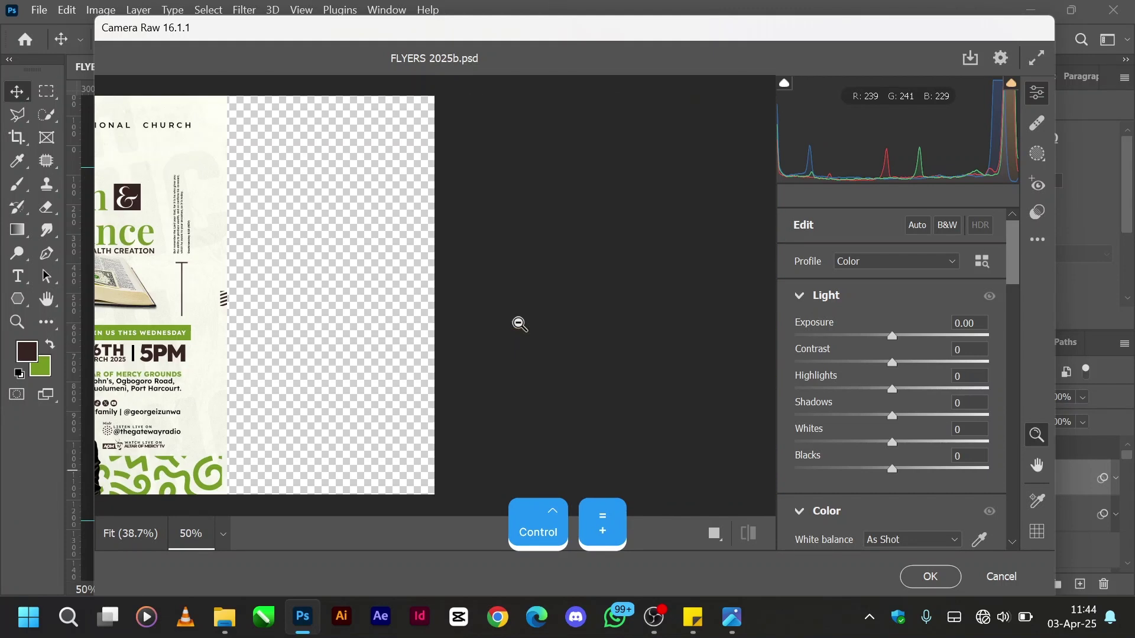
{"action": "scroll", "coordinate": [518, 323], "scroll_direction": "left", "scroll_amount": 7}
{"action": "scroll", "coordinate": [945, 405], "scroll_direction": "down", "scroll_amount": 6}
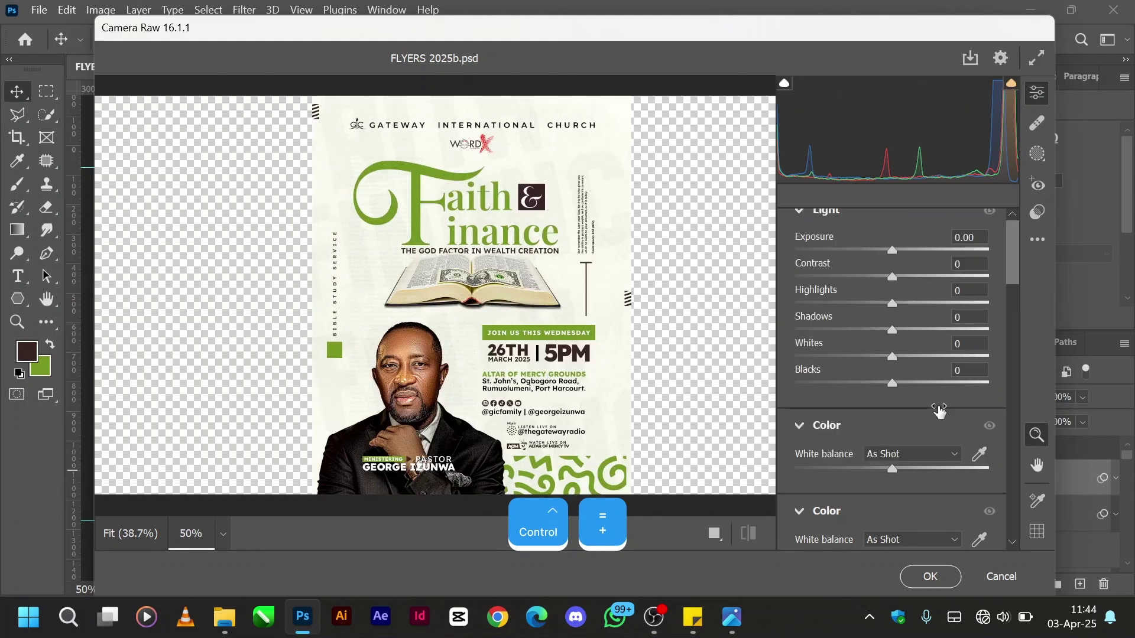
{"action": "scroll", "coordinate": [939, 410], "scroll_direction": "up", "scroll_amount": 3}
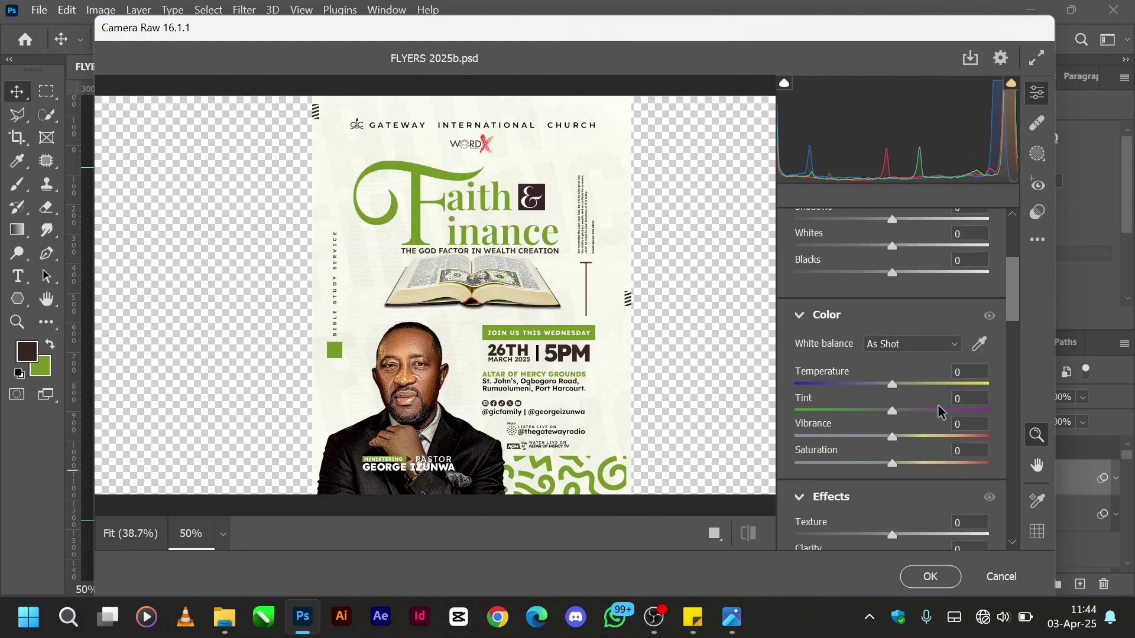
{"action": "scroll", "coordinate": [941, 412], "scroll_direction": "down", "scroll_amount": 4}
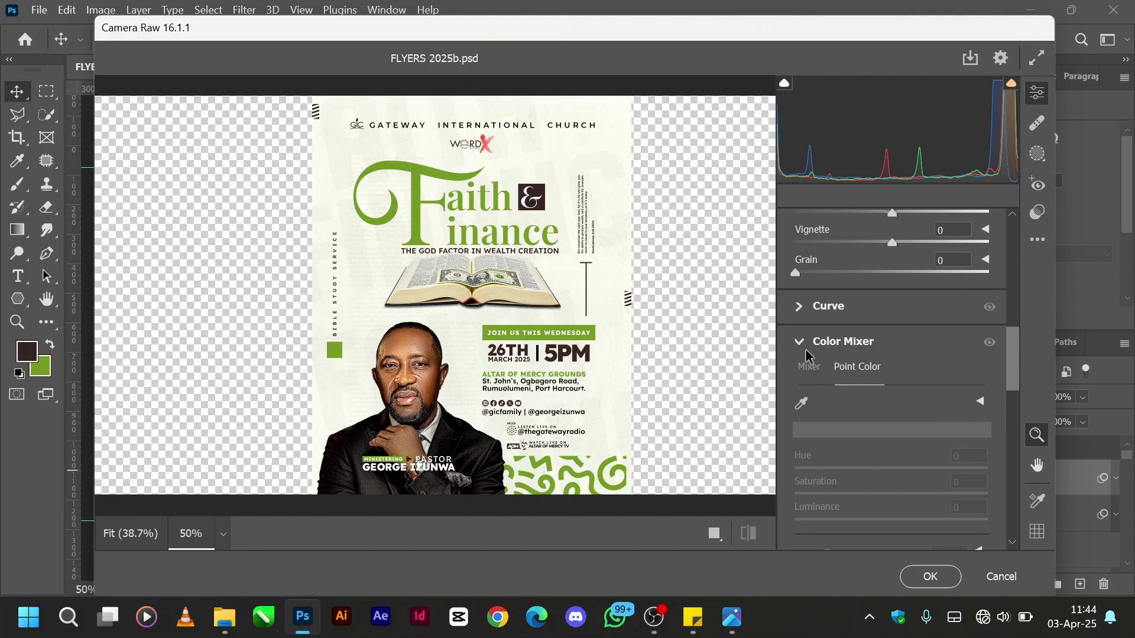
- Set the Green hue to -83 in the Camera Raw Color Mixer and apply the filter to the copied flyer
{"action": "left_click", "coordinate": [809, 369]}
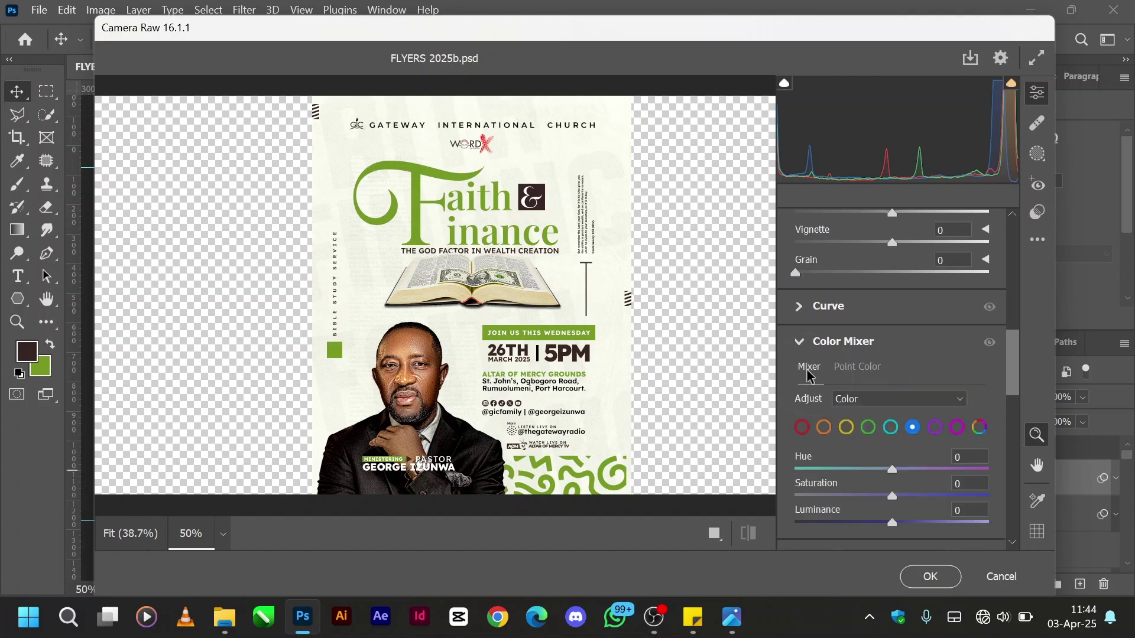
{"action": "left_click", "coordinate": [890, 428]}
{"action": "left_click", "coordinate": [868, 428]}
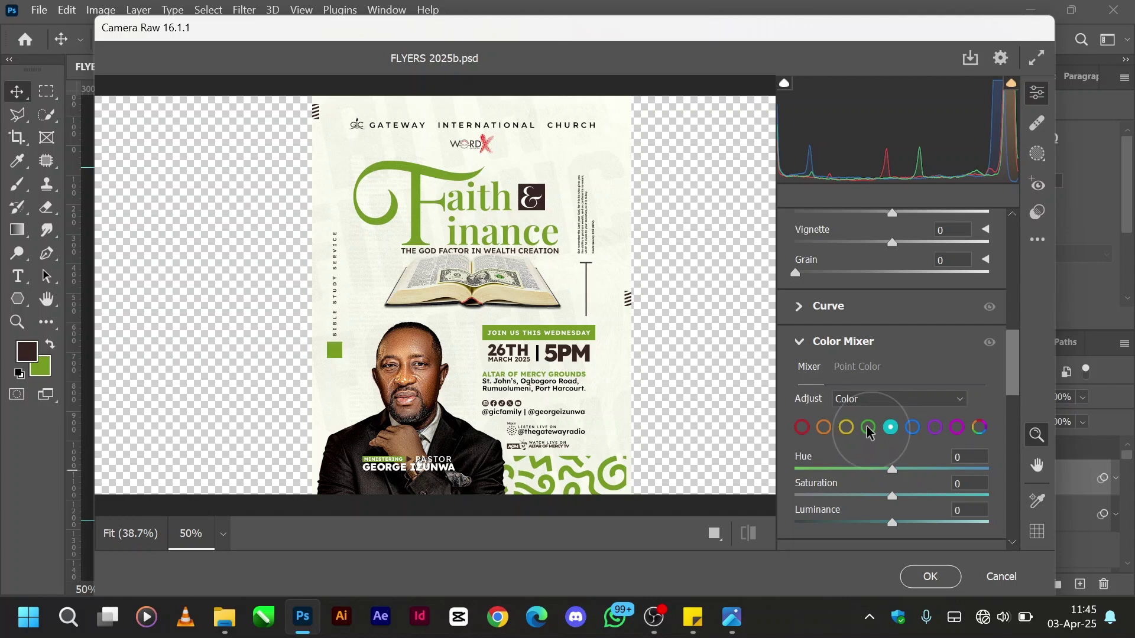
{"action": "mouse_move", "coordinate": [890, 467]}
{"action": "left_mouse_down"}
{"action": "mouse_move", "coordinate": [977, 471]}
{"action": "mouse_move", "coordinate": [777, 494]}
{"action": "mouse_move", "coordinate": [930, 484]}
{"action": "mouse_move", "coordinate": [958, 495]}
{"action": "mouse_move", "coordinate": [826, 487]}
{"action": "mouse_move", "coordinate": [895, 474]}
{"action": "left_mouse_up"}
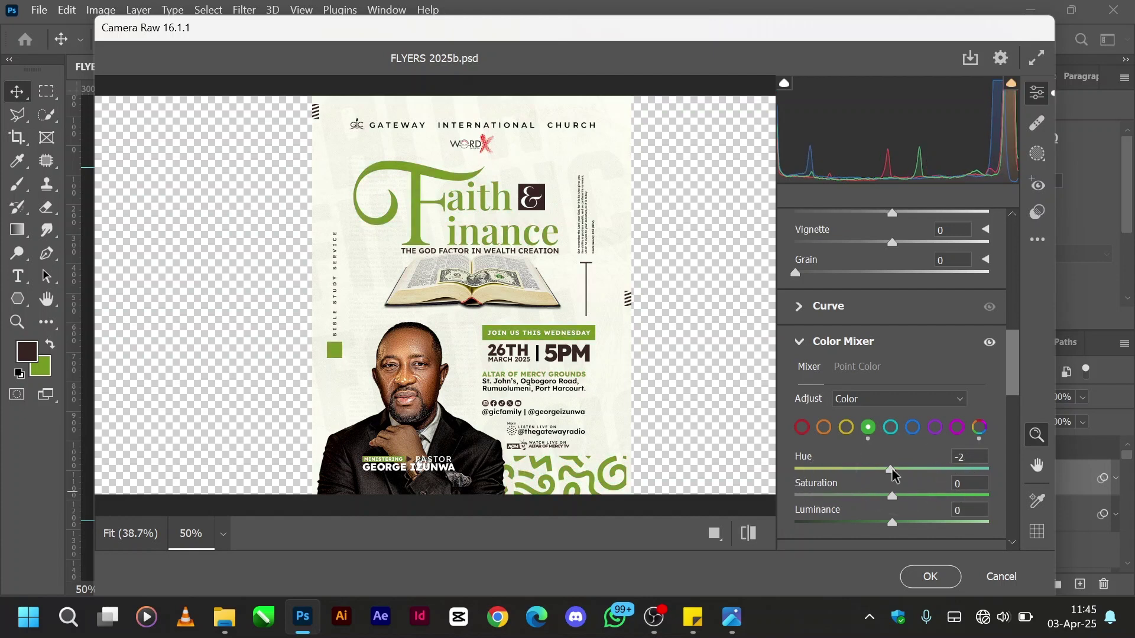
{"action": "key", "text": "ctrl+z"}
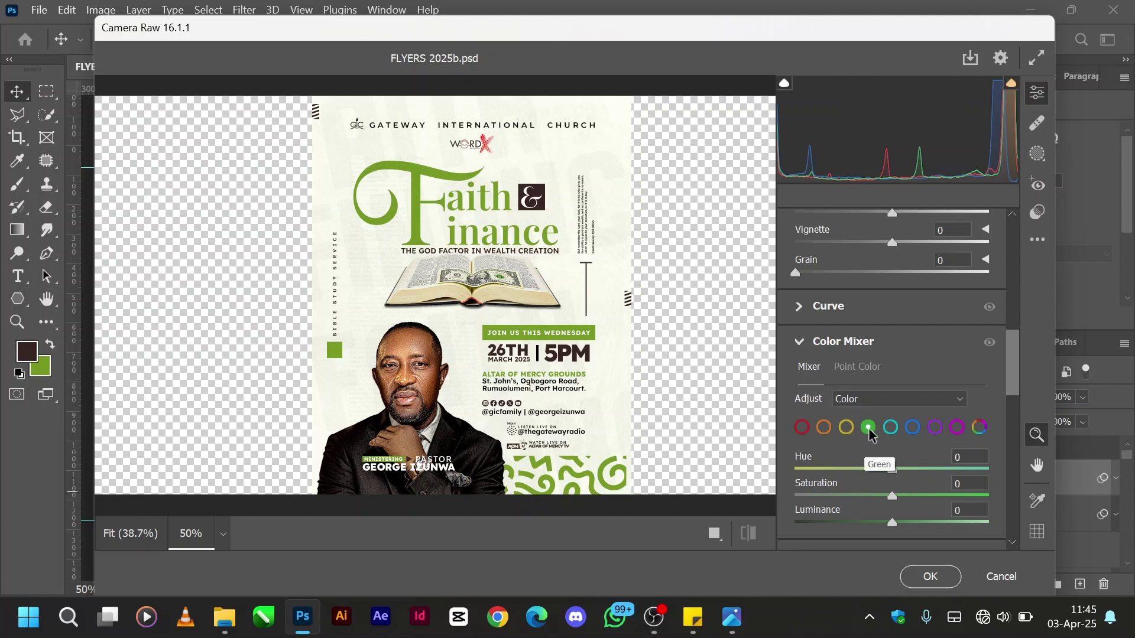
{"action": "left_click", "coordinate": [869, 429]}
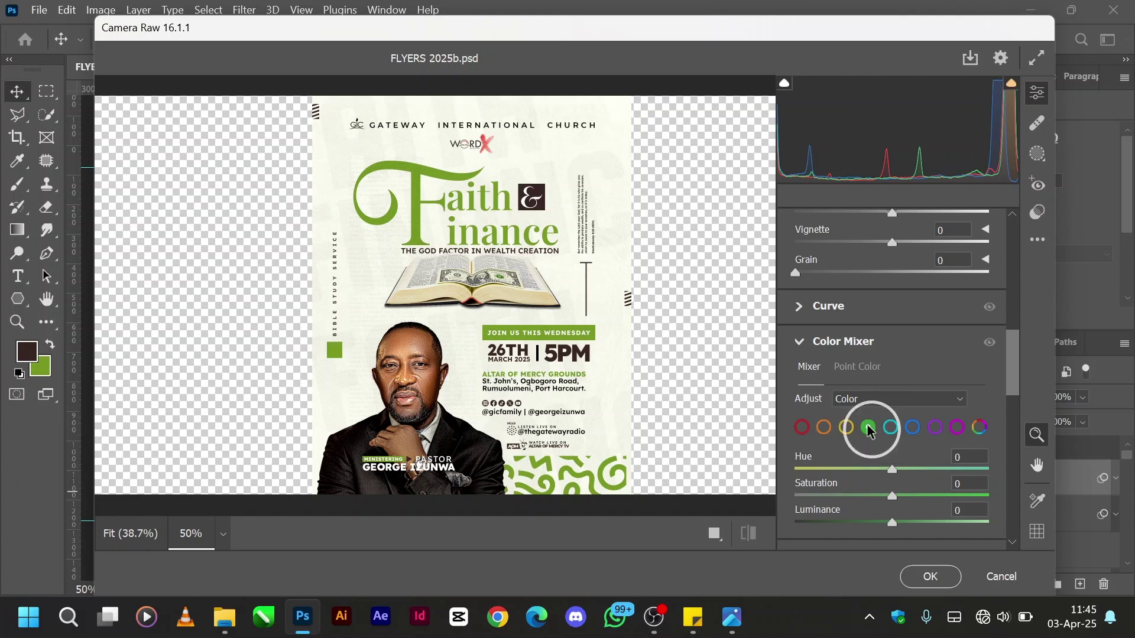
{"action": "left_click_drag", "start_coordinate": [892, 470], "coordinate": [945, 471]}
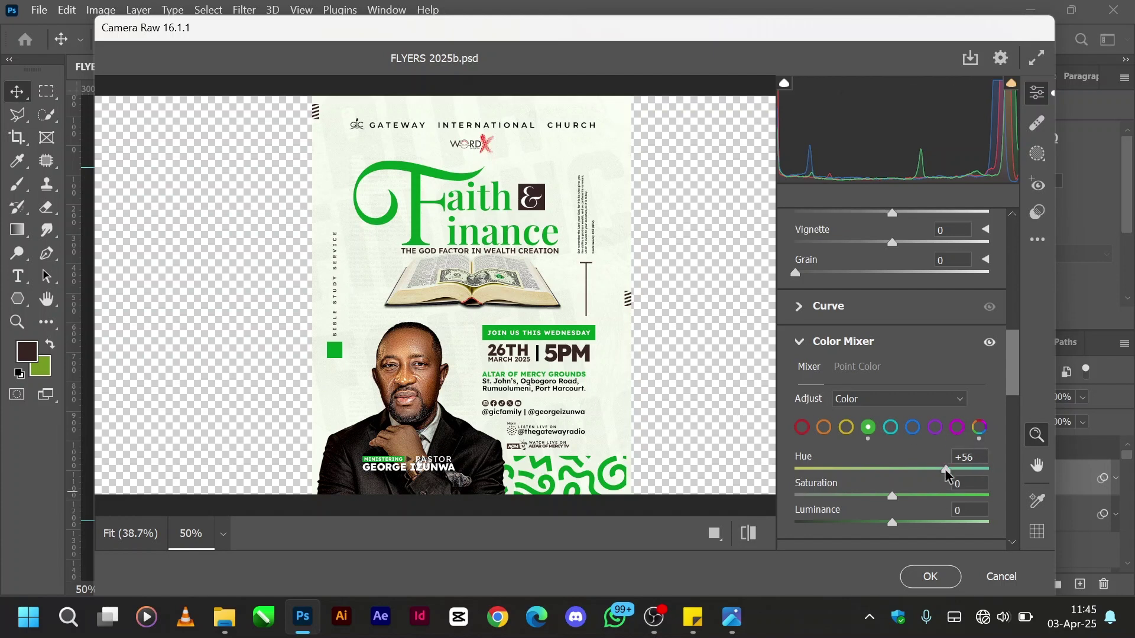
{"action": "left_click_drag", "start_coordinate": [948, 474], "coordinate": [814, 468]}
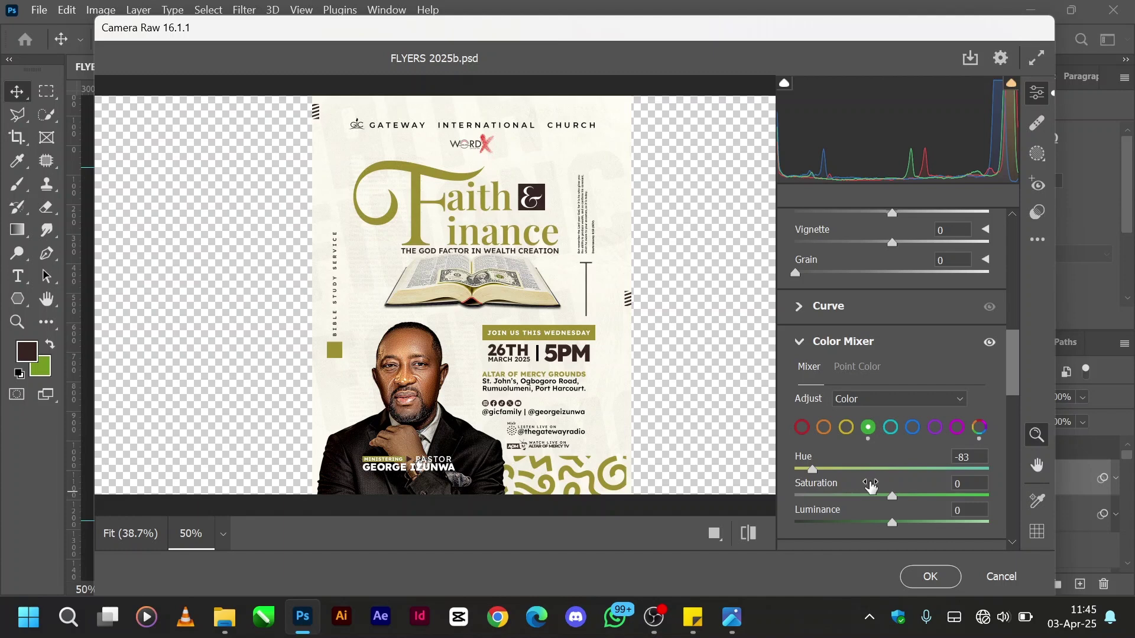
{"action": "key", "text": "Return"}
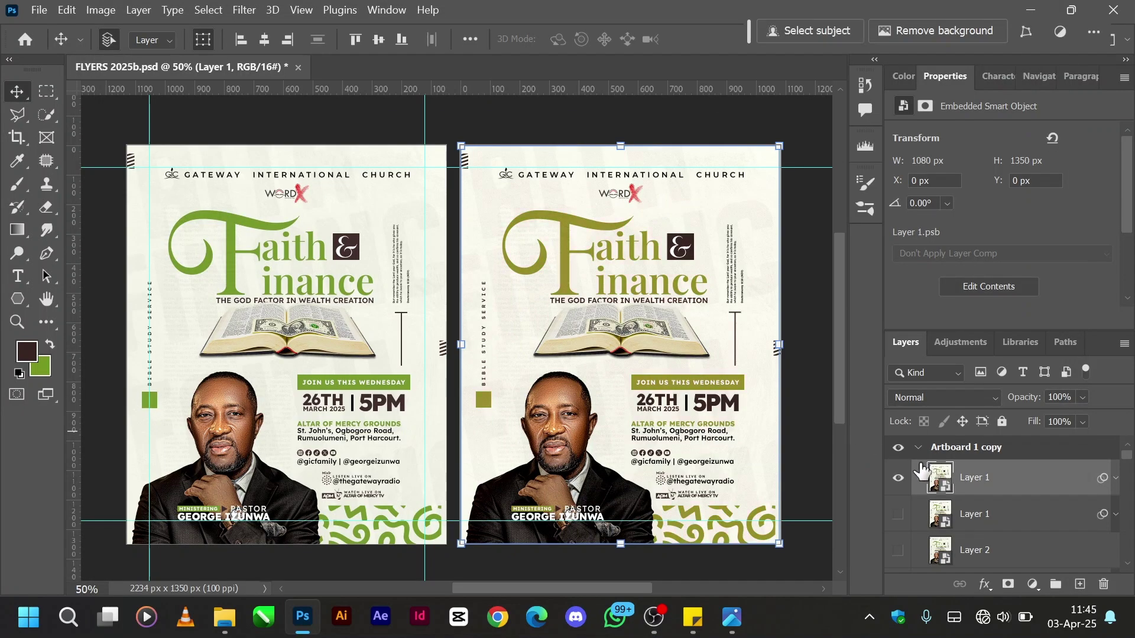